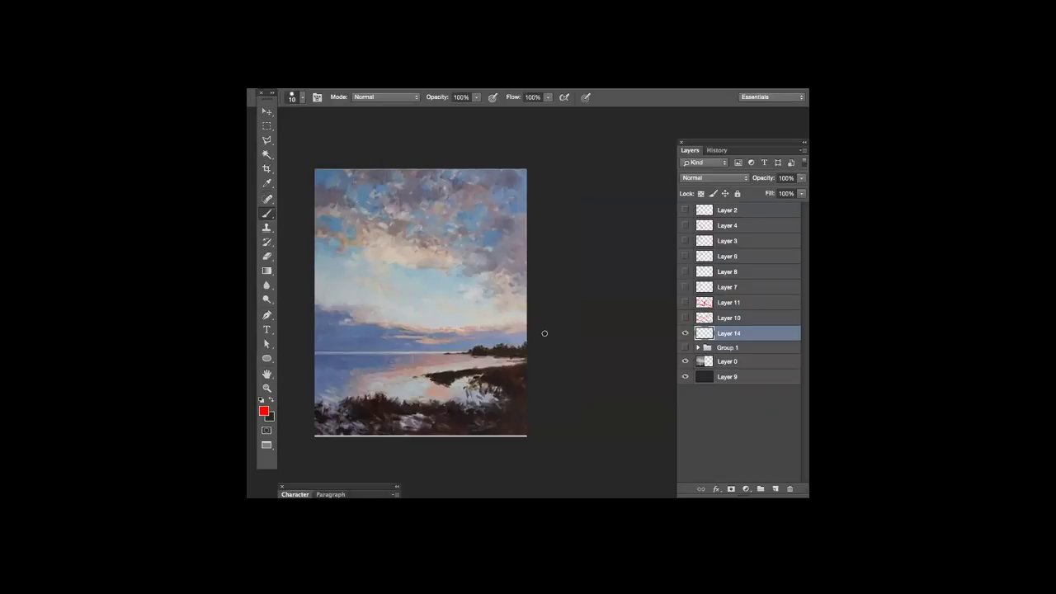
# Step: Draw a series of parallel red diagonal strokes rising to the right across the sky, water and shore on Layer 14
pyautogui.moveTo(488, 328); pyautogui.dragTo(516, 319)
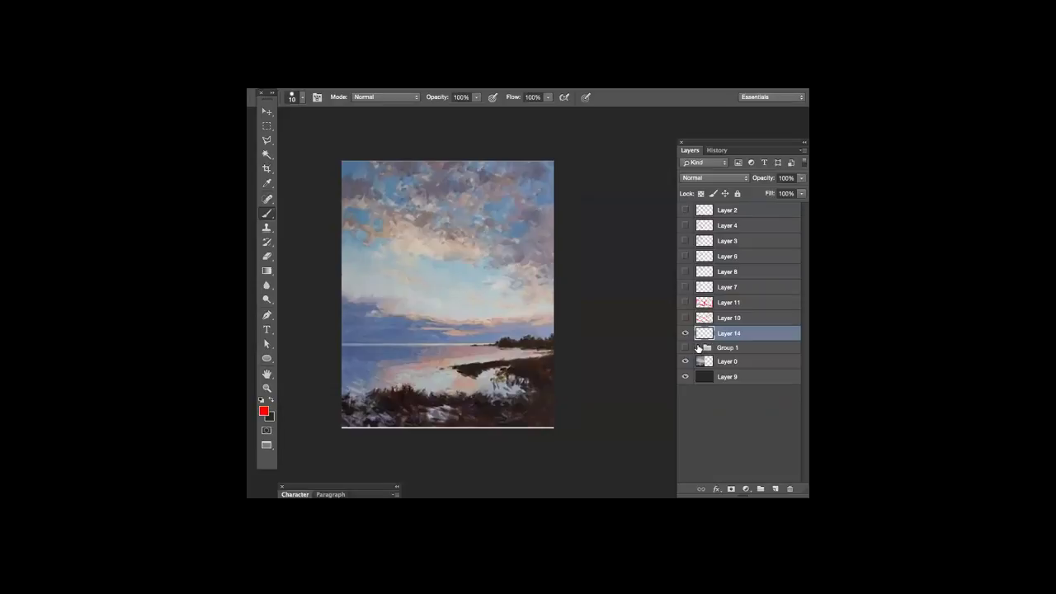
pyautogui.moveTo(366, 337); pyautogui.dragTo(493, 214)
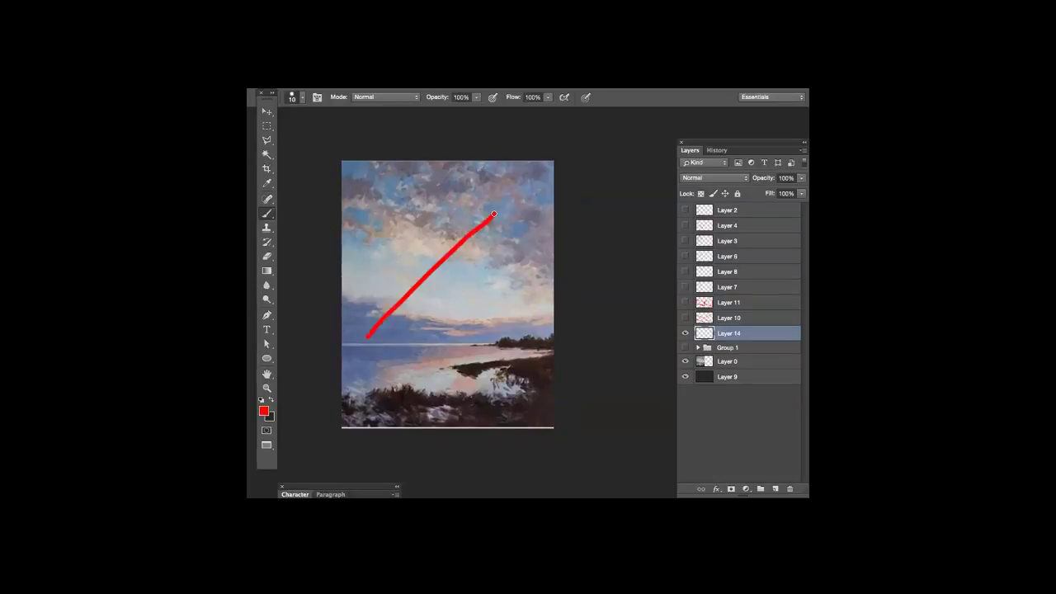
pyautogui.moveTo(407, 357); pyautogui.dragTo(434, 333)
pyautogui.moveTo(452, 313); pyautogui.dragTo(469, 294)
pyautogui.moveTo(490, 270); pyautogui.dragTo(515, 249)
pyautogui.moveTo(429, 396); pyautogui.dragTo(492, 340)
pyautogui.moveTo(494, 408); pyautogui.dragTo(523, 385)
pyautogui.moveTo(538, 339); pyautogui.dragTo(555, 322)
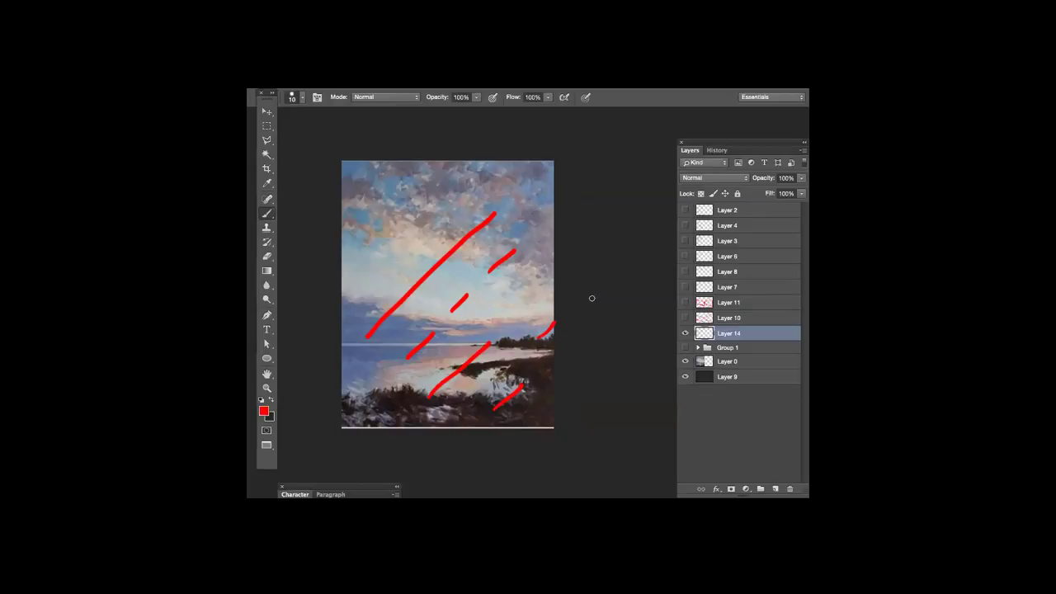
# Step: Clear all the diagonal strokes from Layer 14 and remove the selection
pyautogui.hotkey('ctrl', 'a')
pyautogui.press('Delete')
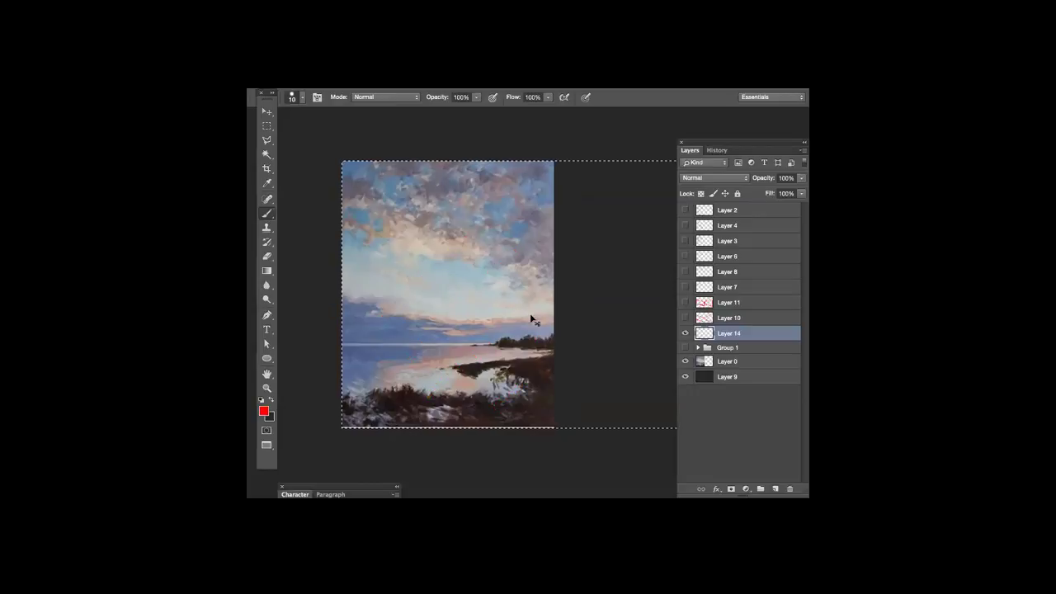
pyautogui.hotkey('ctrl', 'd')
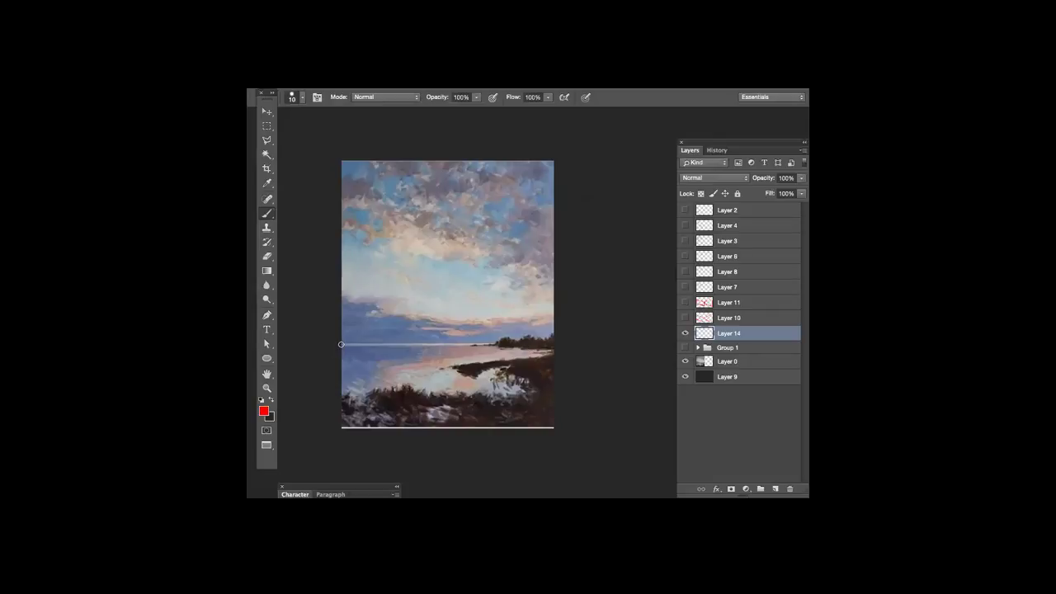
# Step: Draw a straight red line along the full horizon and erase its middle section up to the trees
pyautogui.moveTo(343, 343); pyautogui.dragTo(554, 344)
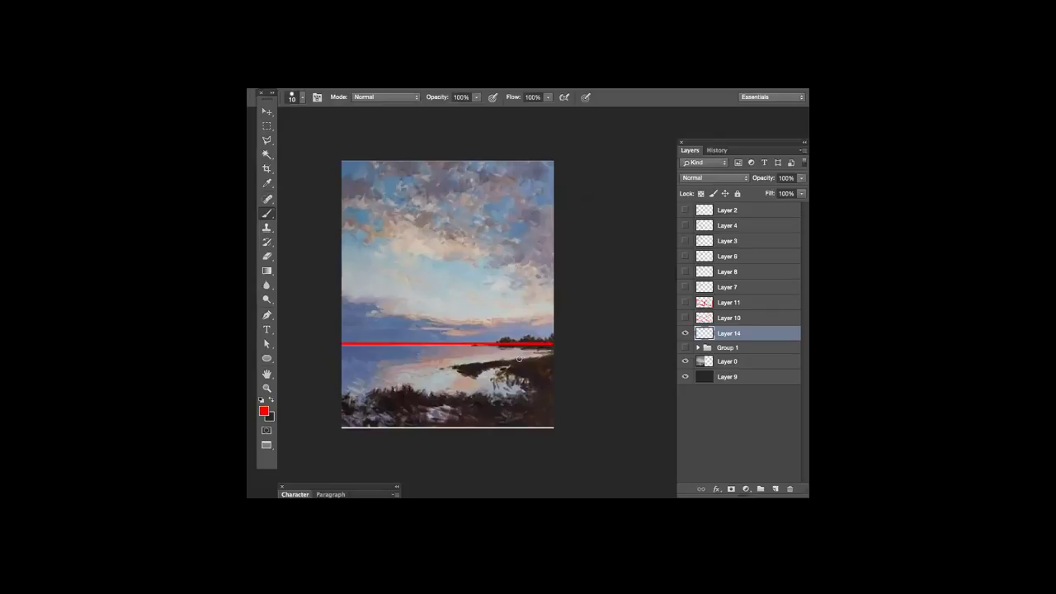
pyautogui.press('e')
pyautogui.moveTo(487, 341)
pyautogui.mouseDown()
pyautogui.moveTo(469, 342)
pyautogui.moveTo(516, 345)
pyautogui.moveTo(443, 341)
pyautogui.moveTo(506, 343)
pyautogui.mouseUp()
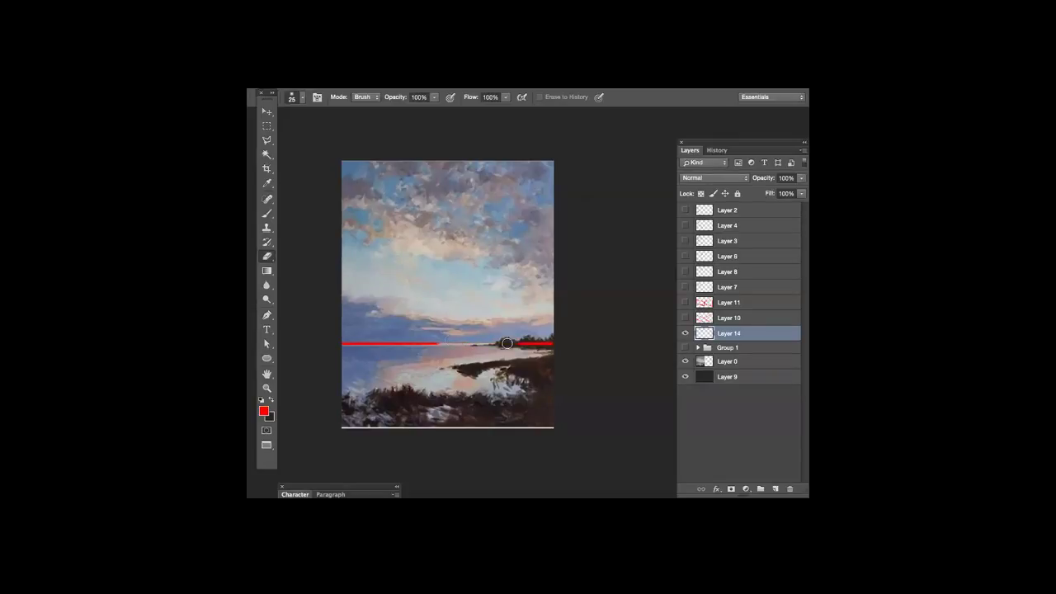
# Step: Handwrite the red label "DH" just above the left end of the horizon line with the Brush
pyautogui.press('b')
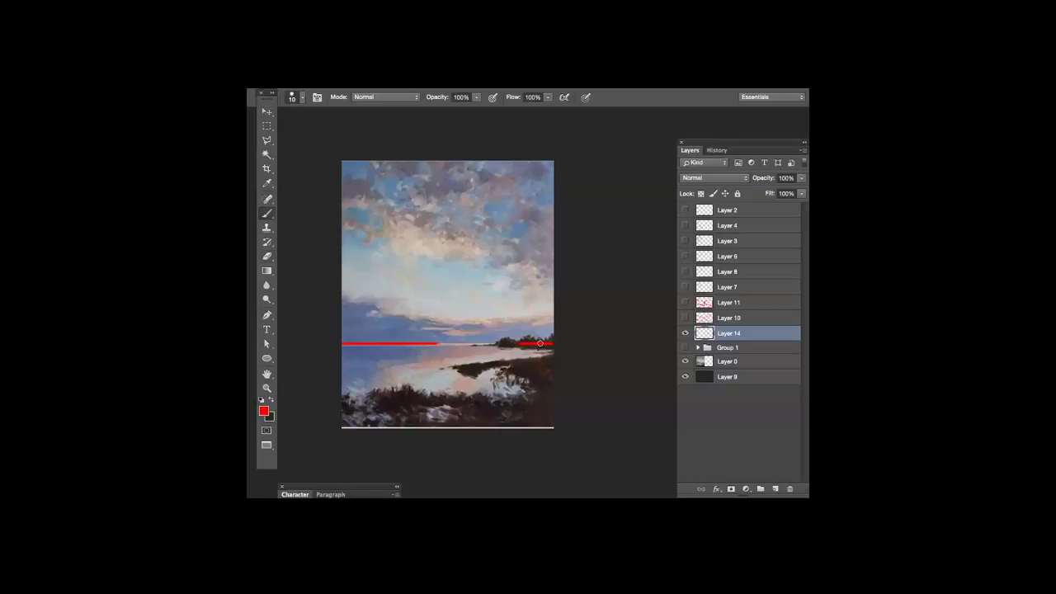
pyautogui.click(350, 330)
pyautogui.moveTo(352, 333); pyautogui.dragTo(365, 327)
pyautogui.moveTo(415, 384); pyautogui.dragTo(521, 347)
pyautogui.moveTo(334, 405); pyautogui.dragTo(523, 349)
pyautogui.hotkey('ctrl', 'z')
pyautogui.hotkey('ctrl', 'alt', 'z')
pyautogui.moveTo(334, 407); pyautogui.dragTo(551, 351)
pyautogui.hotkey('ctrl', 'z')
pyautogui.moveTo(345, 401); pyautogui.dragTo(505, 355)
pyautogui.hotkey('ctrl', 'z')
pyautogui.hotkey('ctrl', 'z')
# Step: Draw a red diagonal from the lower-left shore through the tree line past the painting's right edge, and label it "DD"
pyautogui.moveTo(346, 405); pyautogui.dragTo(523, 350)
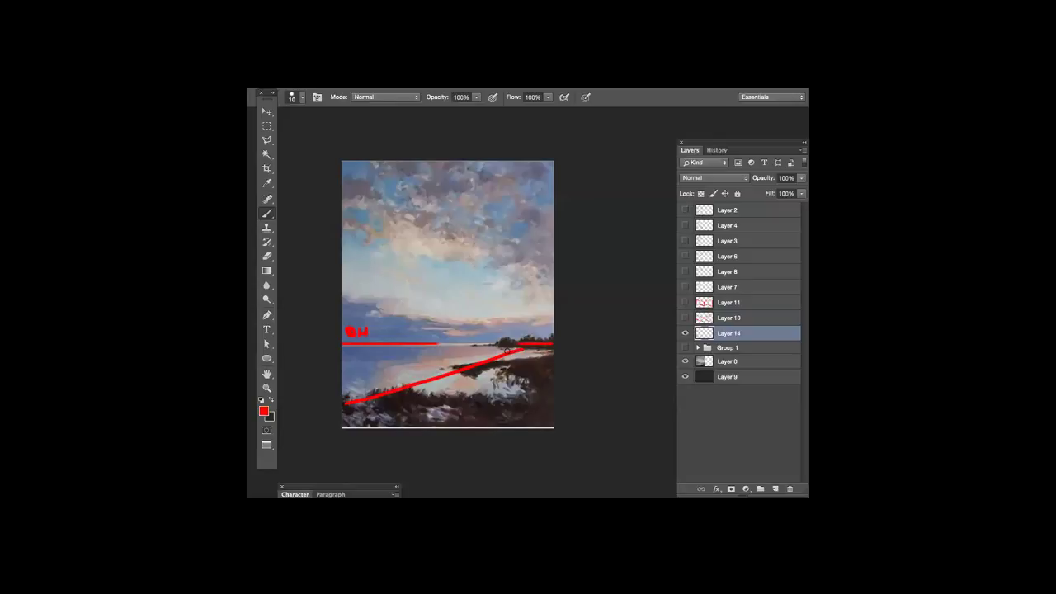
pyautogui.moveTo(352, 392)
pyautogui.mouseDown()
pyautogui.moveTo(352, 377)
pyautogui.moveTo(359, 389)
pyautogui.moveTo(376, 382)
pyautogui.mouseUp()
pyautogui.moveTo(534, 340); pyautogui.dragTo(567, 328)
# Step: Sketch overlapping red strokes sweeping from the upper-left clouds around the bright sky and back above the horizon
pyautogui.moveTo(493, 259)
pyautogui.mouseDown()
pyautogui.moveTo(522, 270)
pyautogui.moveTo(513, 315)
pyautogui.mouseUp()
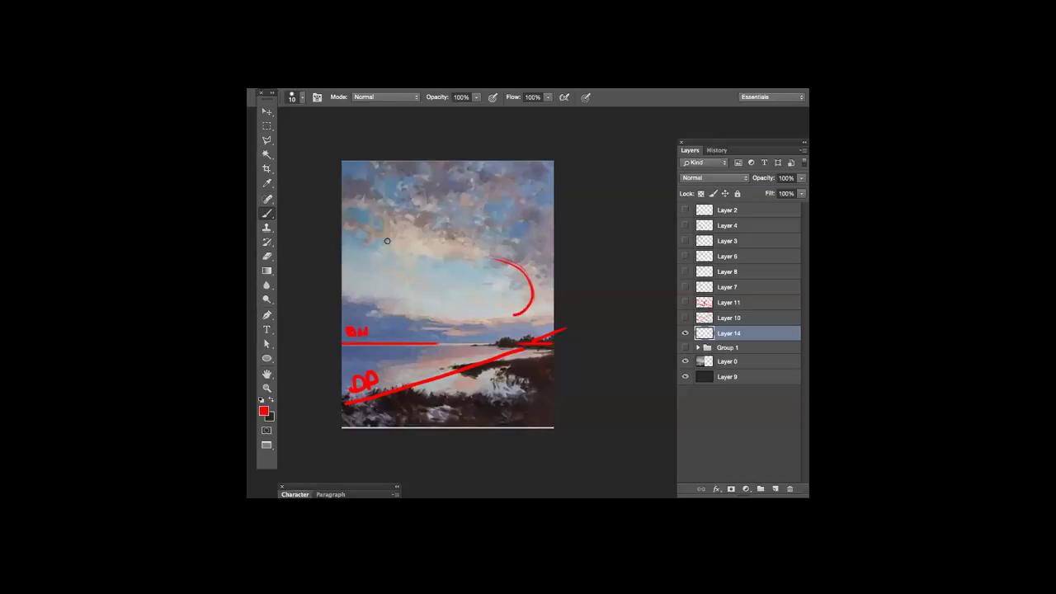
pyautogui.moveTo(360, 217)
pyautogui.mouseDown()
pyautogui.moveTo(432, 240)
pyautogui.moveTo(491, 240)
pyautogui.moveTo(414, 246)
pyautogui.moveTo(515, 256)
pyautogui.moveTo(544, 288)
pyautogui.moveTo(528, 323)
pyautogui.moveTo(441, 314)
pyautogui.mouseUp()
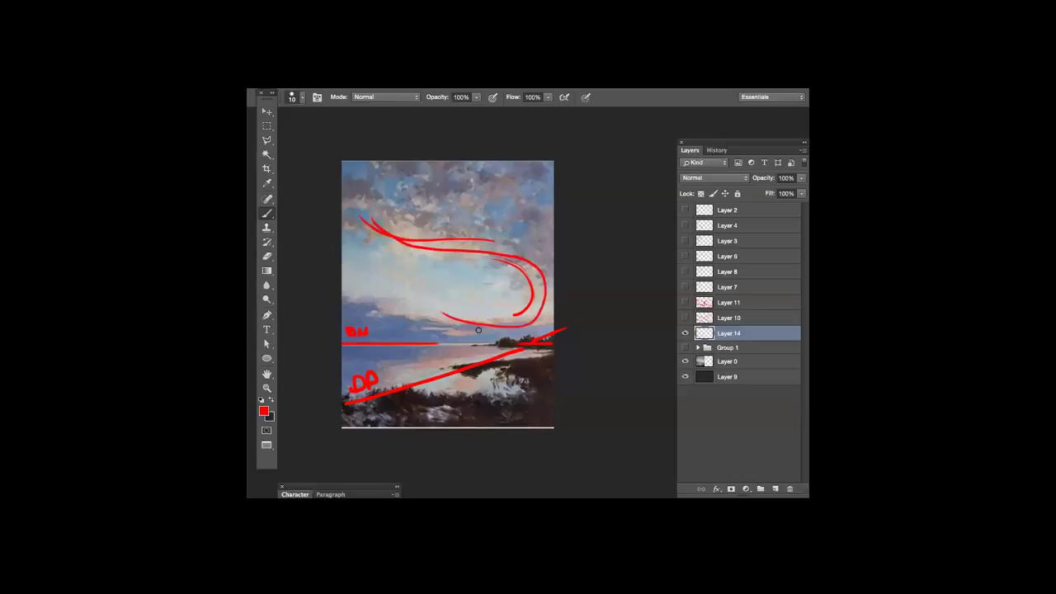
pyautogui.moveTo(358, 211)
pyautogui.mouseDown()
pyautogui.moveTo(496, 258)
pyautogui.moveTo(488, 325)
pyautogui.mouseUp()
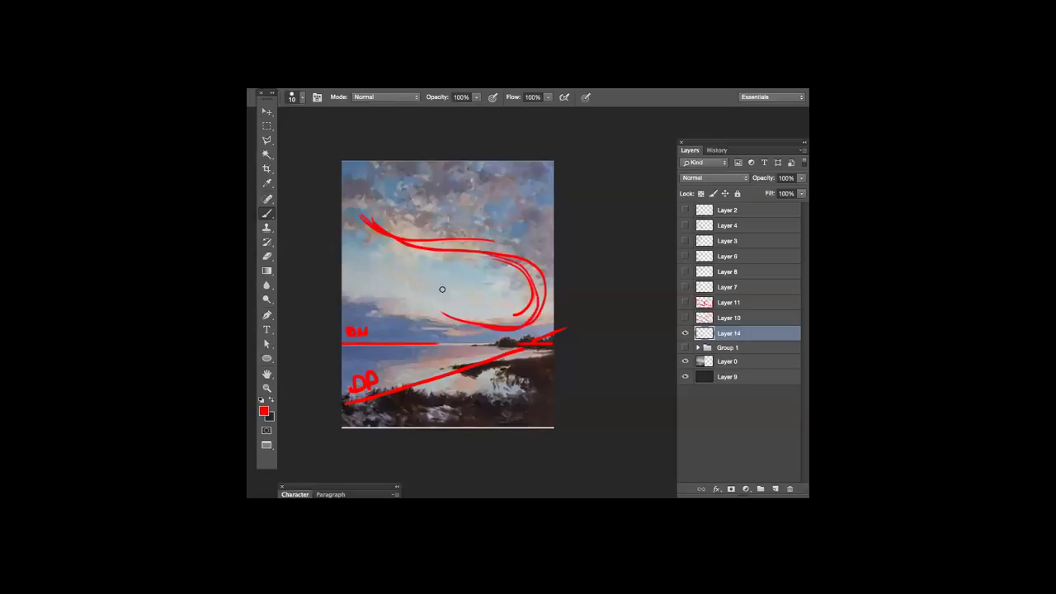
# Step: Erase the stray outer strokes of the sky curve and thicken its upper part with the Brush
pyautogui.press('e')
pyautogui.moveTo(462, 331)
pyautogui.mouseDown()
pyautogui.moveTo(516, 324)
pyautogui.moveTo(455, 327)
pyautogui.moveTo(511, 326)
pyautogui.moveTo(552, 282)
pyautogui.moveTo(533, 316)
pyautogui.moveTo(546, 284)
pyautogui.moveTo(513, 241)
pyautogui.moveTo(520, 249)
pyautogui.moveTo(463, 233)
pyautogui.moveTo(409, 236)
pyautogui.moveTo(518, 253)
pyautogui.moveTo(397, 227)
pyautogui.moveTo(364, 201)
pyautogui.moveTo(416, 242)
pyautogui.moveTo(538, 254)
pyautogui.mouseUp()
pyautogui.press('b')
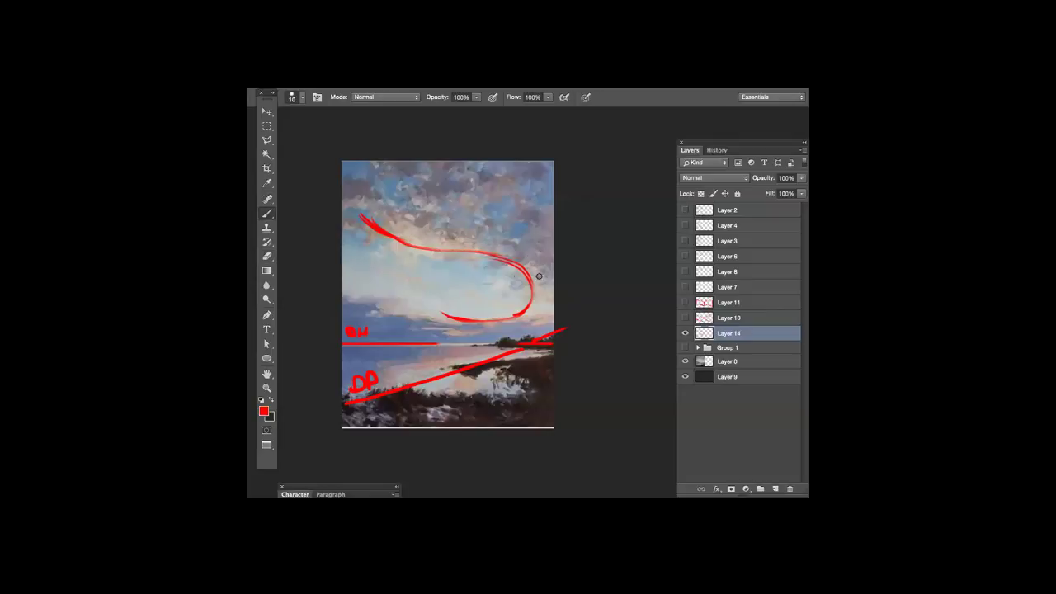
pyautogui.moveTo(383, 234)
pyautogui.mouseDown()
pyautogui.moveTo(433, 257)
pyautogui.moveTo(396, 239)
pyautogui.moveTo(504, 259)
pyautogui.moveTo(533, 281)
pyautogui.mouseUp()
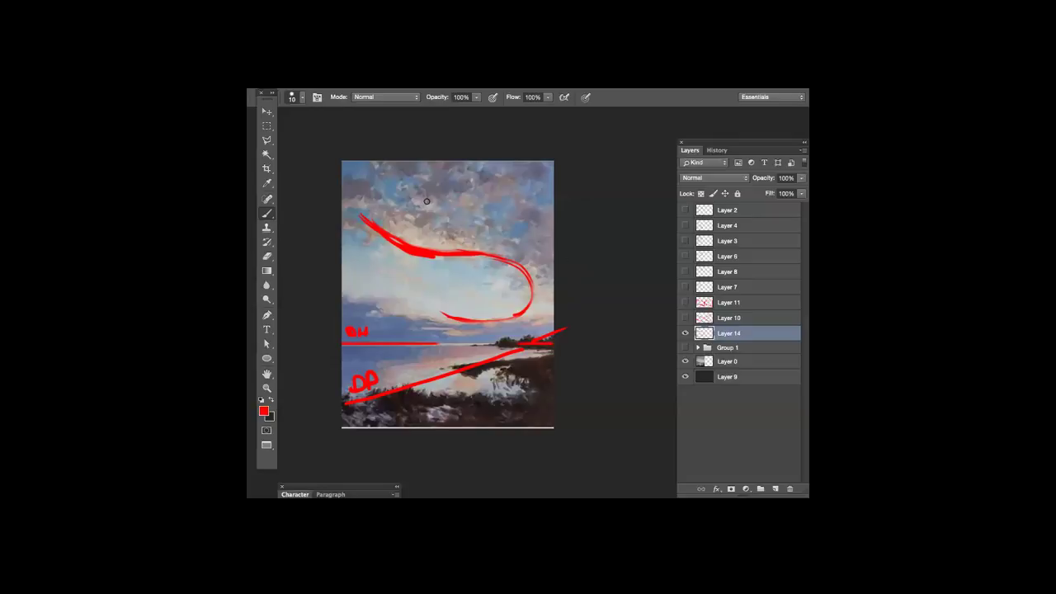
pyautogui.moveTo(416, 213)
pyautogui.mouseDown()
pyautogui.moveTo(465, 188)
pyautogui.moveTo(552, 185)
pyautogui.mouseUp()
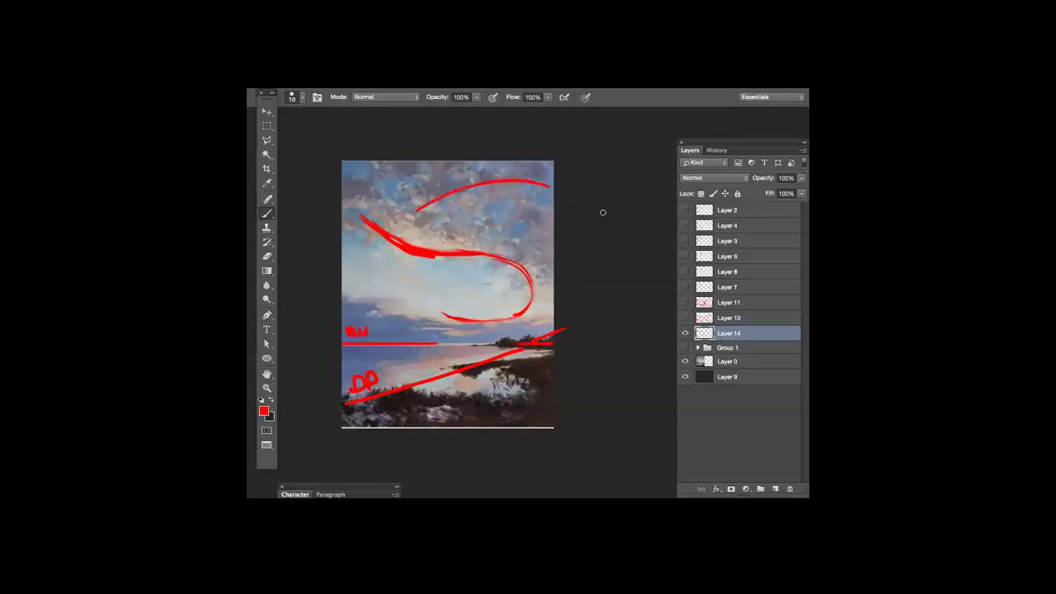
pyautogui.hotkey('ctrl', 'z')
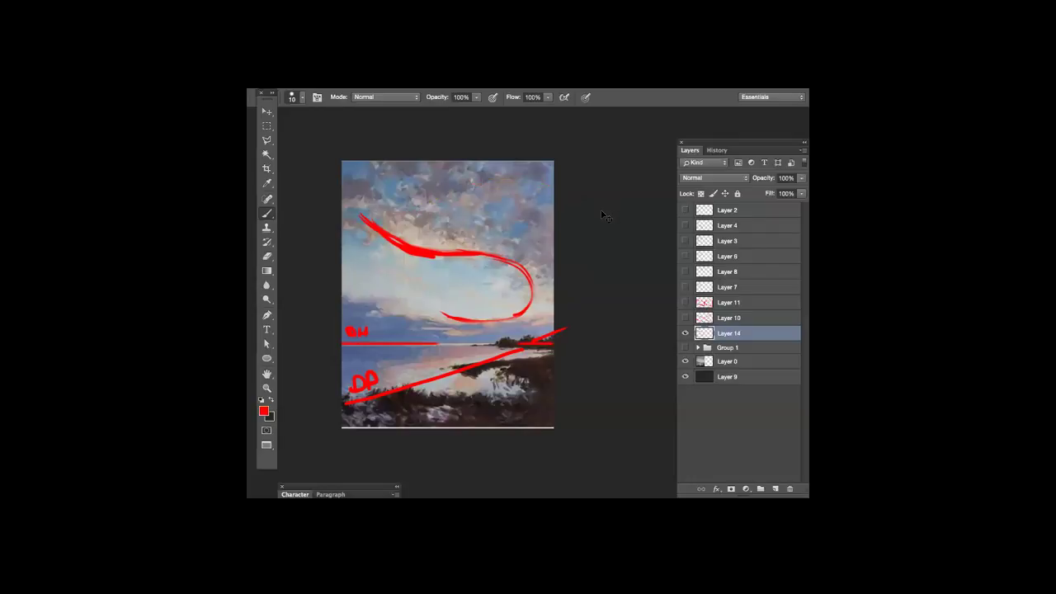
pyautogui.moveTo(361, 302)
pyautogui.mouseDown()
pyautogui.moveTo(476, 322)
pyautogui.moveTo(550, 303)
pyautogui.moveTo(504, 326)
pyautogui.moveTo(363, 314)
pyautogui.mouseUp()
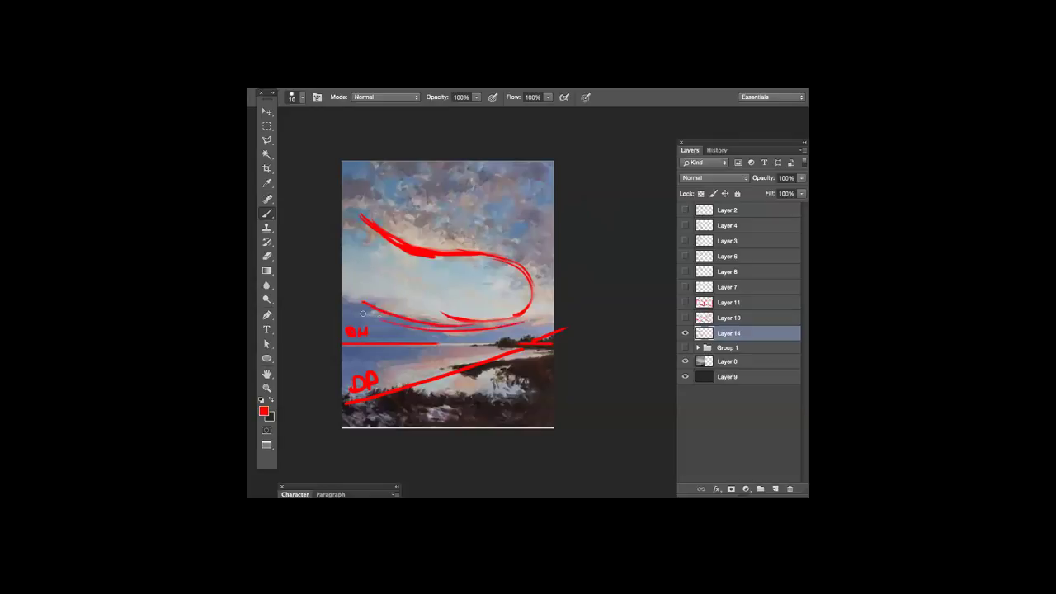
pyautogui.hotkey('ctrl', 'z')
pyautogui.hotkey('ctrl', 'alt', 'z')
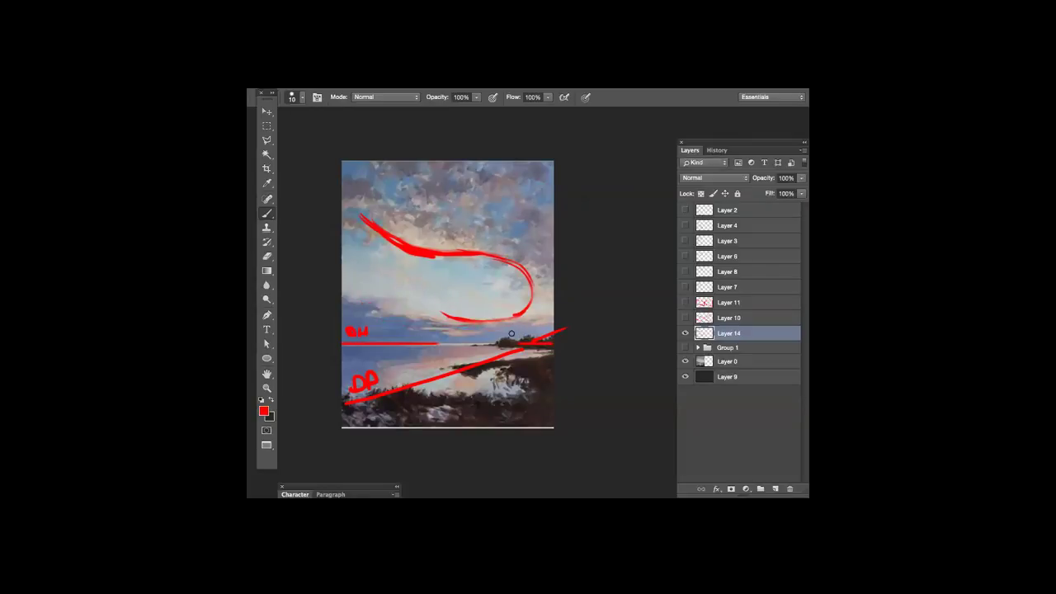
# Step: Toggle Layer 14 off and on to compare, and erase the entire red curve from the sky
pyautogui.click(686, 333)
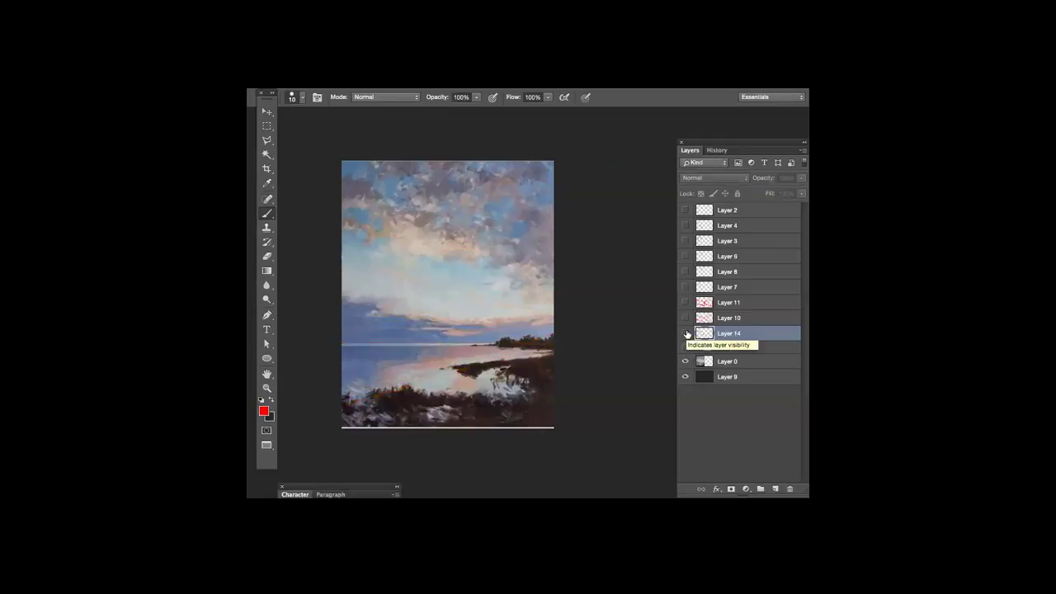
pyautogui.click(686, 333)
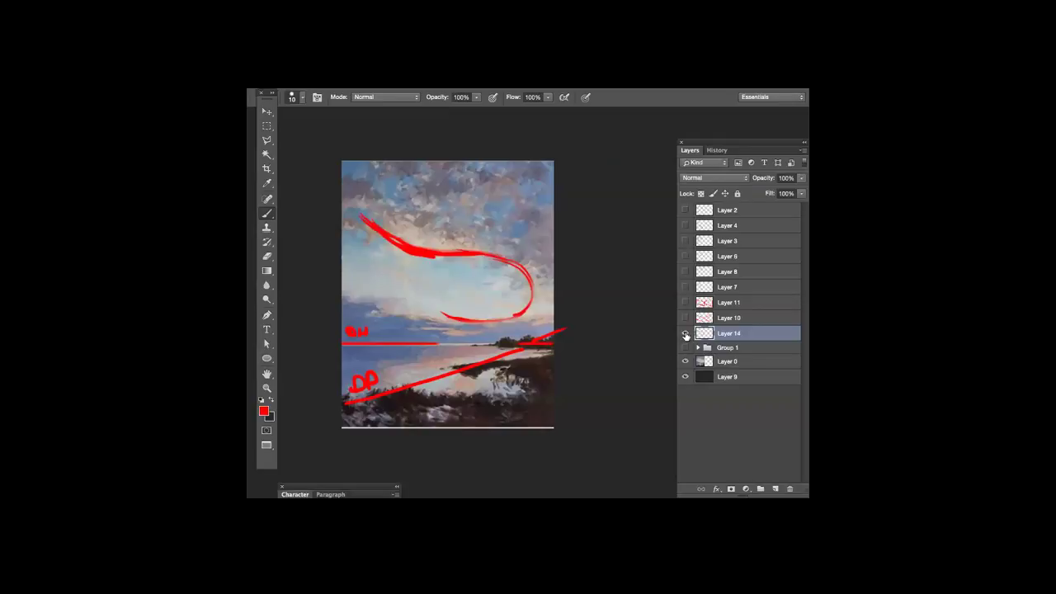
pyautogui.press('e')
pyautogui.moveTo(360, 214)
pyautogui.mouseDown()
pyautogui.moveTo(421, 265)
pyautogui.moveTo(429, 257)
pyautogui.moveTo(404, 245)
pyautogui.moveTo(456, 255)
pyautogui.mouseUp()
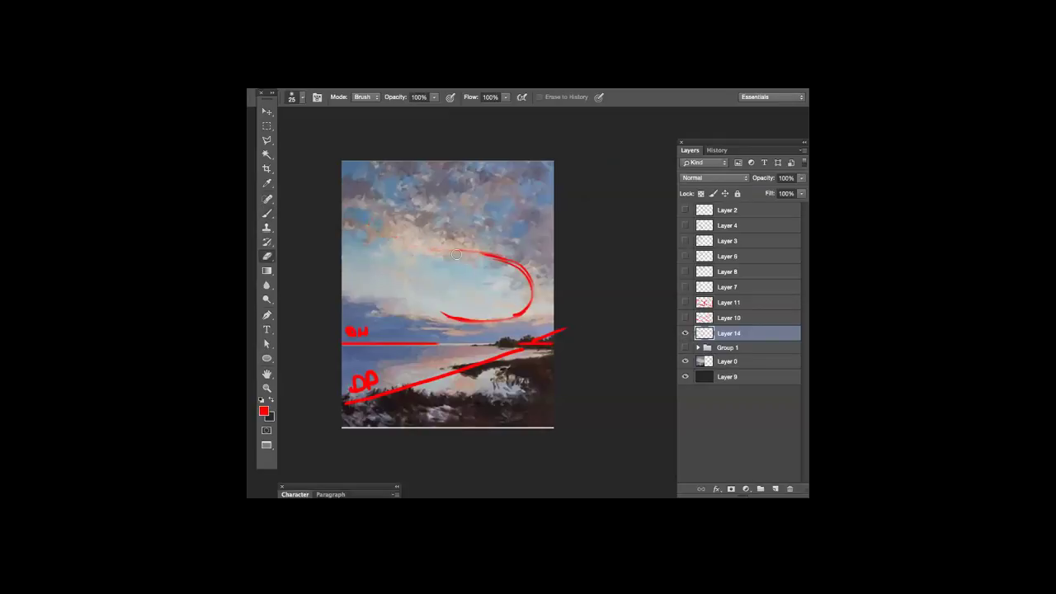
pyautogui.moveTo(441, 315); pyautogui.dragTo(515, 319)
pyautogui.moveTo(501, 259)
pyautogui.mouseDown()
pyautogui.moveTo(529, 281)
pyautogui.moveTo(498, 260)
pyautogui.mouseUp()
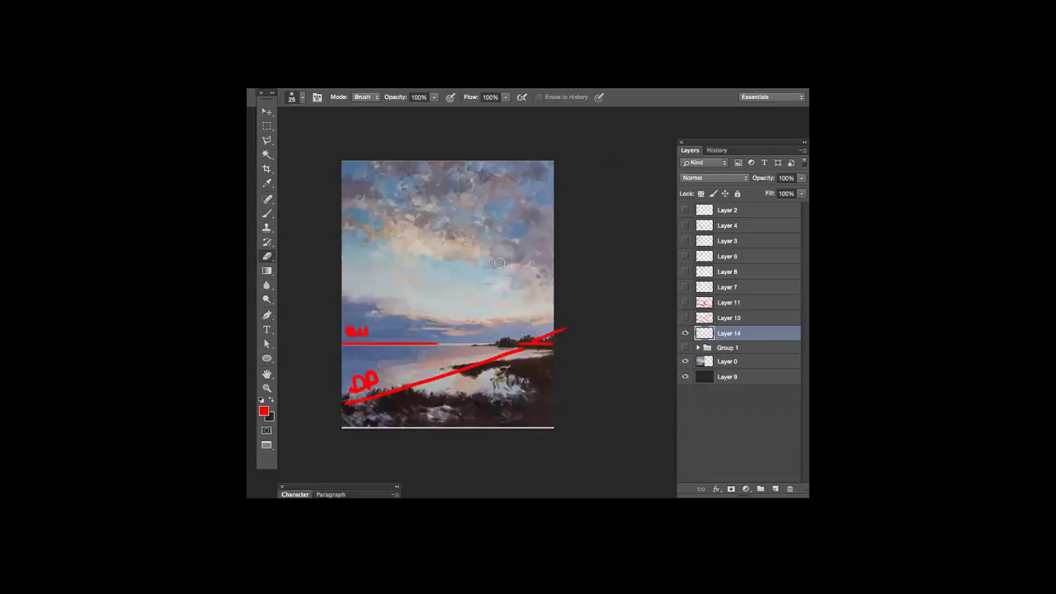
pyautogui.press('b')
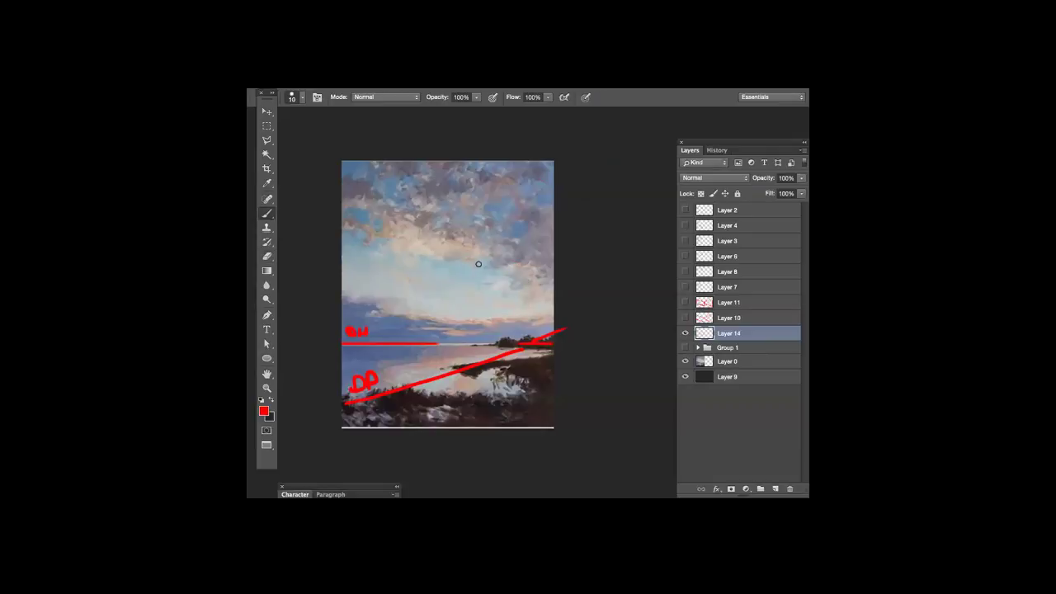
pyautogui.moveTo(497, 256); pyautogui.dragTo(516, 307)
pyautogui.hotkey('ctrl', 'z')
pyautogui.moveTo(450, 259)
pyautogui.mouseDown()
pyautogui.moveTo(532, 291)
pyautogui.moveTo(499, 309)
pyautogui.mouseUp()
pyautogui.hotkey('ctrl', 'z')
# Step: Draw a shallow red arc along the cloud bank just above the horizon, redoing the first attempt
pyautogui.moveTo(382, 307)
pyautogui.mouseDown()
pyautogui.moveTo(449, 326)
pyautogui.moveTo(499, 327)
pyautogui.mouseUp()
pyautogui.hotkey('ctrl', 'z')
pyautogui.moveTo(385, 304); pyautogui.dragTo(512, 321)
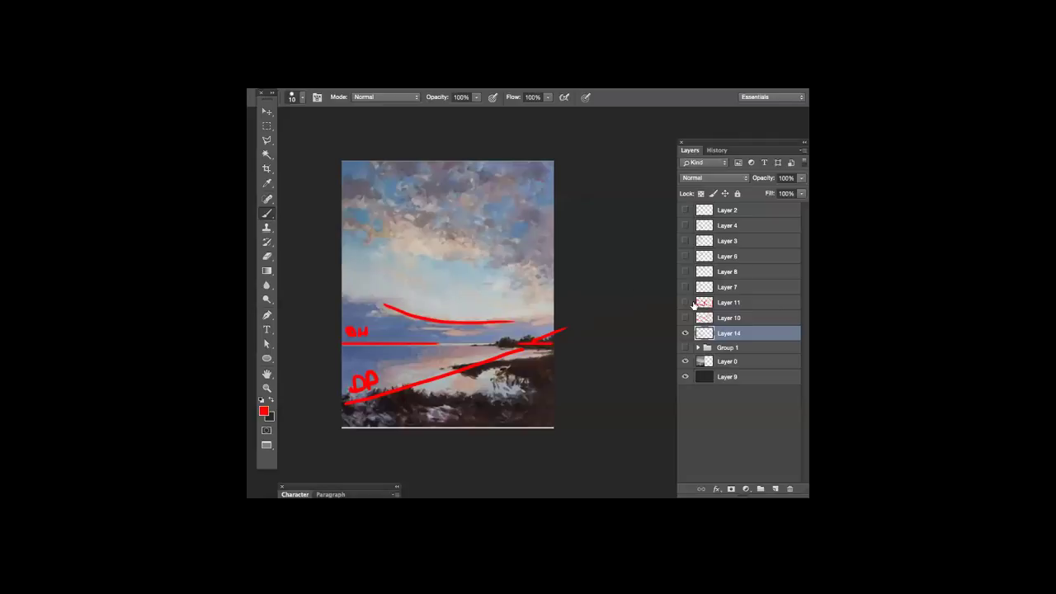
# Step: Hide Layer 14 and examine the unmarked painting's main shapes at thumbnail size
pyautogui.click(685, 334)
pyautogui.press('super+minus')
pyautogui.press('super+minus')
pyautogui.press('super+minus')
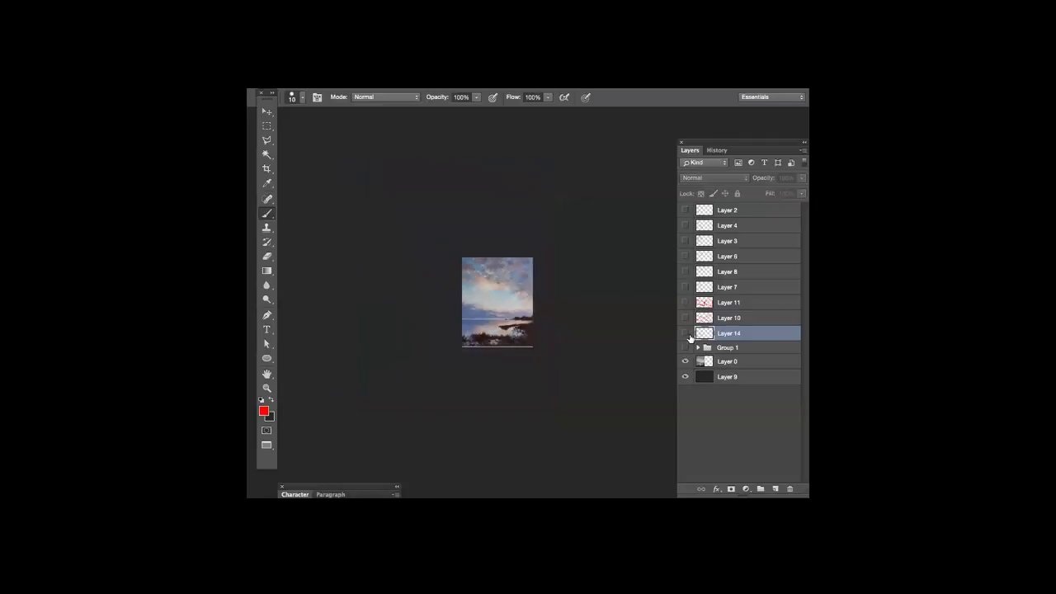
pyautogui.press('super+minus')
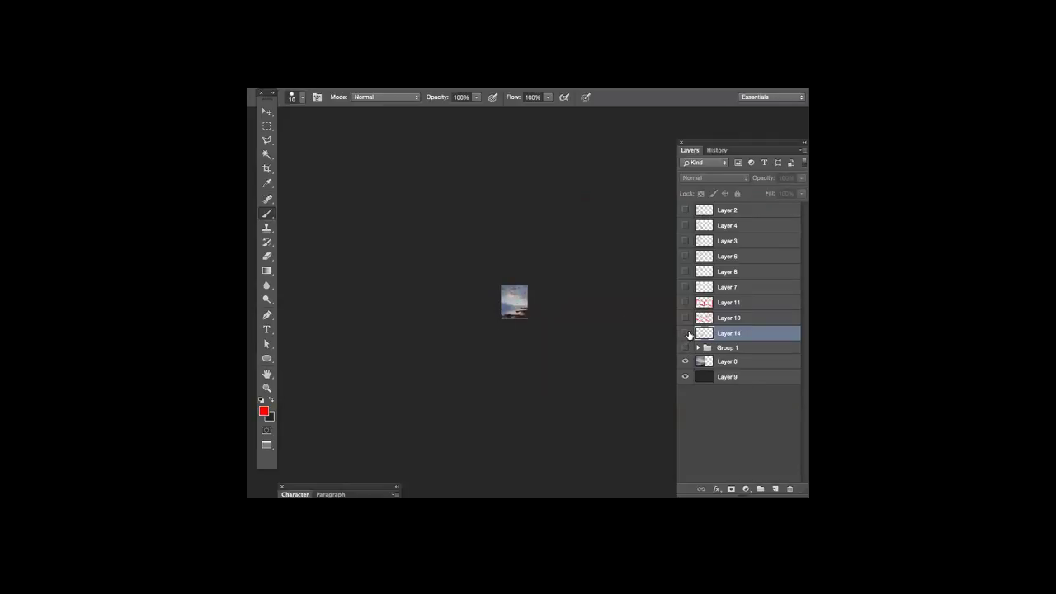
pyautogui.hotkey('ctrl', '+')
pyautogui.hotkey('ctrl', '+')
pyautogui.hotkey('ctrl', '+')
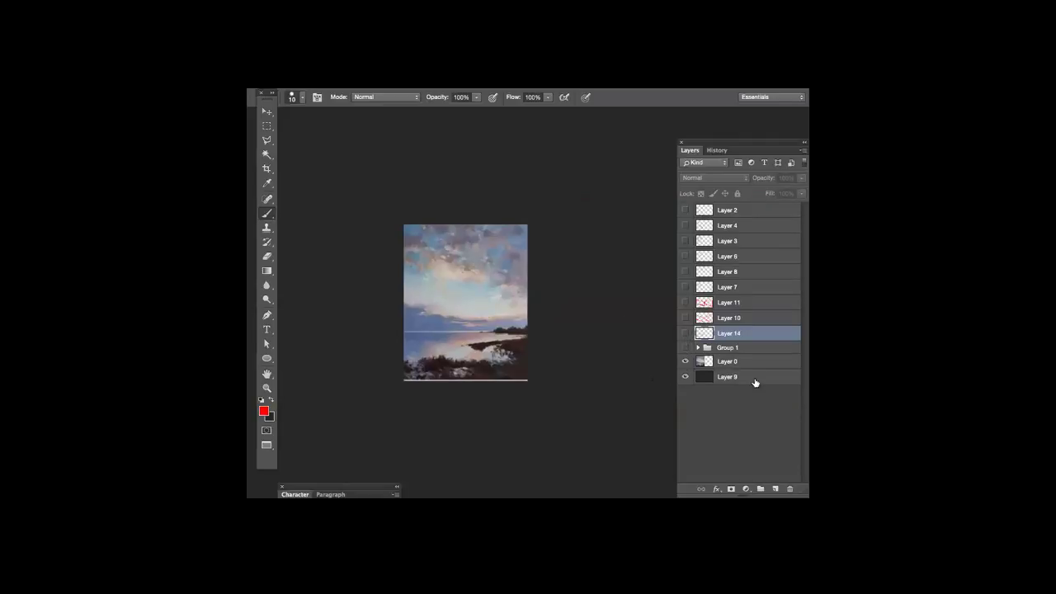
# Step: Add a new layer and draw a red U-shaped curve, open to the left, around the bright area of the sky
pyautogui.click(775, 489)
pyautogui.moveTo(439, 274)
pyautogui.mouseDown()
pyautogui.moveTo(493, 298)
pyautogui.moveTo(435, 312)
pyautogui.mouseUp()
pyautogui.hotkey('ctrl', 'z')
pyautogui.moveTo(424, 255)
pyautogui.mouseDown()
pyautogui.moveTo(499, 289)
pyautogui.moveTo(423, 299)
pyautogui.mouseUp()
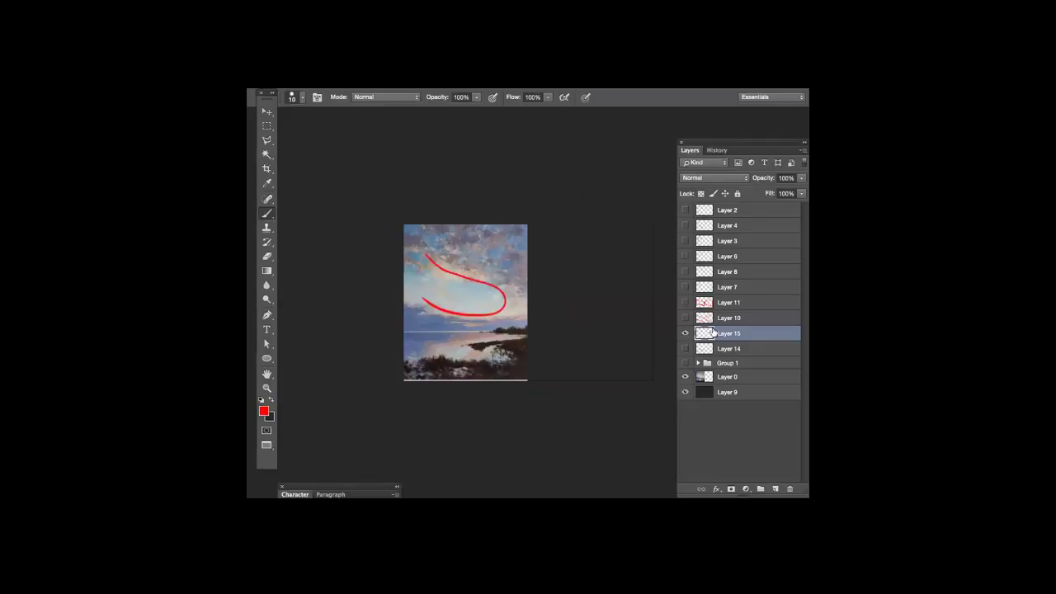
# Step: Hide the new curve layer and show the annotations on Layer 14 again
pyautogui.click(686, 333)
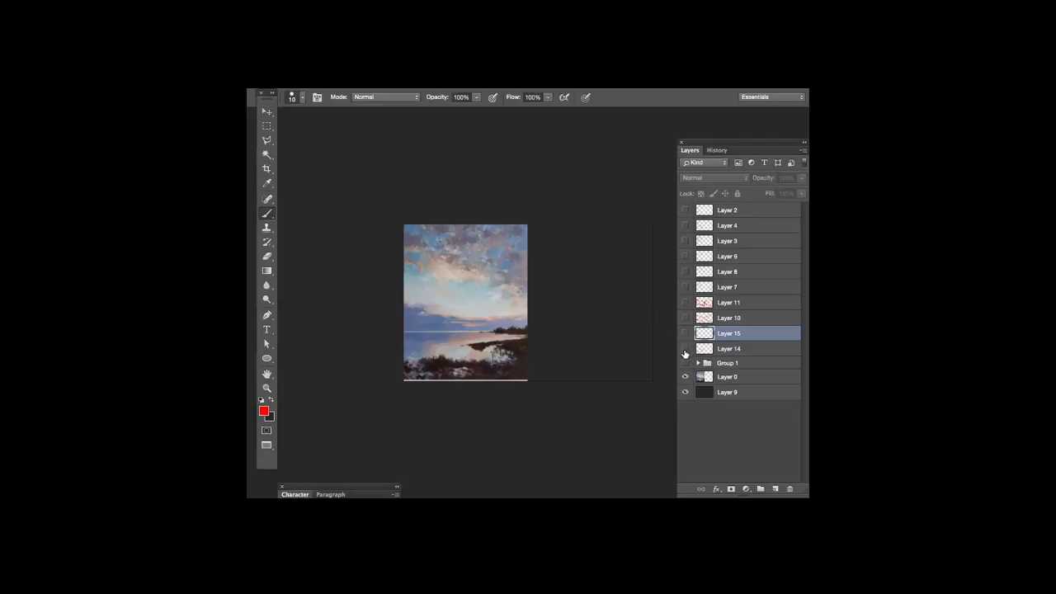
pyautogui.press('super+plus')
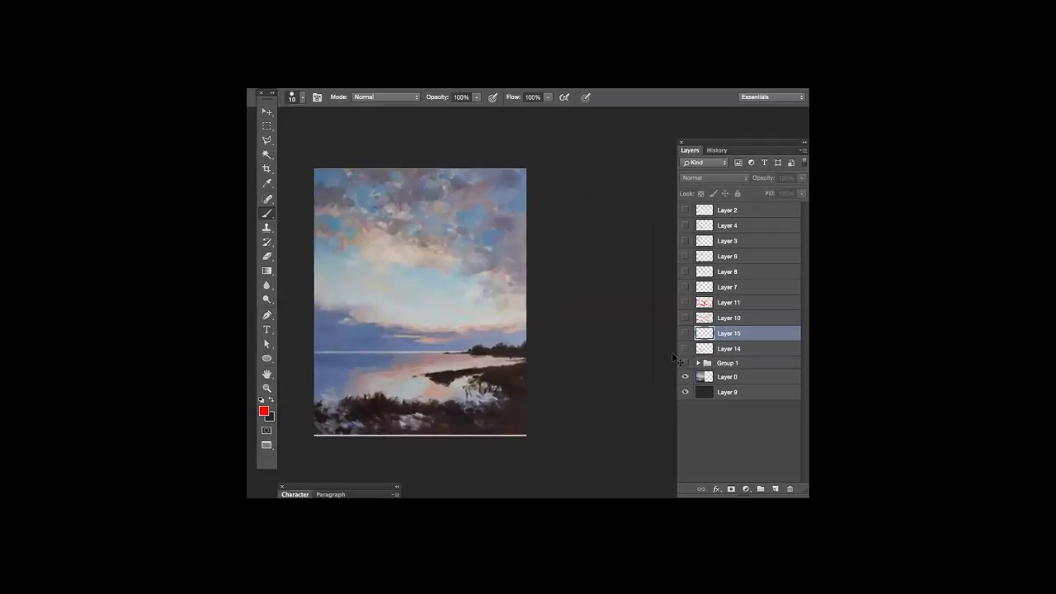
pyautogui.hscroll(-5, 463, 363)
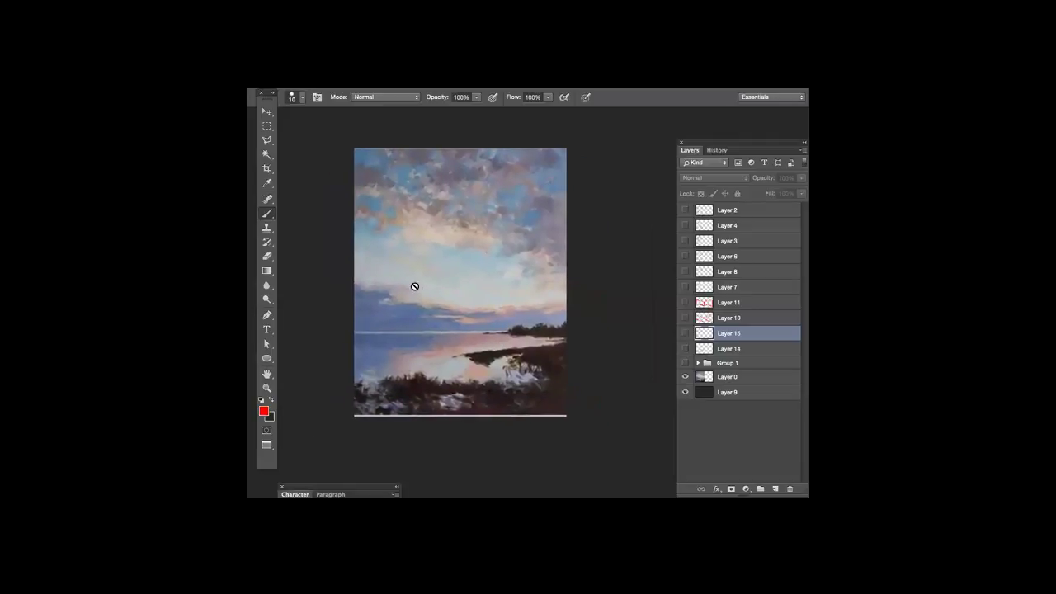
pyautogui.click(685, 348)
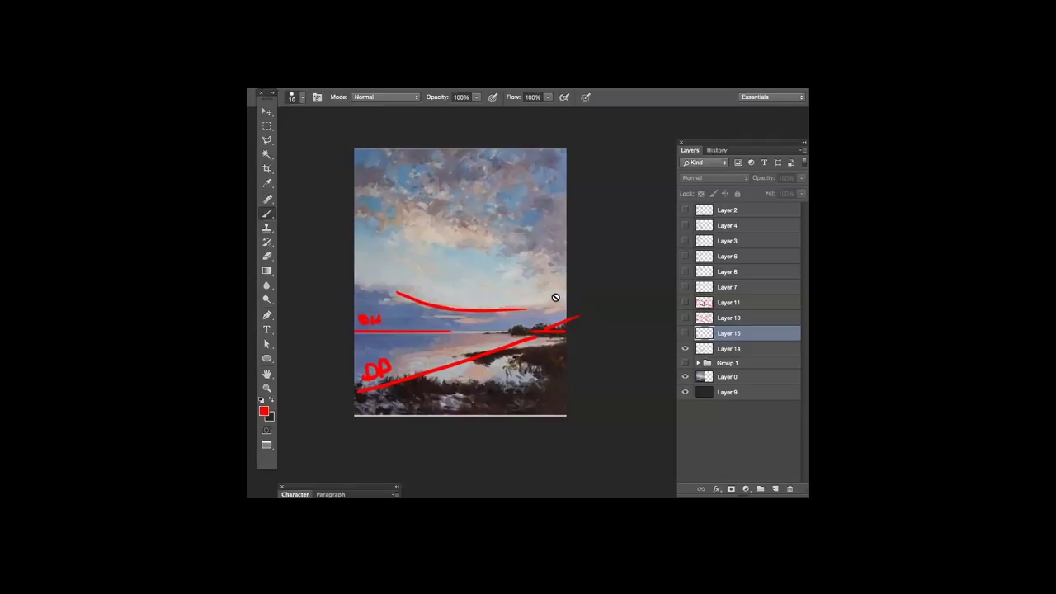
# Step: Handwrite the red label "DA" on Layer 14 at the right end of the arc above the horizon
pyautogui.press('e')
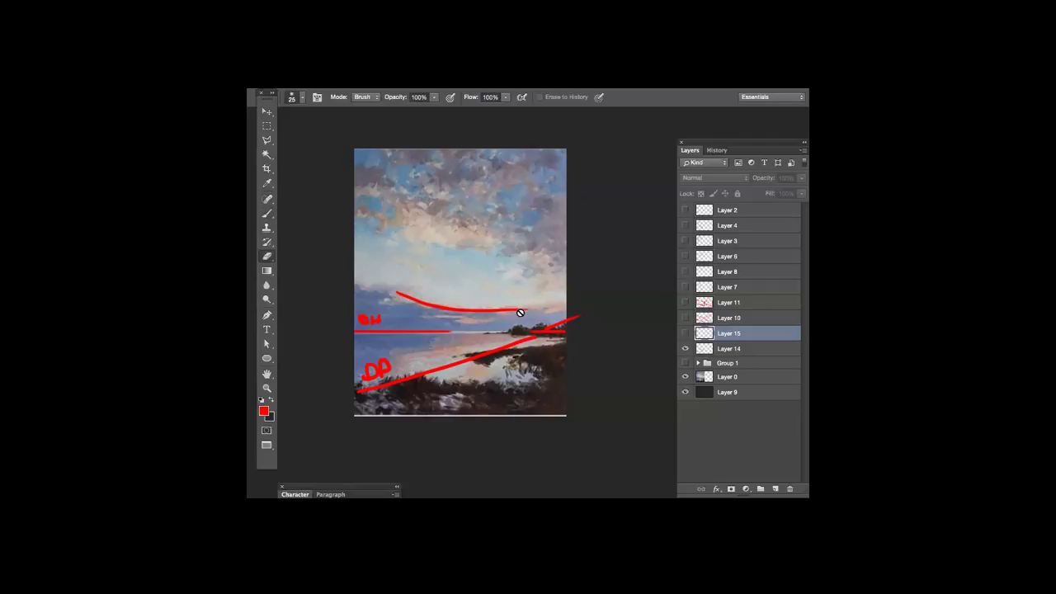
pyautogui.press('b')
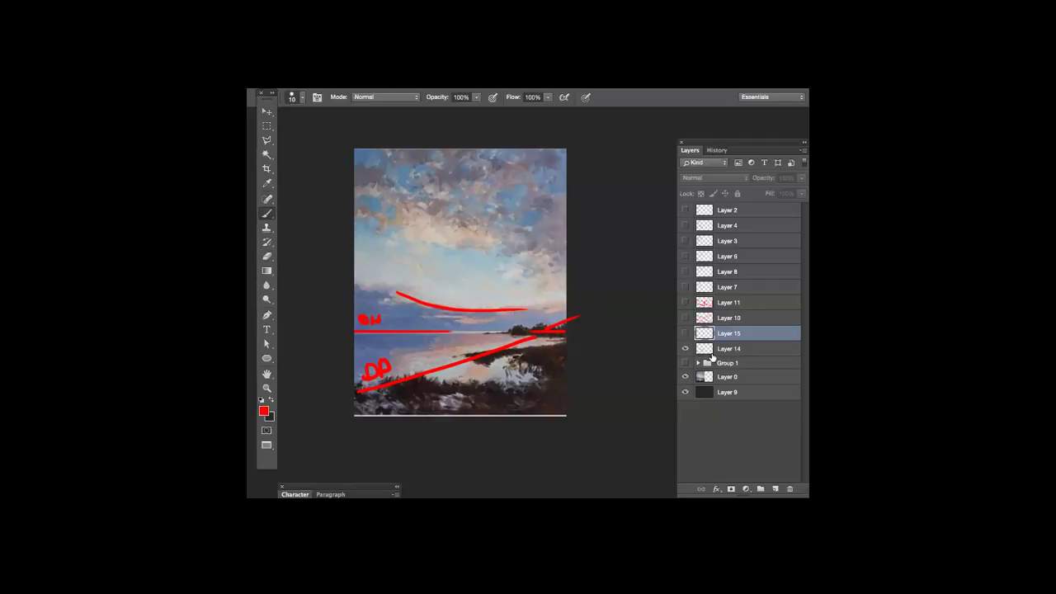
pyautogui.click(736, 349)
pyautogui.moveTo(535, 313); pyautogui.dragTo(555, 309)
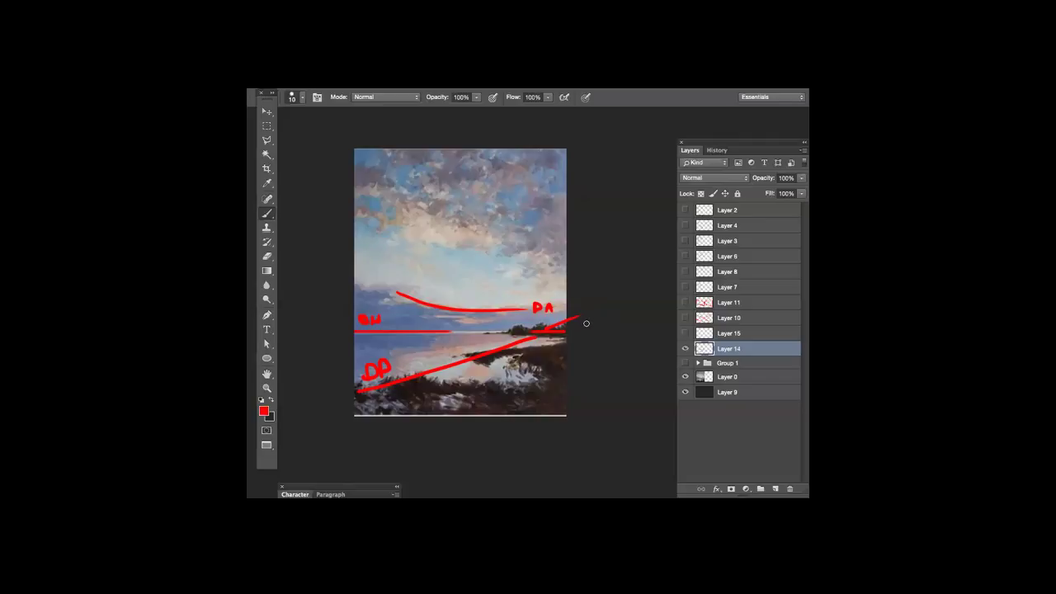
# Step: Try a short red curve at the inner edge of the shore on Layer 14, undo it and hide the layer
pyautogui.click(685, 349)
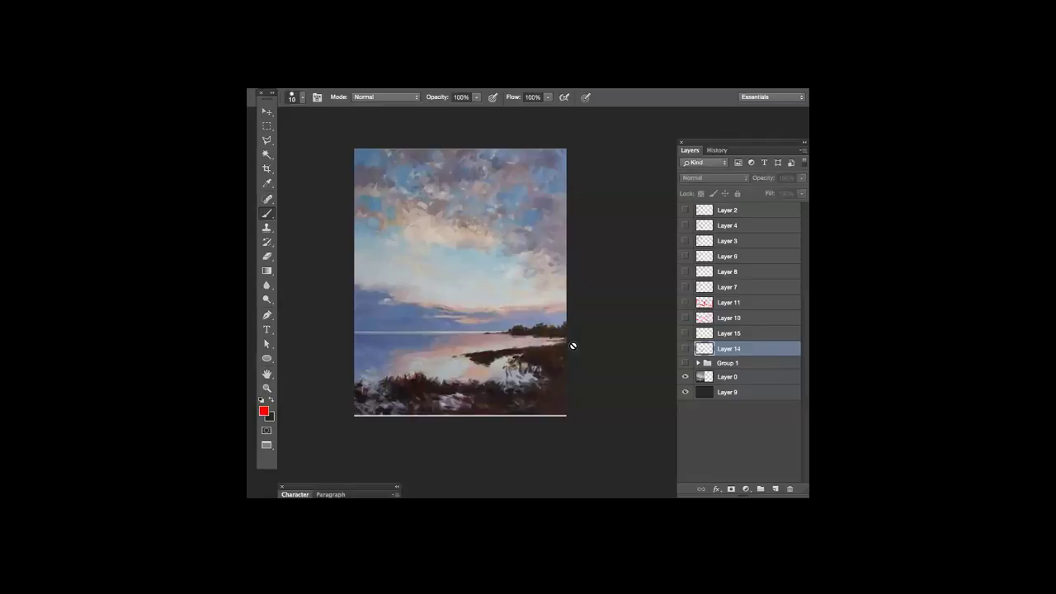
pyautogui.click(683, 348)
pyautogui.moveTo(487, 378); pyautogui.dragTo(508, 357)
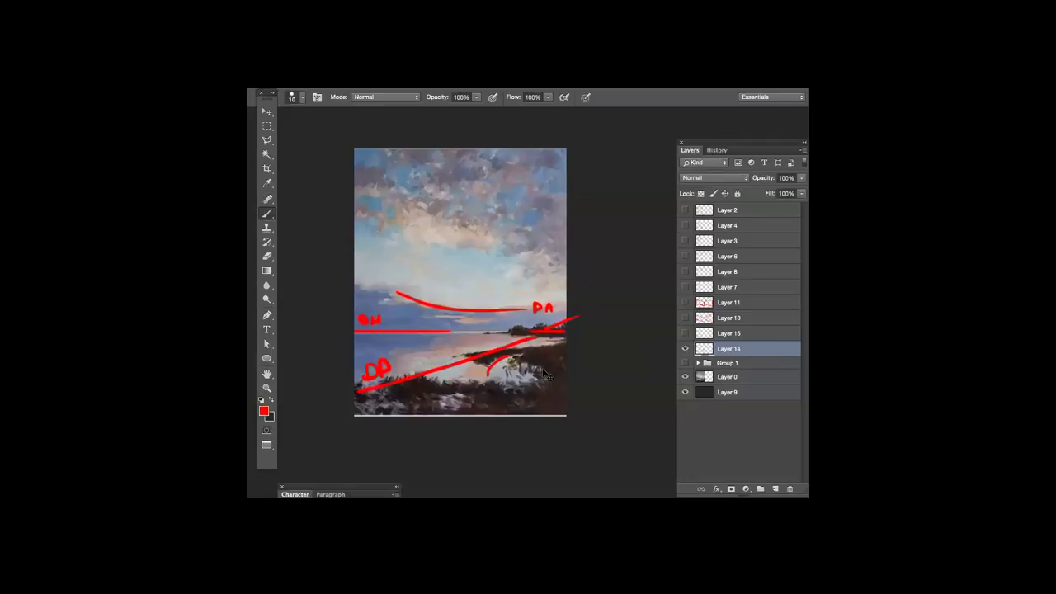
pyautogui.hotkey('ctrl', 'z')
pyautogui.click(685, 348)
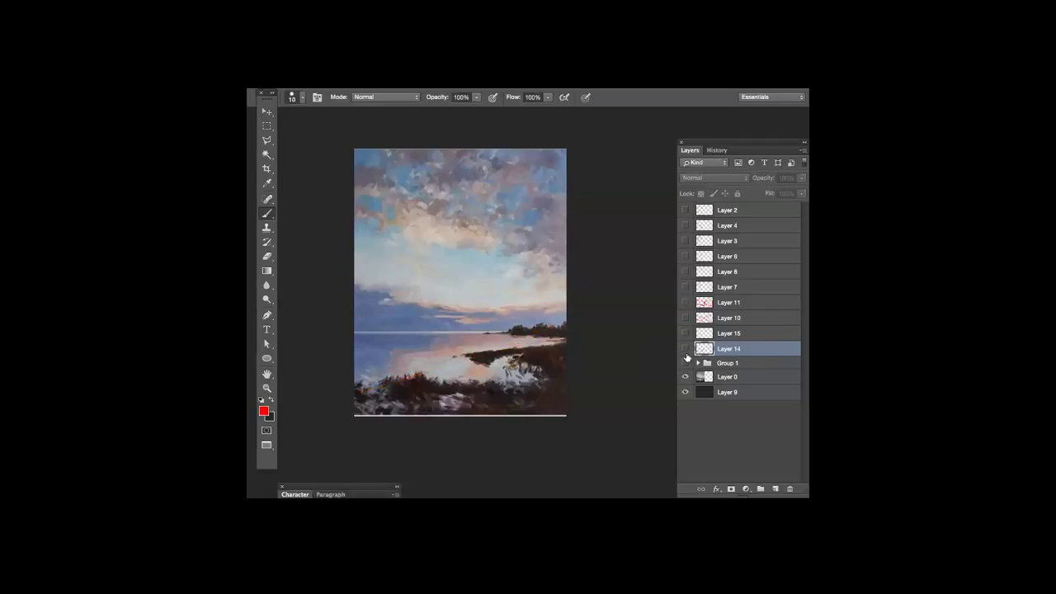
# Step: Add a new layer above Layer 14, handwrite a red "90" above the horizon and switch the foreground colour to white
pyautogui.click(775, 487)
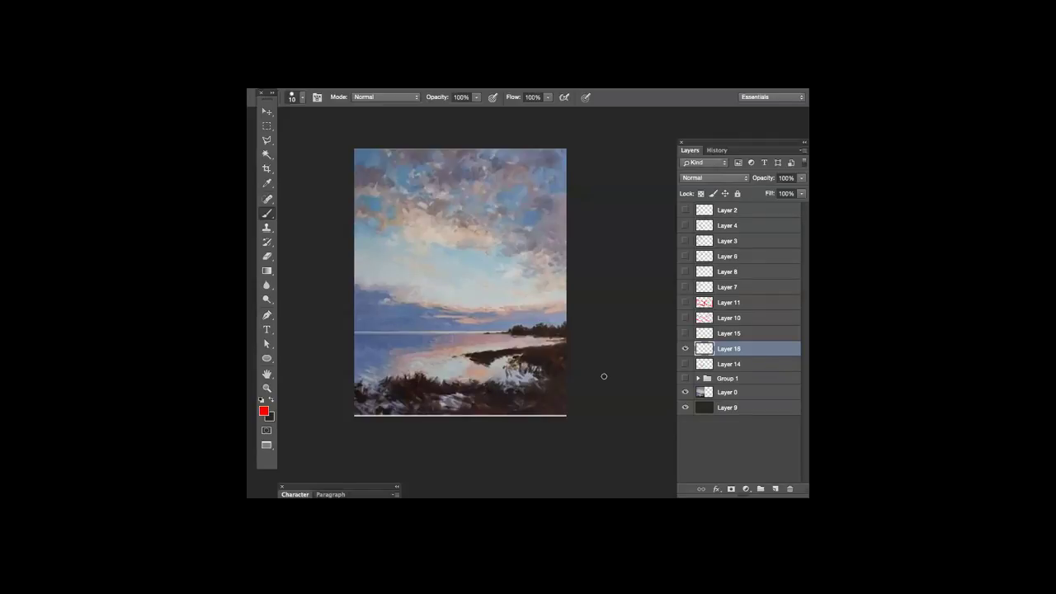
pyautogui.hotkey('ctrl', 'z')
pyautogui.hotkey('ctrl', 'z')
pyautogui.moveTo(446, 320); pyautogui.dragTo(452, 332)
pyautogui.moveTo(471, 312); pyautogui.dragTo(450, 320)
pyautogui.click(262, 400)
pyautogui.click(273, 400)
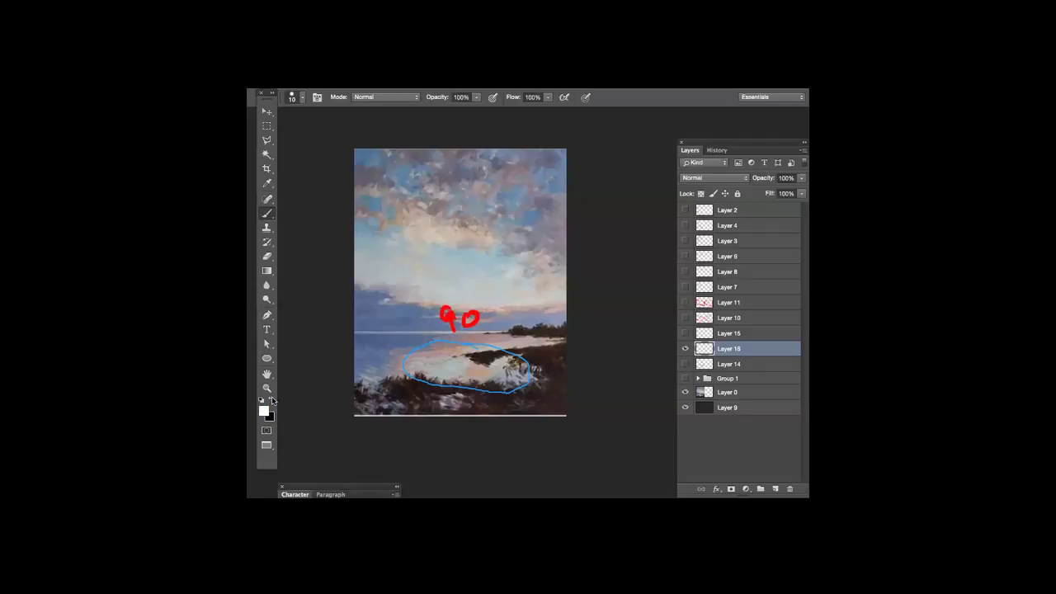
# Step: Trace the "90" in white and add outward arrows, a tall arch over it and the numerals 1 and 2
pyautogui.moveTo(450, 310); pyautogui.dragTo(472, 324)
pyautogui.moveTo(486, 303); pyautogui.dragTo(503, 301)
pyautogui.moveTo(420, 319)
pyautogui.mouseDown()
pyautogui.moveTo(405, 320)
pyautogui.moveTo(416, 314)
pyautogui.mouseUp()
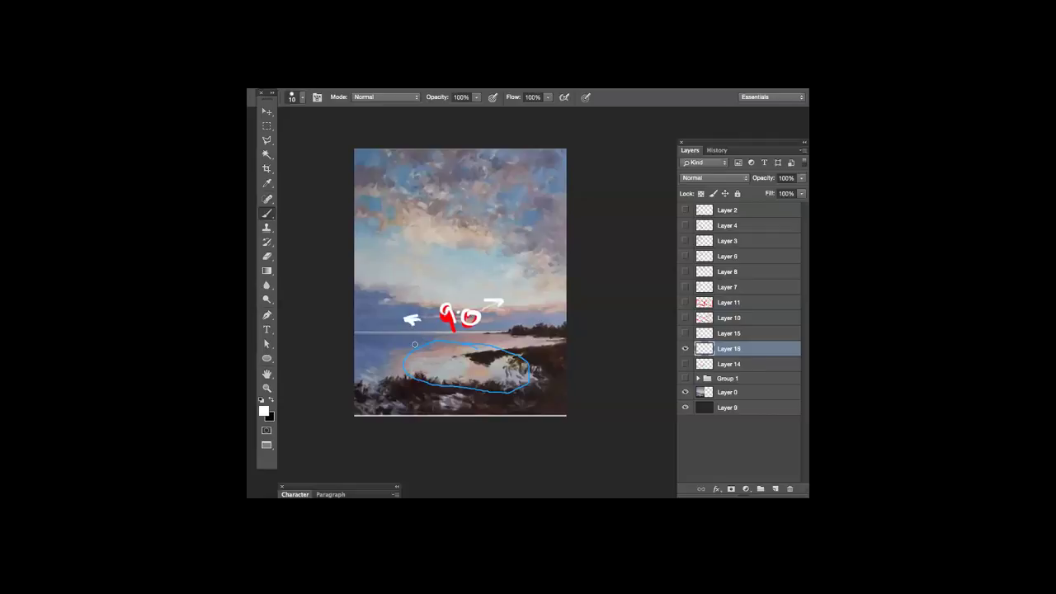
pyautogui.moveTo(418, 349)
pyautogui.mouseDown()
pyautogui.moveTo(437, 302)
pyautogui.moveTo(457, 299)
pyautogui.moveTo(476, 364)
pyautogui.mouseUp()
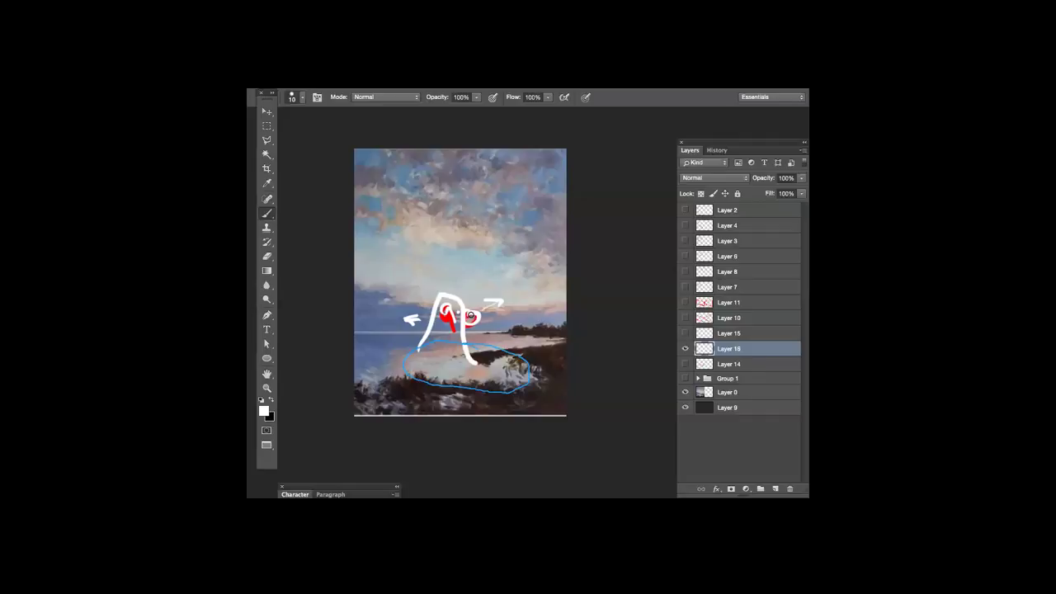
pyautogui.moveTo(459, 281)
pyautogui.mouseDown()
pyautogui.moveTo(458, 295)
pyautogui.moveTo(431, 301)
pyautogui.moveTo(459, 299)
pyautogui.mouseUp()
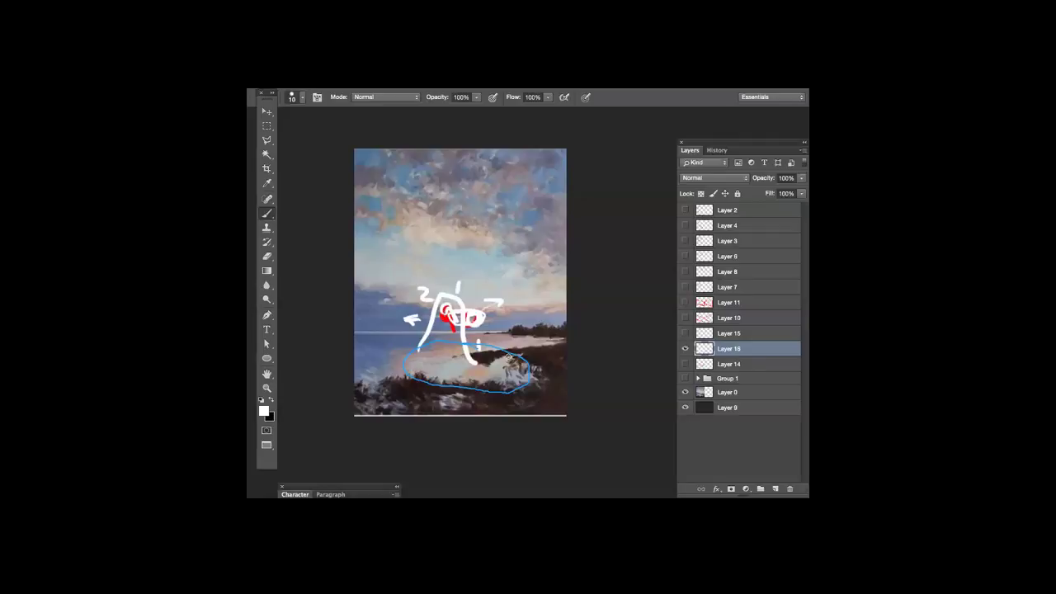
# Step: Clear all red and white markings from the new layer
pyautogui.hotkey('ctrl', 'a')
pyautogui.press('Delete')
pyautogui.hotkey('ctrl', 'd')
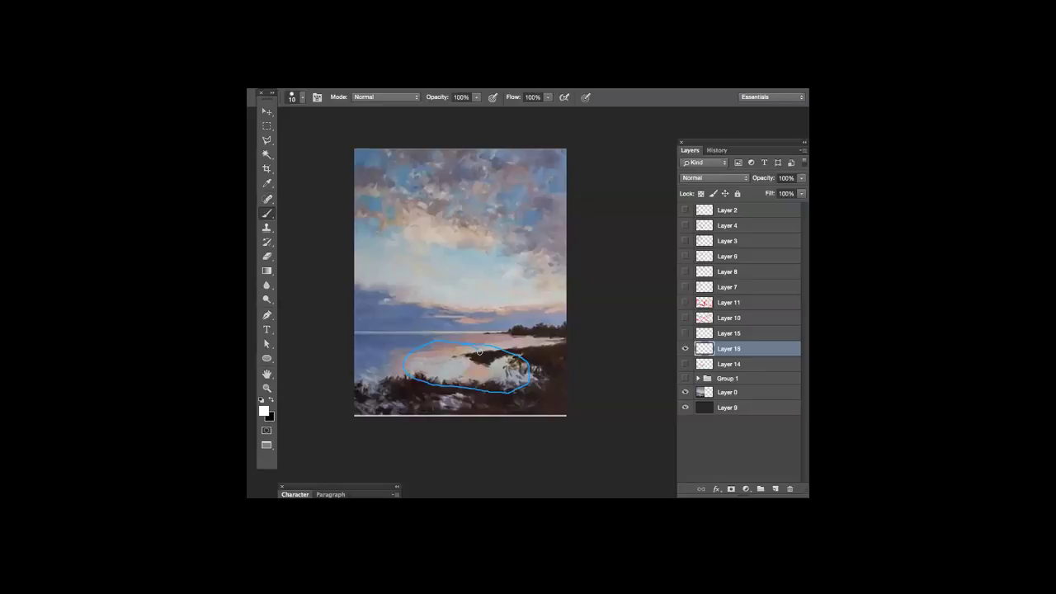
# Step: Try white marks over the water and along the horizon, and clear them from the layer
pyautogui.moveTo(480, 352)
pyautogui.mouseDown()
pyautogui.moveTo(486, 345)
pyautogui.moveTo(477, 373)
pyautogui.mouseUp()
pyautogui.click(498, 367)
pyautogui.click(460, 365)
pyautogui.moveTo(493, 313)
pyautogui.mouseDown()
pyautogui.moveTo(503, 338)
pyautogui.moveTo(491, 313)
pyautogui.moveTo(482, 316)
pyautogui.mouseUp()
pyautogui.hotkey('ctrl', 'z')
pyautogui.moveTo(470, 331); pyautogui.dragTo(495, 330)
pyautogui.hotkey('ctrl', 'a')
pyautogui.click(684, 349)
pyautogui.hotkey('ctrl', 'd')
# Step: Paint a thin white highlight on the horizon beside the wooded point with a 5 px brush and trim it with the Eraser
pyautogui.press('[')
pyautogui.press('[')
pyautogui.press('[')
pyautogui.moveTo(484, 332); pyautogui.dragTo(505, 333)
pyautogui.press('v')
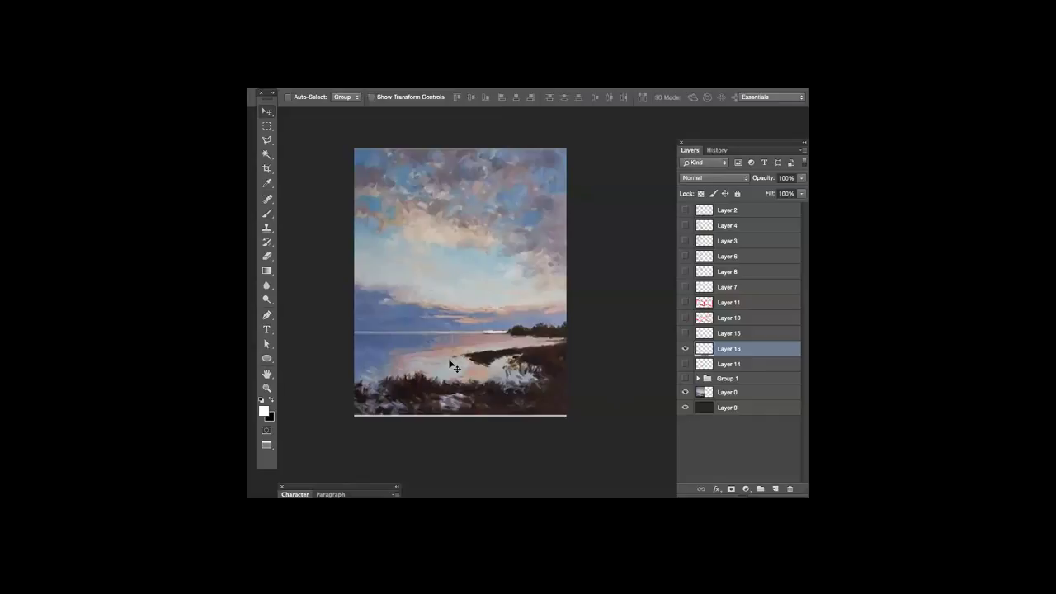
pyautogui.press('e')
pyautogui.moveTo(485, 333); pyautogui.dragTo(509, 336)
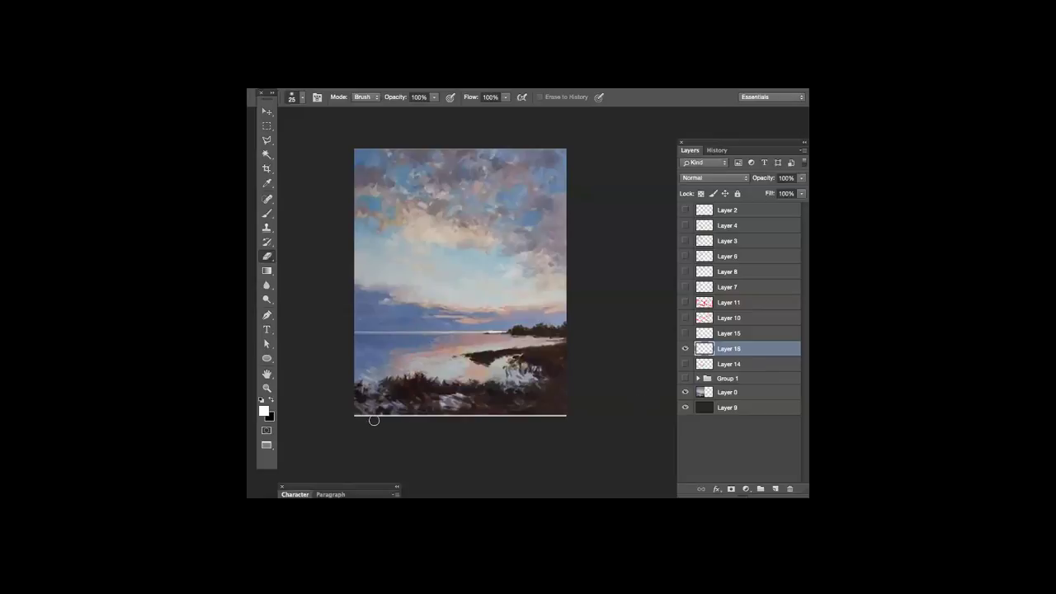
# Step: Cover the white line under the painting's bottom edge with the sampled background grey and compare with the layer hidden
pyautogui.press('i')
pyautogui.click(593, 416)
pyautogui.press('b')
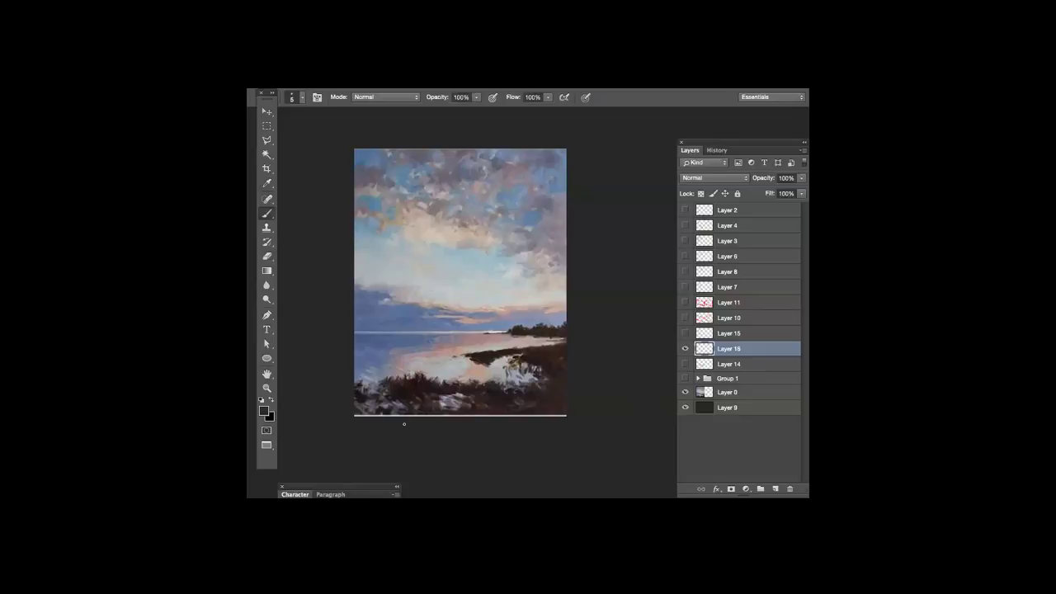
pyautogui.moveTo(353, 416); pyautogui.dragTo(585, 417)
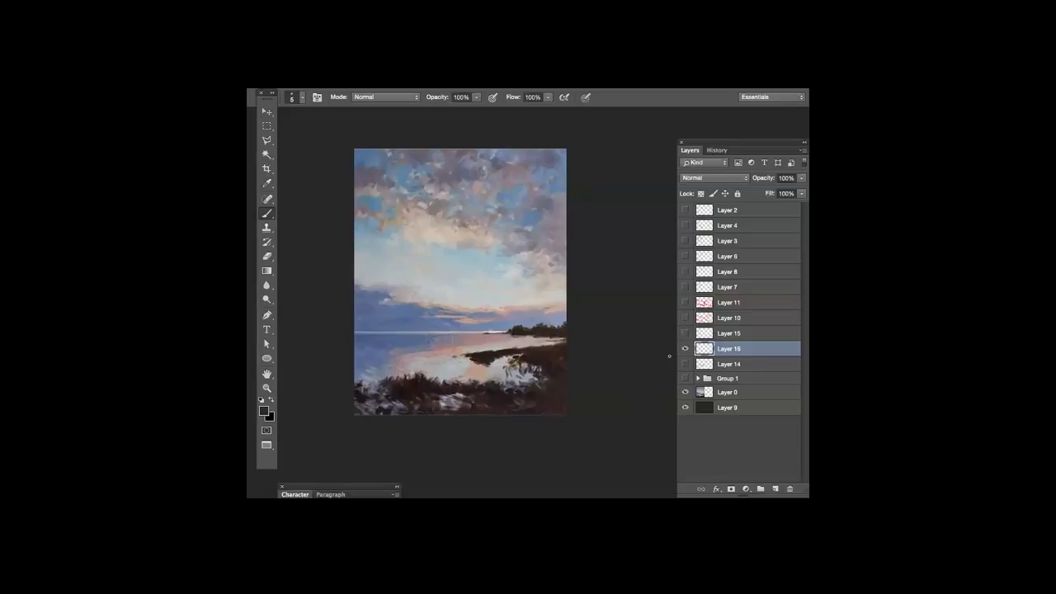
pyautogui.click(686, 349)
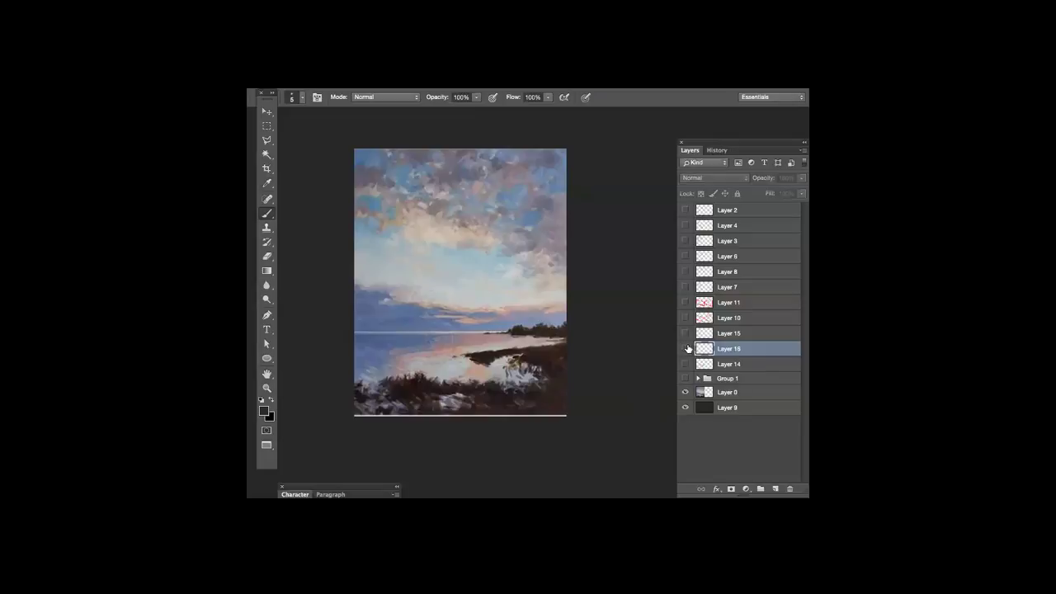
pyautogui.click(685, 348)
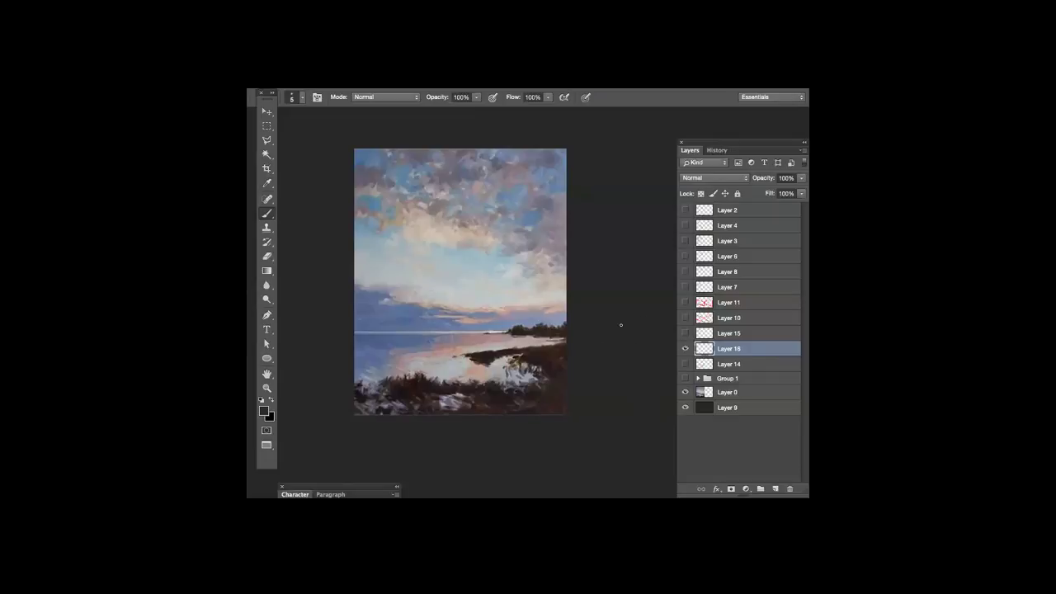
# Step: Show Layer 14, handwrite "DC" in its red below the horizon highlight and draw a diagonally half-filled rectangle in the sky
pyautogui.click(685, 364)
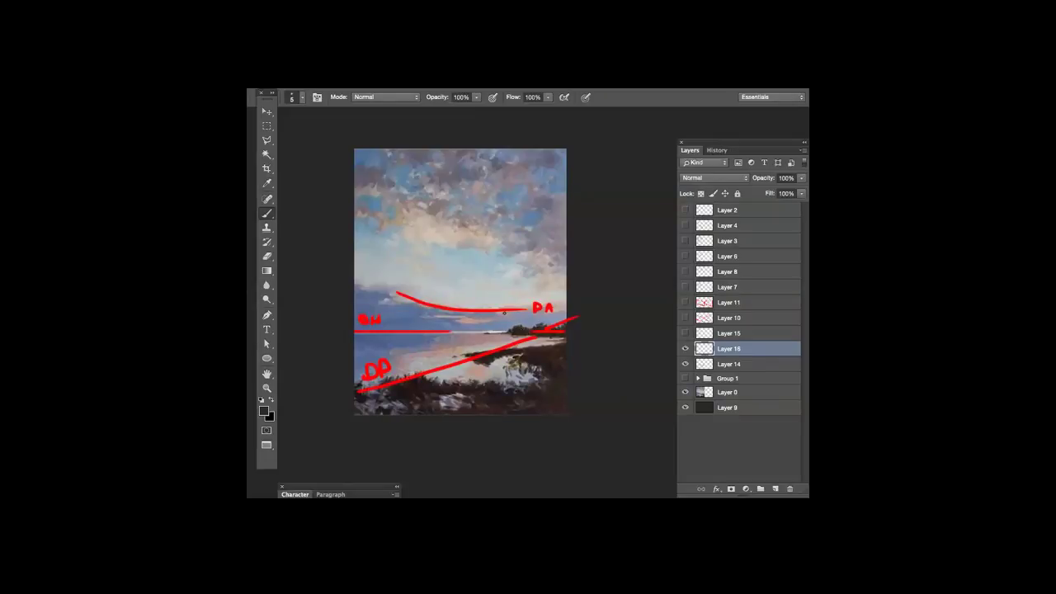
pyautogui.keyDown('alt'); pyautogui.click(538, 303); pyautogui.keyUp('alt')
pyautogui.moveTo(480, 336); pyautogui.dragTo(496, 338)
pyautogui.moveTo(476, 252)
pyautogui.mouseDown()
pyautogui.moveTo(477, 232)
pyautogui.moveTo(515, 231)
pyautogui.moveTo(474, 256)
pyautogui.moveTo(511, 241)
pyautogui.mouseUp()
# Step: Select the half-filled red rectangle, shrink it and place it beside the "DC" label
pyautogui.press('m')
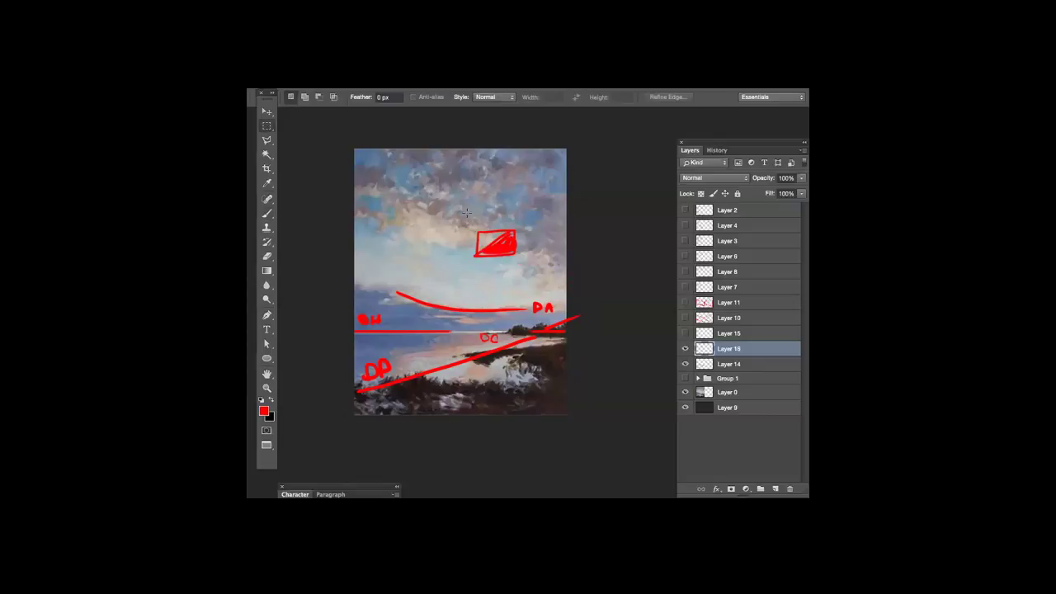
pyautogui.hotkey('ctrl', 't')
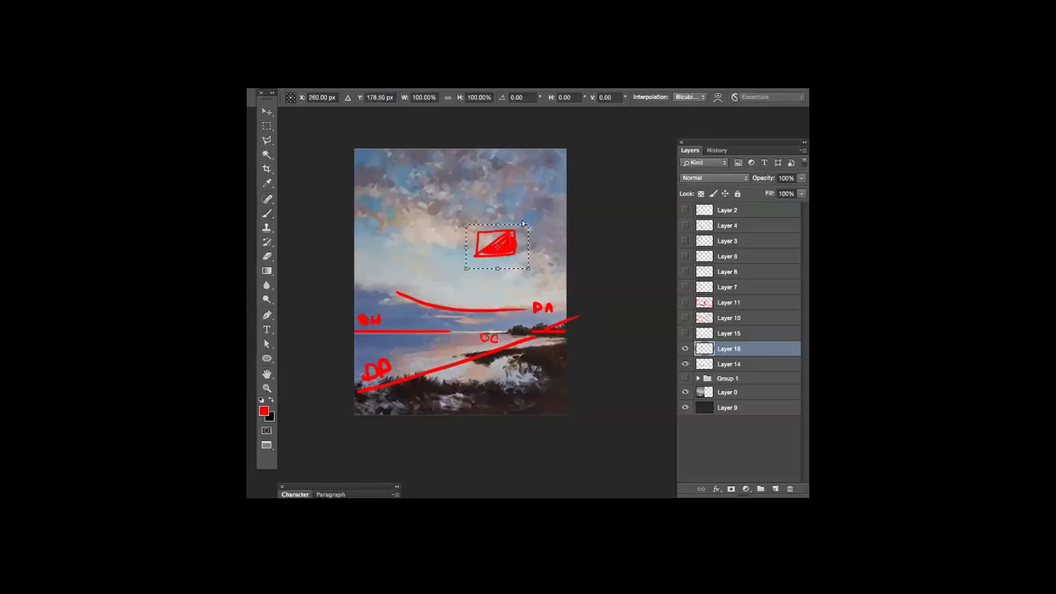
pyautogui.moveTo(517, 230)
pyautogui.mouseDown()
pyautogui.moveTo(475, 249)
pyautogui.moveTo(522, 354)
pyautogui.mouseUp()
pyautogui.press('Return')
pyautogui.press('v')
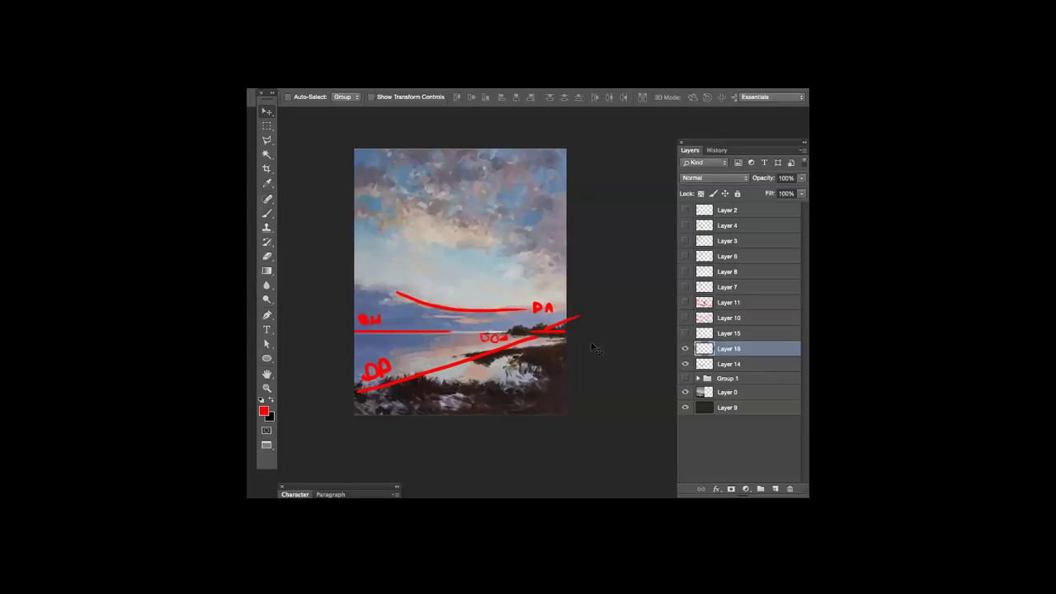
# Step: Merge the "DC" label layer with Layer 14 and hide the merged annotation layer
pyautogui.press('b')
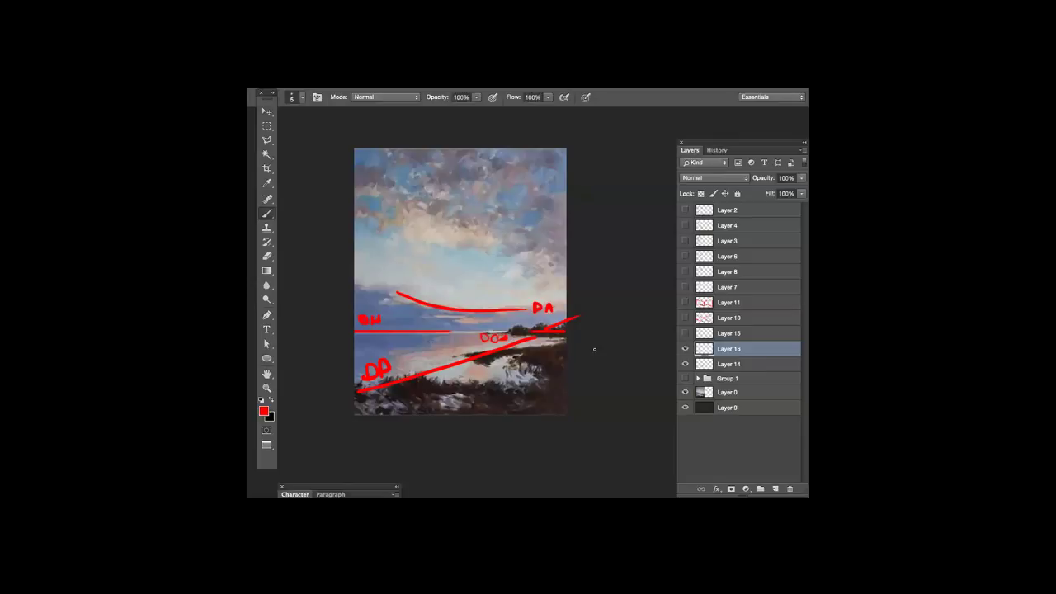
pyautogui.click(684, 349)
pyautogui.click(685, 348)
pyautogui.keyDown('shift'); pyautogui.click(722, 364); pyautogui.keyUp('shift')
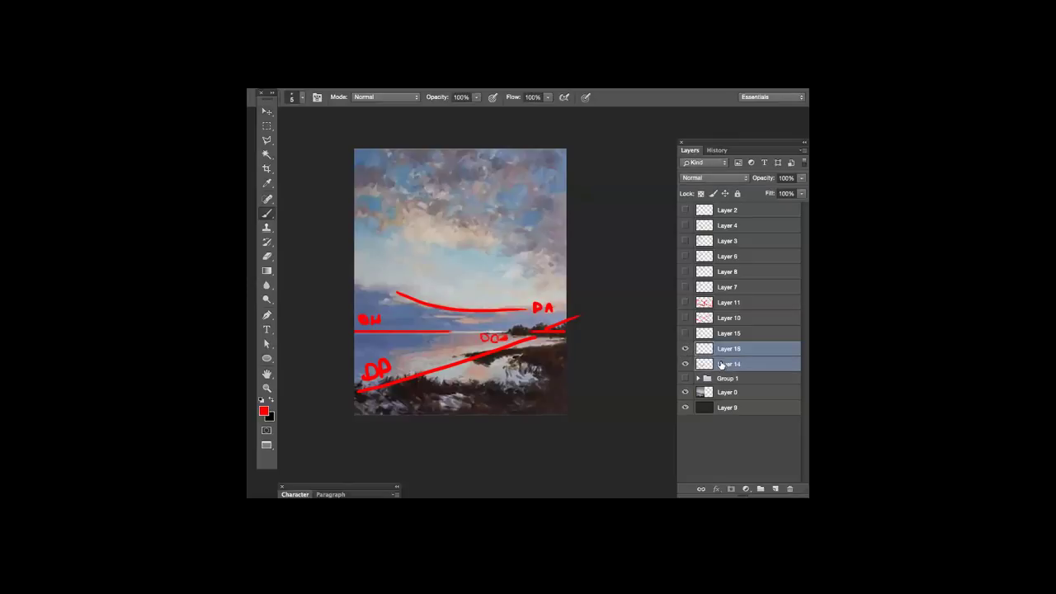
pyautogui.hotkey('ctrl', 'e')
pyautogui.click(685, 349)
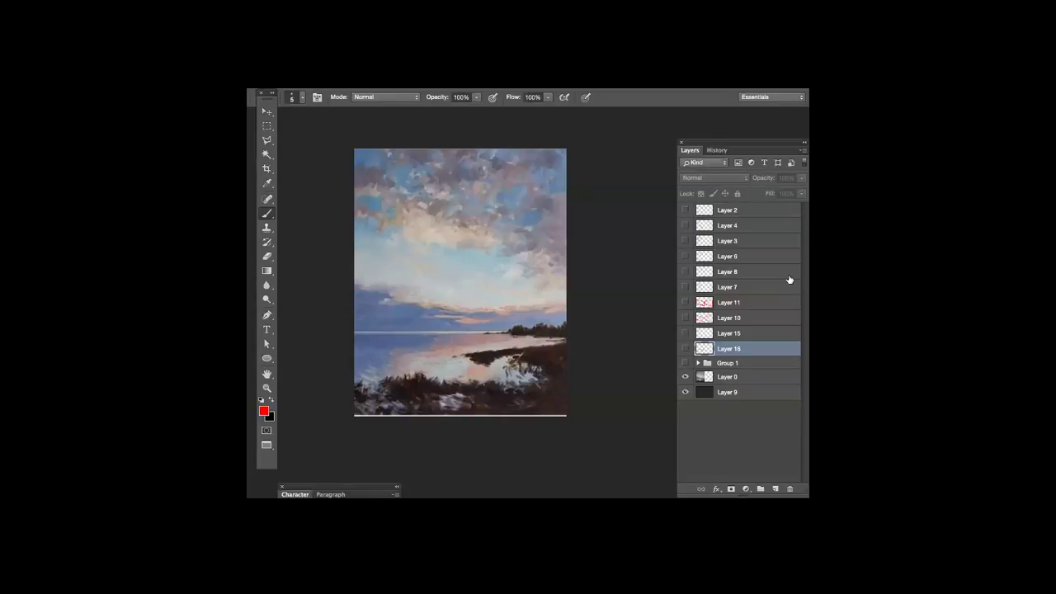
# Step: Add a new layer and sketch red vertical marks from the tree line down to a small box in the dark foreground
pyautogui.click(775, 489)
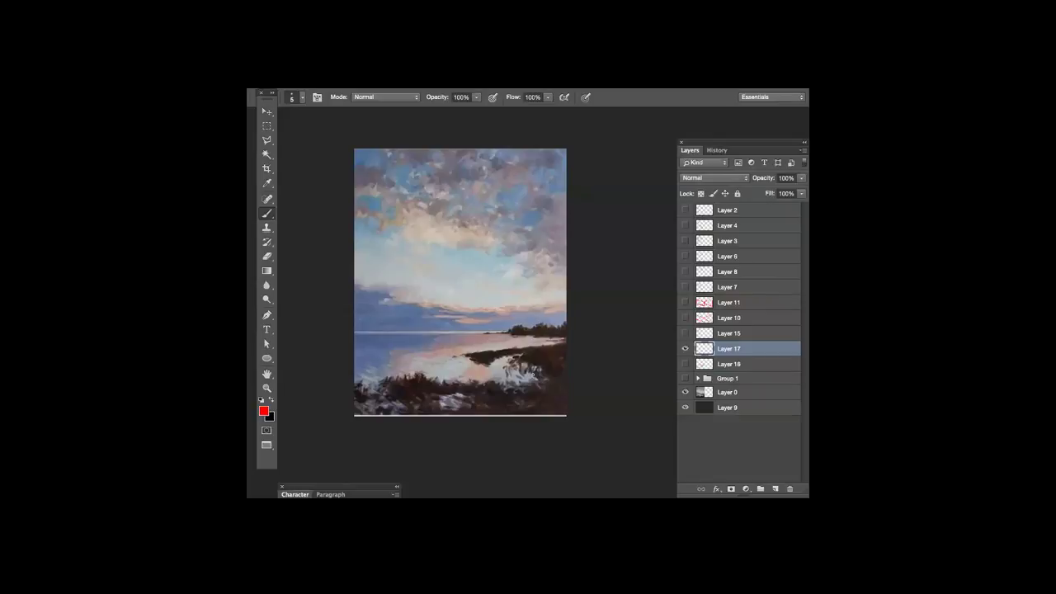
pyautogui.moveTo(516, 326); pyautogui.dragTo(520, 324)
pyautogui.keyDown('shift'); pyautogui.click(508, 375); pyautogui.keyUp('shift')
pyautogui.moveTo(506, 393)
pyautogui.mouseDown()
pyautogui.moveTo(505, 405)
pyautogui.moveTo(515, 395)
pyautogui.moveTo(516, 406)
pyautogui.mouseUp()
pyautogui.moveTo(504, 356); pyautogui.dragTo(503, 403)
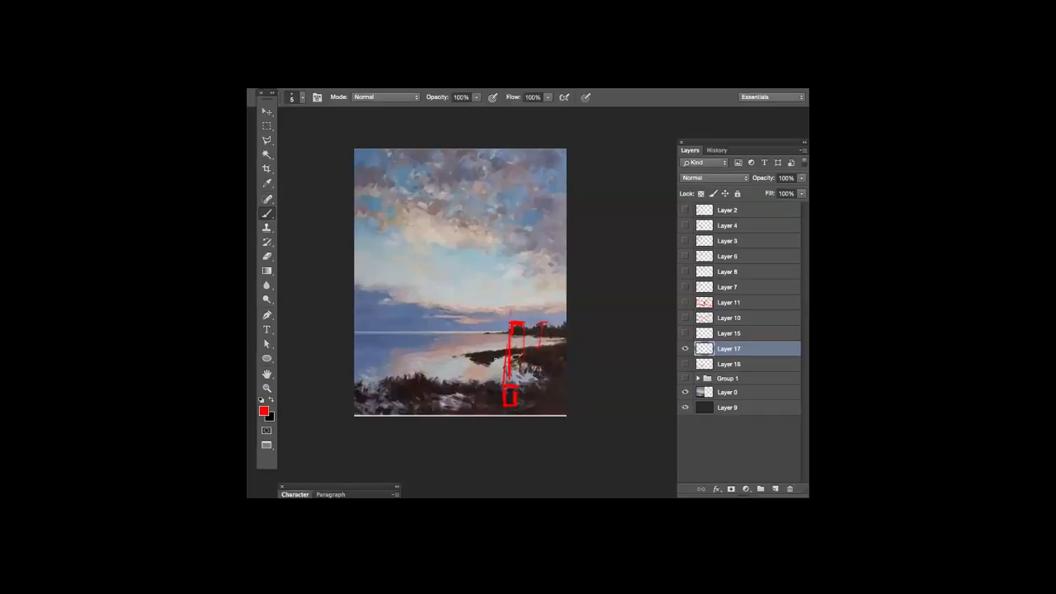
# Step: Draw red capped vertical spans in the foreground and below the shore spit, and reinforce the small box's base
pyautogui.moveTo(403, 373)
pyautogui.mouseDown()
pyautogui.moveTo(428, 373)
pyautogui.moveTo(415, 411)
pyautogui.moveTo(433, 413)
pyautogui.mouseUp()
pyautogui.moveTo(458, 352)
pyautogui.mouseDown()
pyautogui.moveTo(487, 353)
pyautogui.moveTo(463, 354)
pyautogui.moveTo(463, 389)
pyautogui.moveTo(488, 390)
pyautogui.mouseUp()
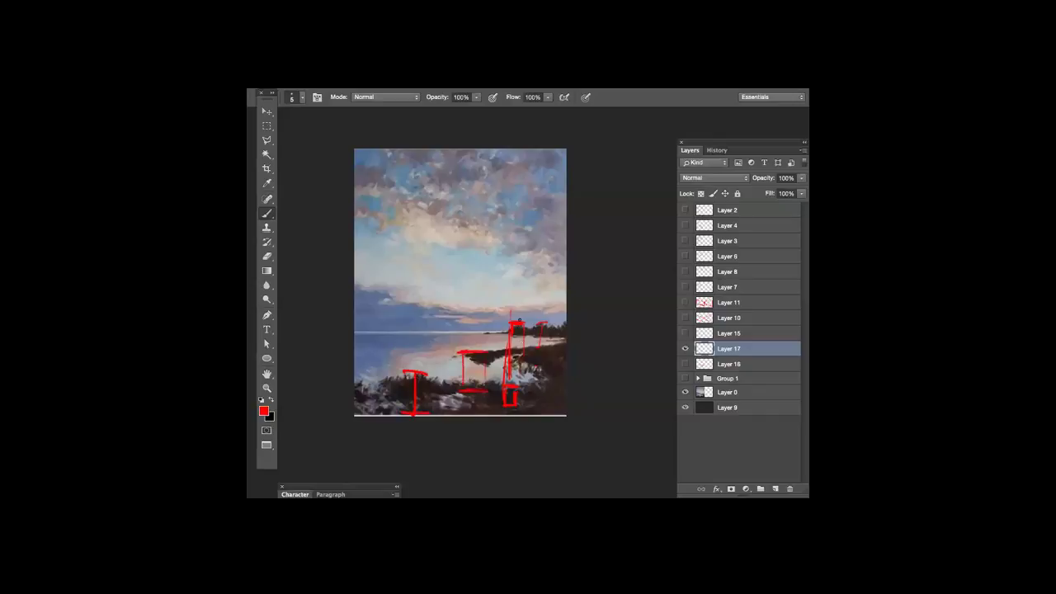
pyautogui.moveTo(498, 403); pyautogui.dragTo(519, 403)
# Step: Extend a thin red vertical line from the trees into the sky and draw a brace with a circle in the clouds
pyautogui.moveTo(510, 335); pyautogui.dragTo(509, 240)
pyautogui.moveTo(513, 187); pyautogui.dragTo(512, 202)
pyautogui.moveTo(522, 200)
pyautogui.mouseDown()
pyautogui.moveTo(555, 202)
pyautogui.moveTo(525, 182)
pyautogui.moveTo(516, 199)
pyautogui.moveTo(523, 203)
pyautogui.moveTo(527, 177)
pyautogui.moveTo(512, 187)
pyautogui.moveTo(513, 216)
pyautogui.moveTo(529, 227)
pyautogui.moveTo(505, 264)
pyautogui.mouseUp()
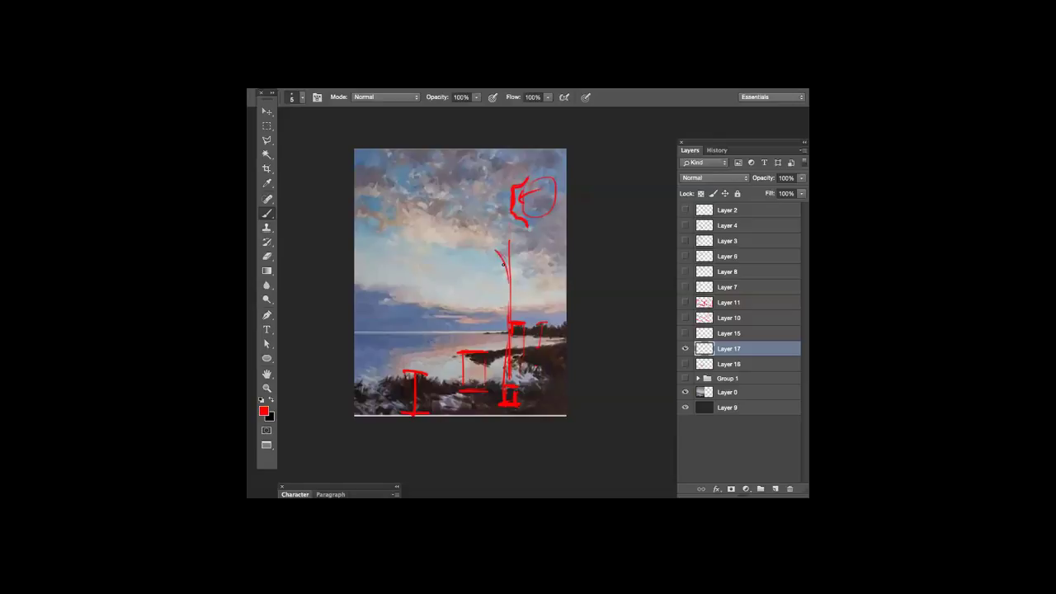
pyautogui.hotkey('ctrl', 'z')
# Step: View the labelled annotations together with the vertical marks, and hide both annotation layers
pyautogui.keyDown('alt'); pyautogui.click(480, 261); pyautogui.keyUp('alt')
pyautogui.click(686, 364)
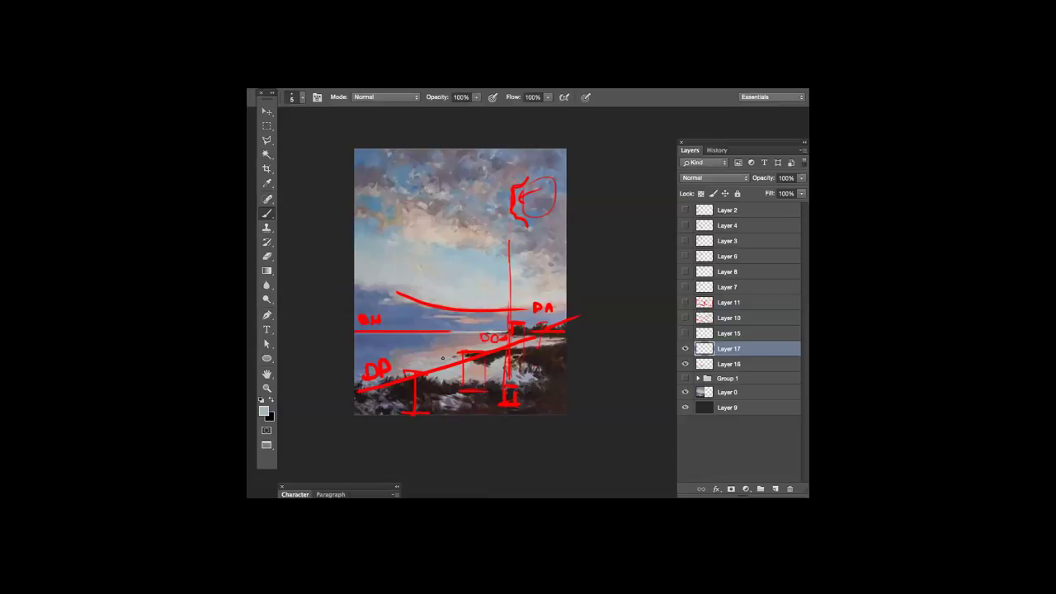
pyautogui.click(684, 348)
pyautogui.click(685, 364)
# Step: Add a layer above Layer 16 and paint over the white line at the painting's bottom edge in a sampled dark colour
pyautogui.click(750, 365)
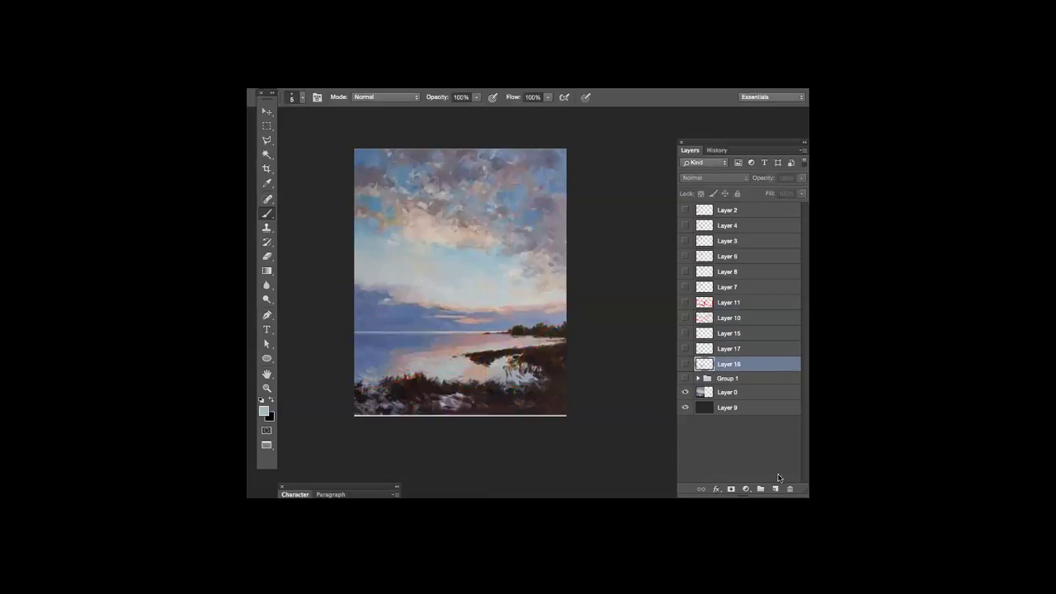
pyautogui.click(775, 489)
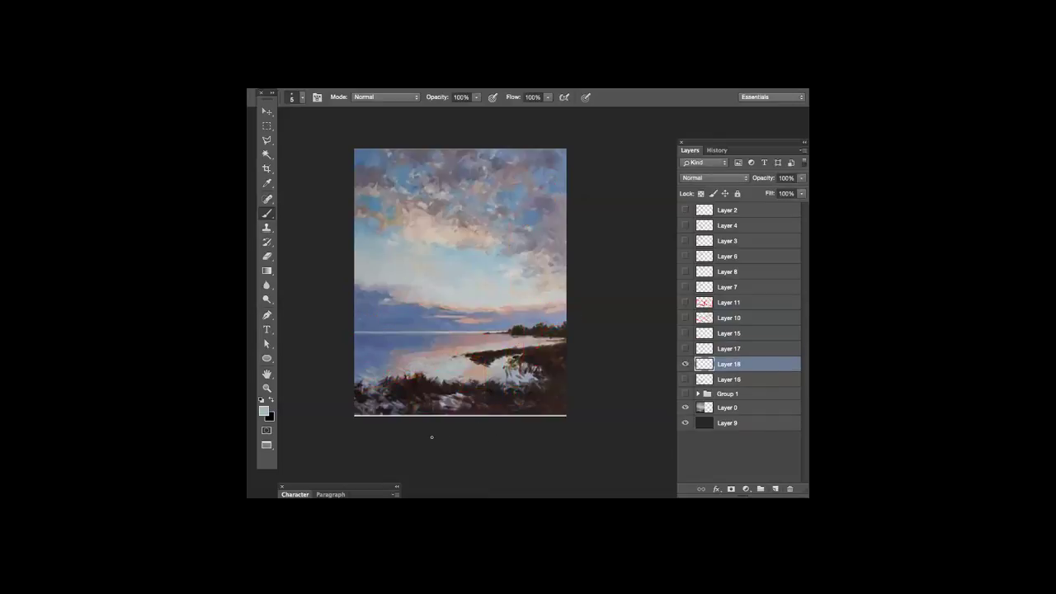
pyautogui.keyDown('alt'); pyautogui.click(488, 402); pyautogui.keyUp('alt')
pyautogui.moveTo(353, 415); pyautogui.dragTo(567, 417)
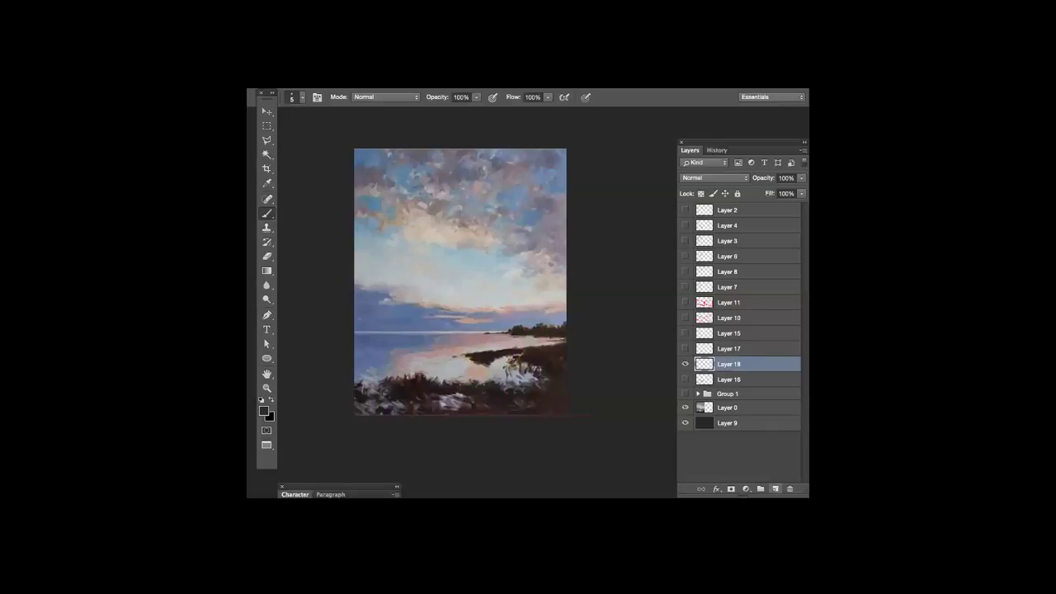
# Step: Add a new layer and draw a white horizontal line along the horizon and a full-height vertical line at the wooded point's tip
pyautogui.click(775, 488)
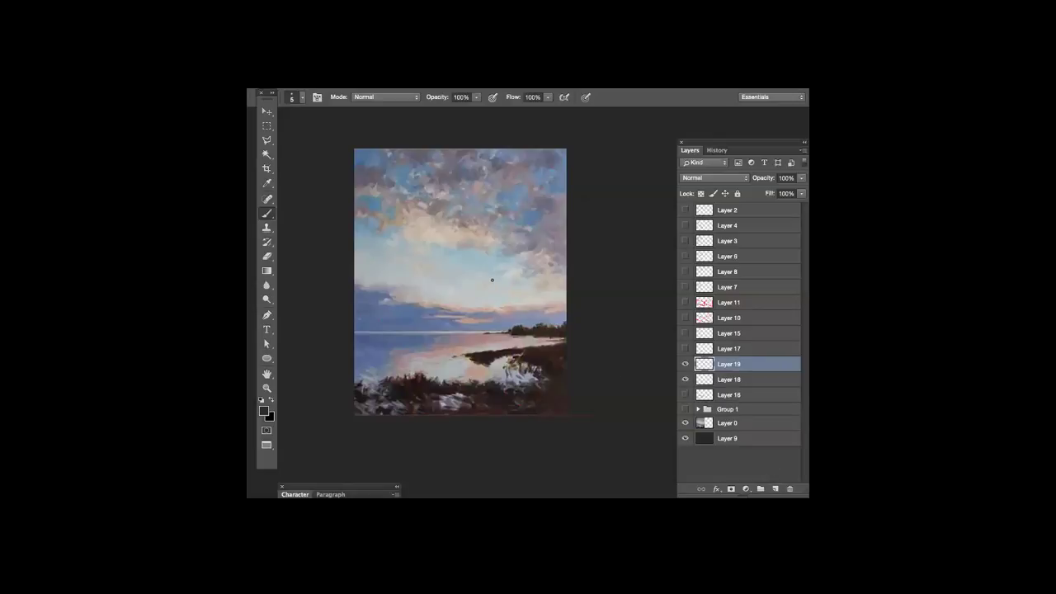
pyautogui.press('d')
pyautogui.press('x')
pyautogui.moveTo(354, 333); pyautogui.dragTo(626, 334)
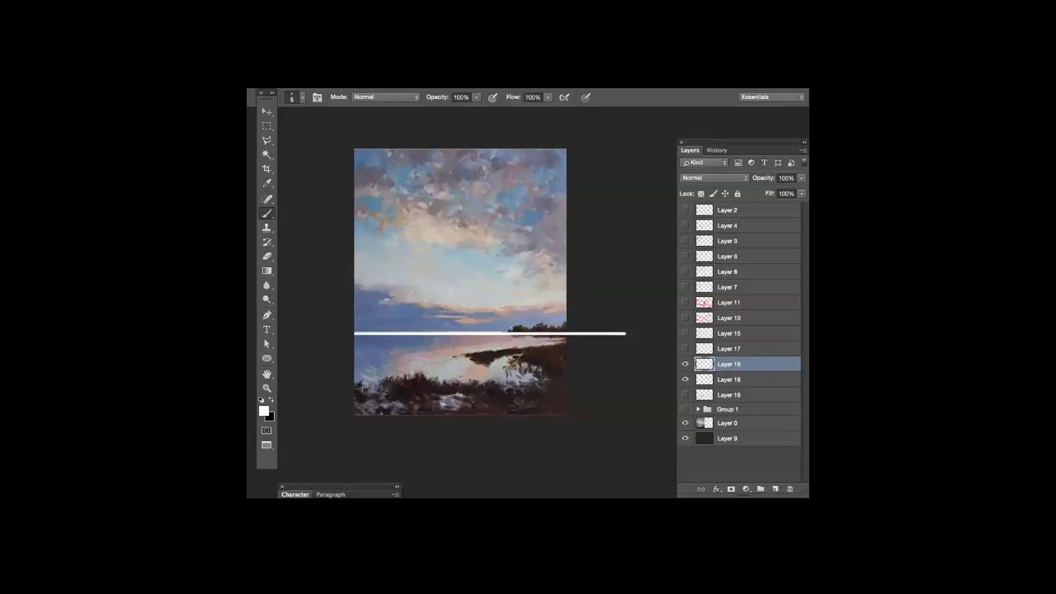
pyautogui.moveTo(510, 330)
pyautogui.mouseDown()
pyautogui.moveTo(511, 229)
pyautogui.moveTo(511, 416)
pyautogui.mouseUp()
# Step: Handwrite small white labels beside the horizon and vertical lines, including "DV" above their crossing, with a half-filled box
pyautogui.scroll(5, 531, 240)
pyautogui.scroll(-5, 572, 426)
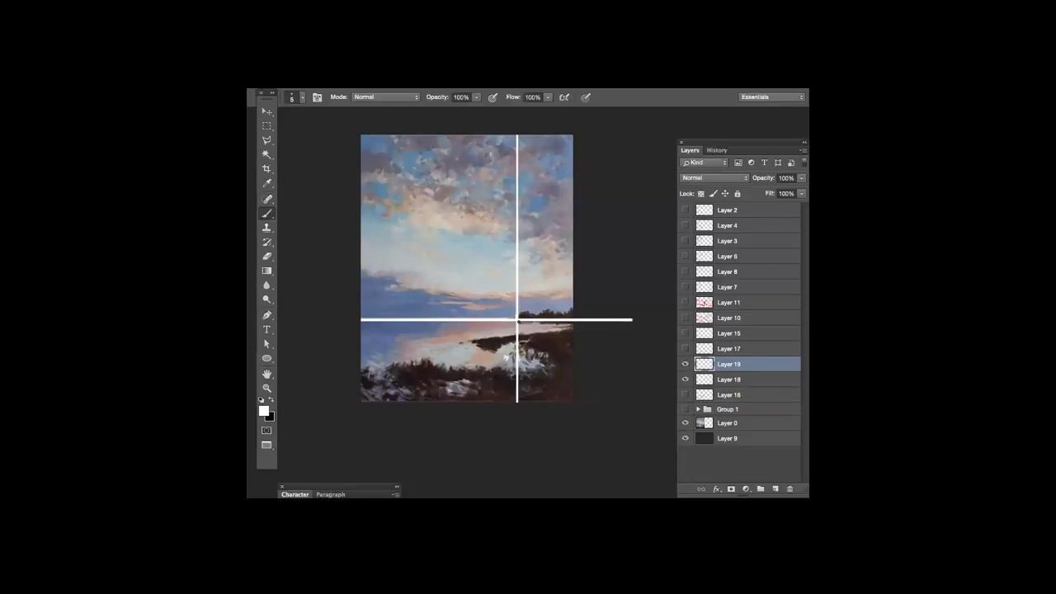
pyautogui.moveTo(500, 312)
pyautogui.mouseDown()
pyautogui.moveTo(526, 309)
pyautogui.moveTo(514, 291)
pyautogui.moveTo(528, 291)
pyautogui.moveTo(560, 319)
pyautogui.mouseUp()
# Step: Try a white curve along the foreground's grassy shoreline, including once on Layer 0, and undo it
pyautogui.moveTo(362, 356)
pyautogui.mouseDown()
pyautogui.moveTo(482, 360)
pyautogui.moveTo(482, 404)
pyautogui.mouseUp()
pyautogui.hotkey('ctrl', 'z')
pyautogui.click(743, 422)
pyautogui.moveTo(363, 348); pyautogui.dragTo(473, 365)
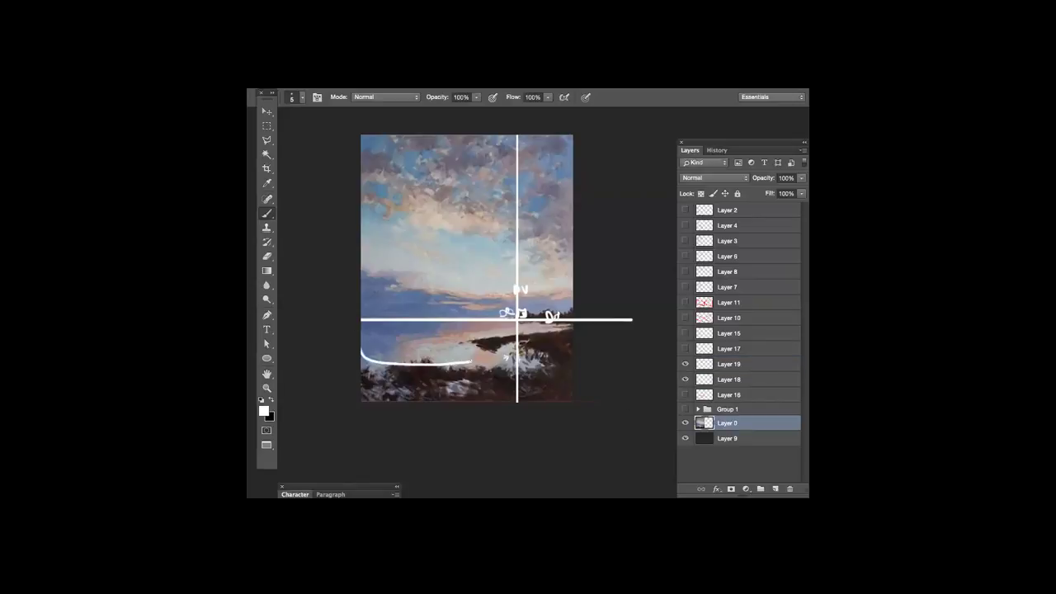
pyautogui.hotkey('ctrl', 'z')
# Step: Copy the strip of water below the horizon onto a new layer and stretch it down over the foreground grass
pyautogui.press('m')
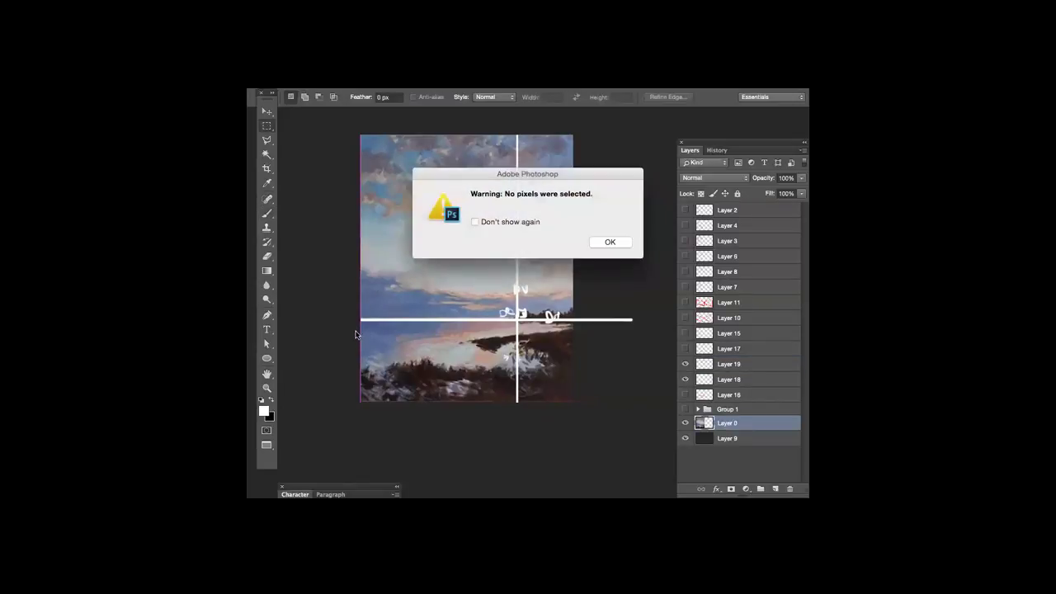
pyautogui.click(608, 243)
pyautogui.moveTo(361, 324); pyautogui.dragTo(464, 359)
pyautogui.hotkey('ctrl', 'j')
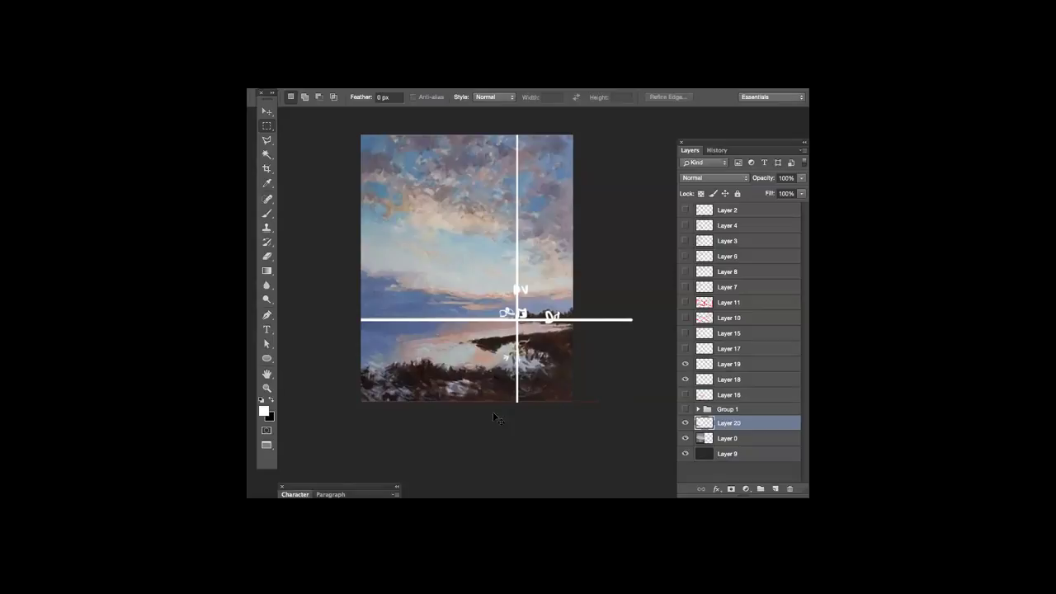
pyautogui.hotkey('ctrl', 't')
pyautogui.moveTo(413, 360); pyautogui.dragTo(417, 406)
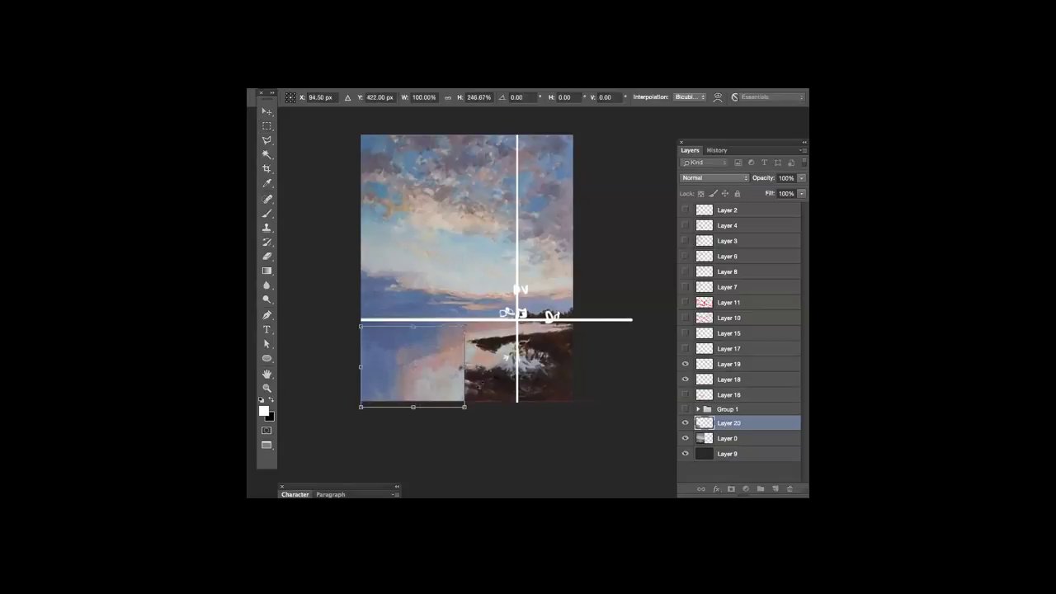
# Step: Apply the stretch and erase the copied water's hard edge so it blends into the dark grassy shore
pyautogui.moveTo(465, 365)
pyautogui.mouseDown()
pyautogui.moveTo(481, 366)
pyautogui.moveTo(475, 342)
pyautogui.moveTo(474, 399)
pyautogui.moveTo(495, 347)
pyautogui.moveTo(459, 388)
pyautogui.moveTo(475, 374)
pyautogui.moveTo(458, 376)
pyautogui.moveTo(449, 403)
pyautogui.mouseUp()
pyautogui.press('Return')
pyautogui.press('e')
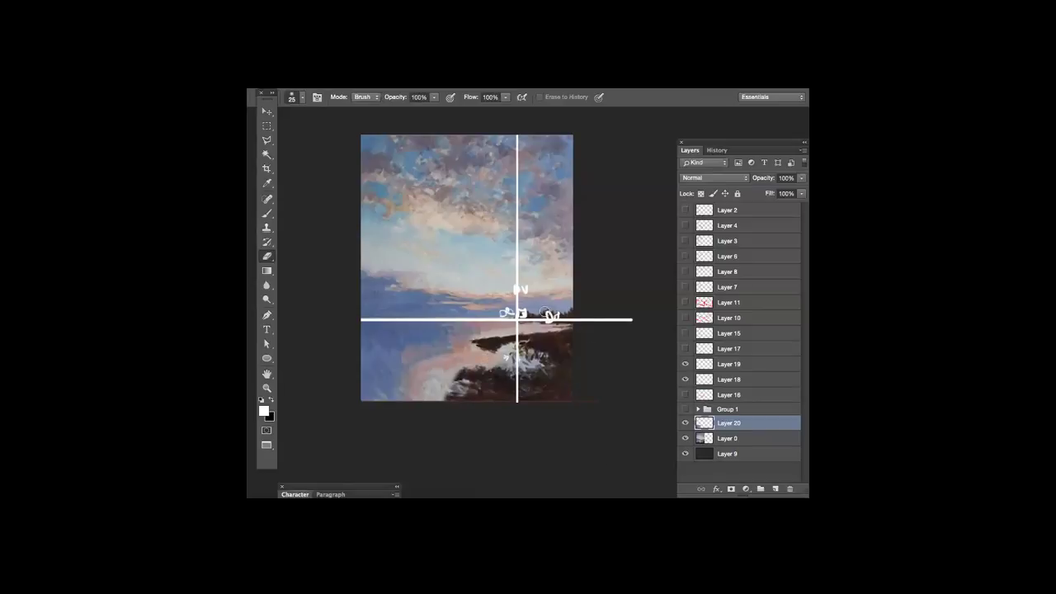
pyautogui.press('b')
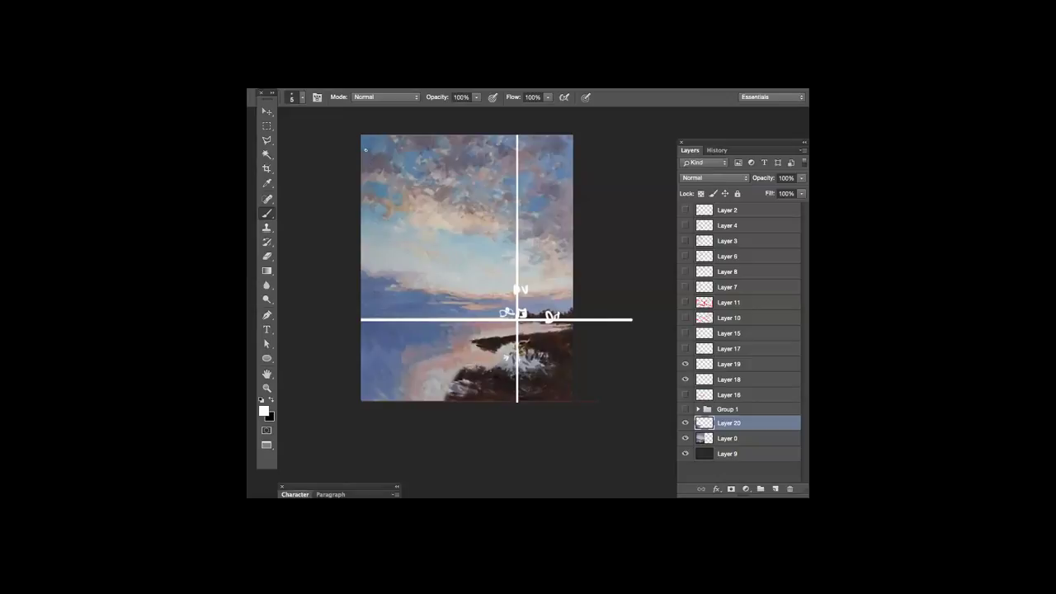
pyautogui.press('z')
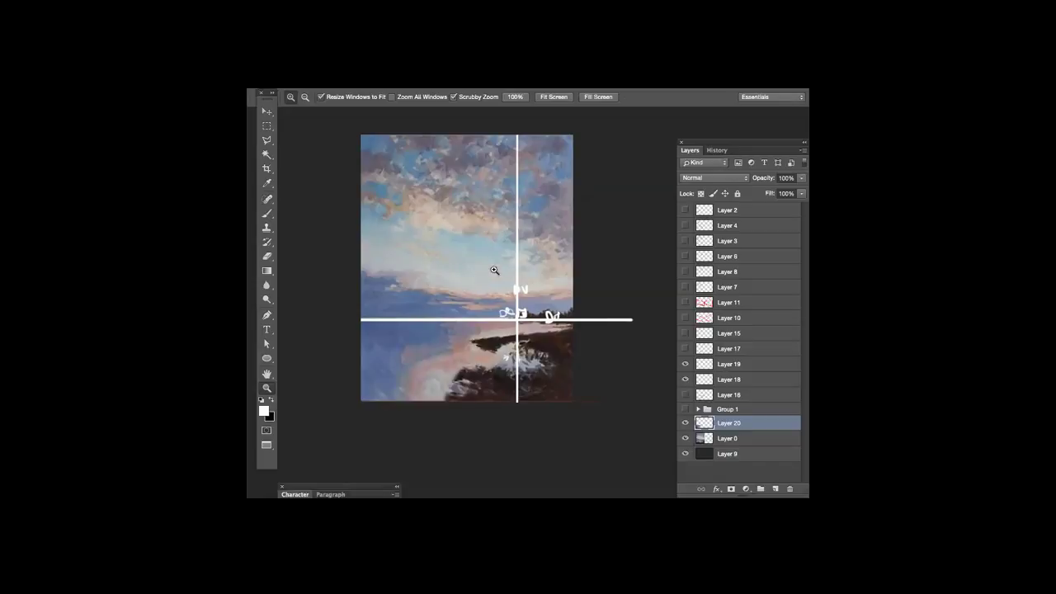
pyautogui.press('b')
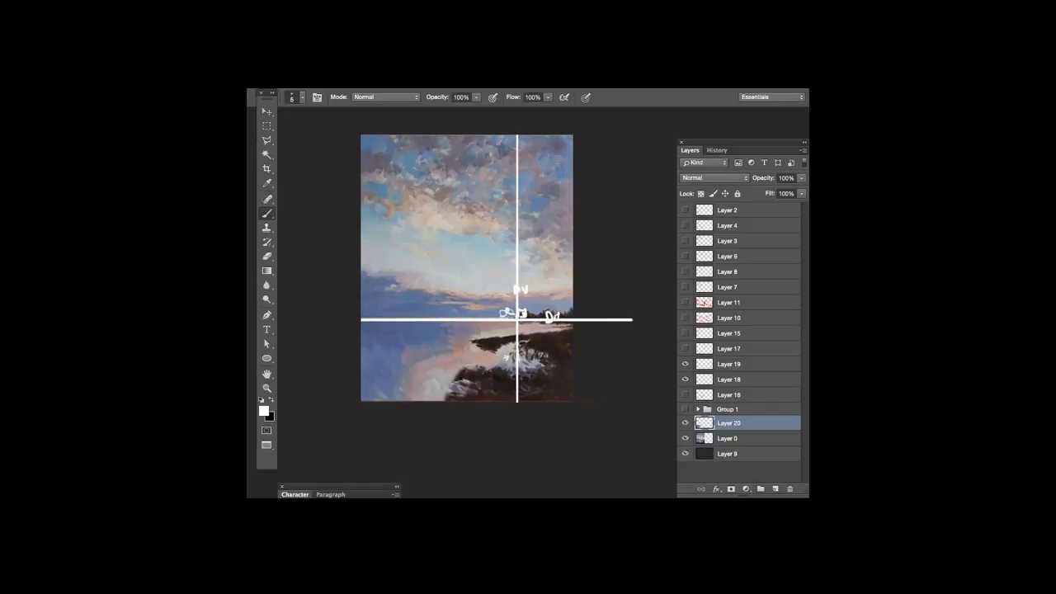
# Step: Copy the sky from Layer 0 onto a new layer, flip it horizontally, and erase the part covering the wooded point
pyautogui.click(738, 440)
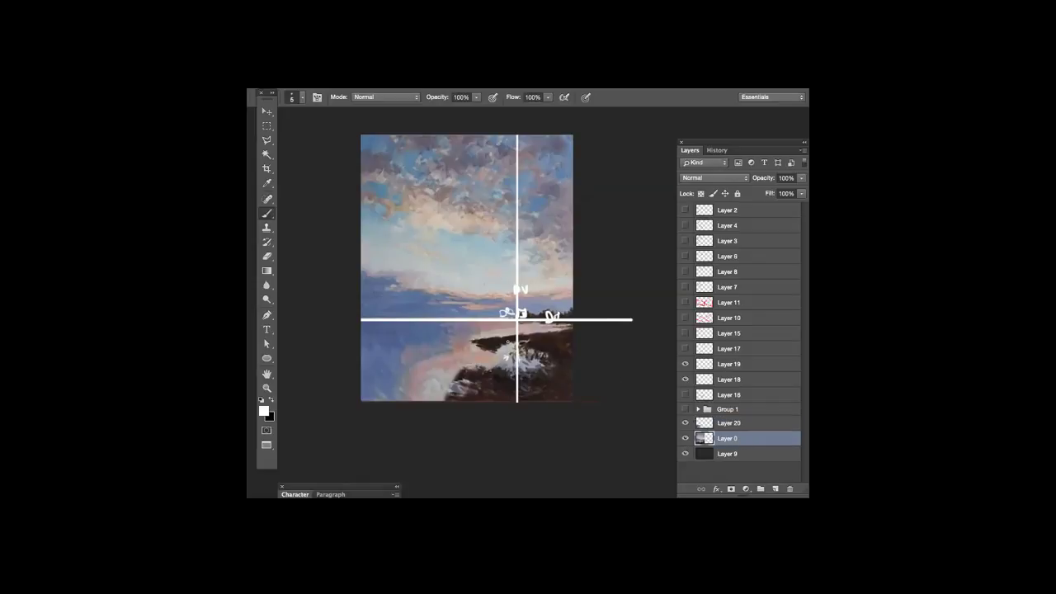
pyautogui.press('m')
pyautogui.moveTo(360, 135)
pyautogui.mouseDown()
pyautogui.moveTo(492, 285)
pyautogui.moveTo(604, 330)
pyautogui.moveTo(610, 319)
pyautogui.moveTo(483, 306)
pyautogui.mouseUp()
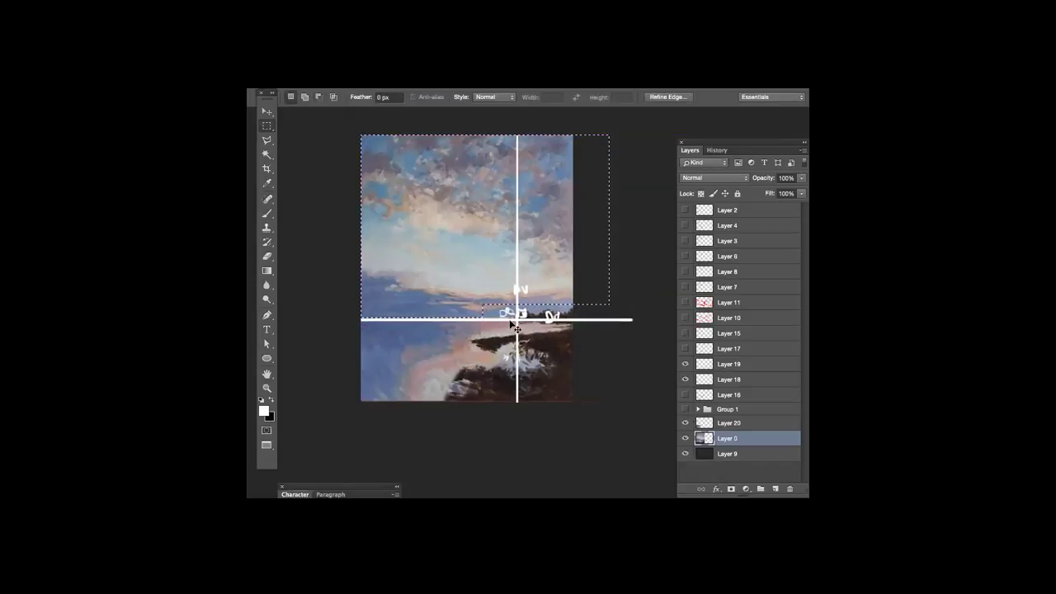
pyautogui.hotkey('ctrl', 'j')
pyautogui.click(367, 87)
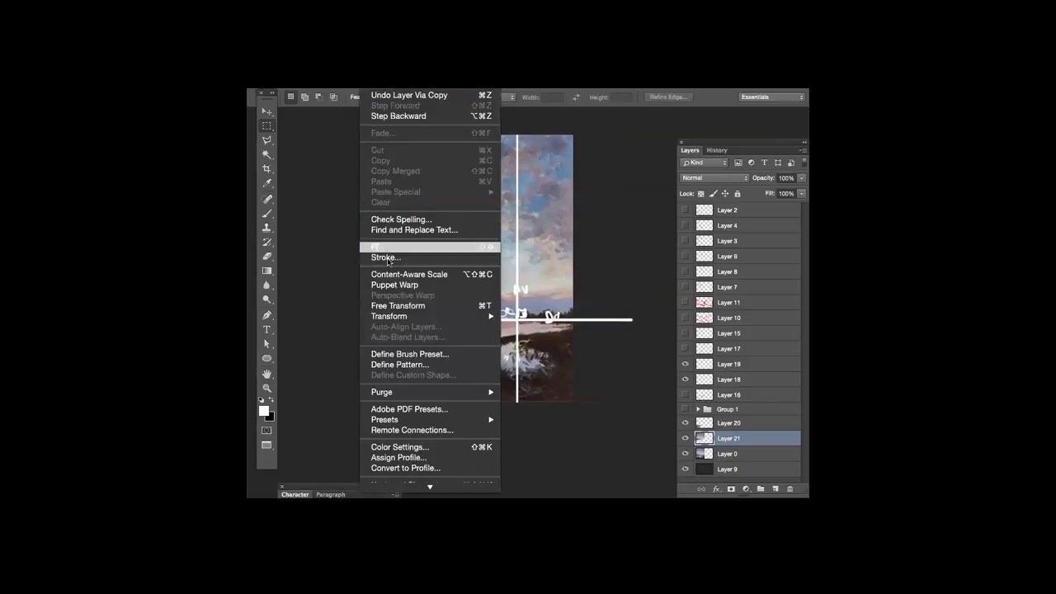
pyautogui.moveTo(384, 319)
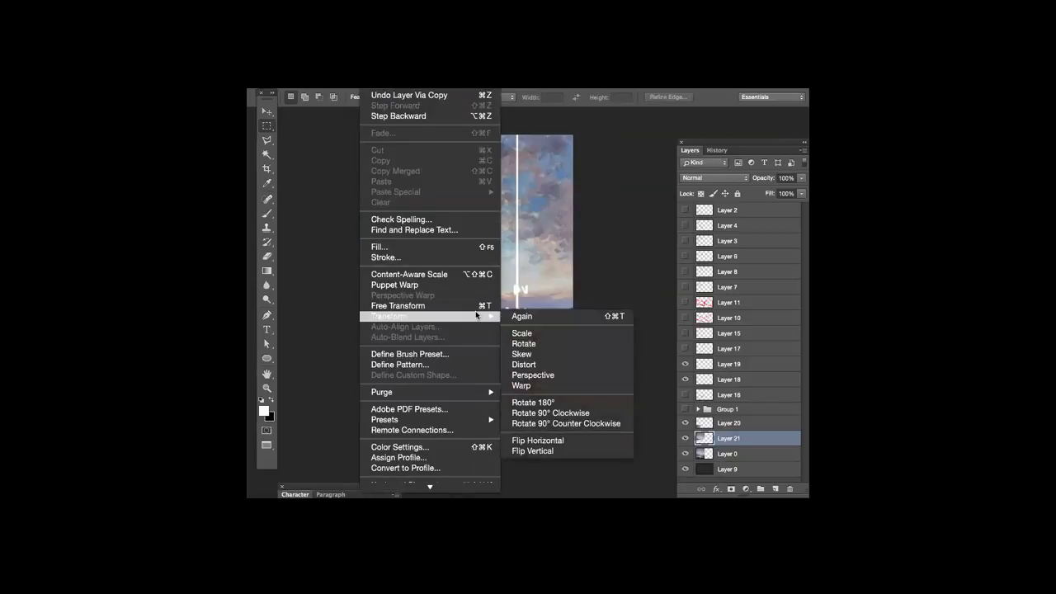
pyautogui.click(534, 441)
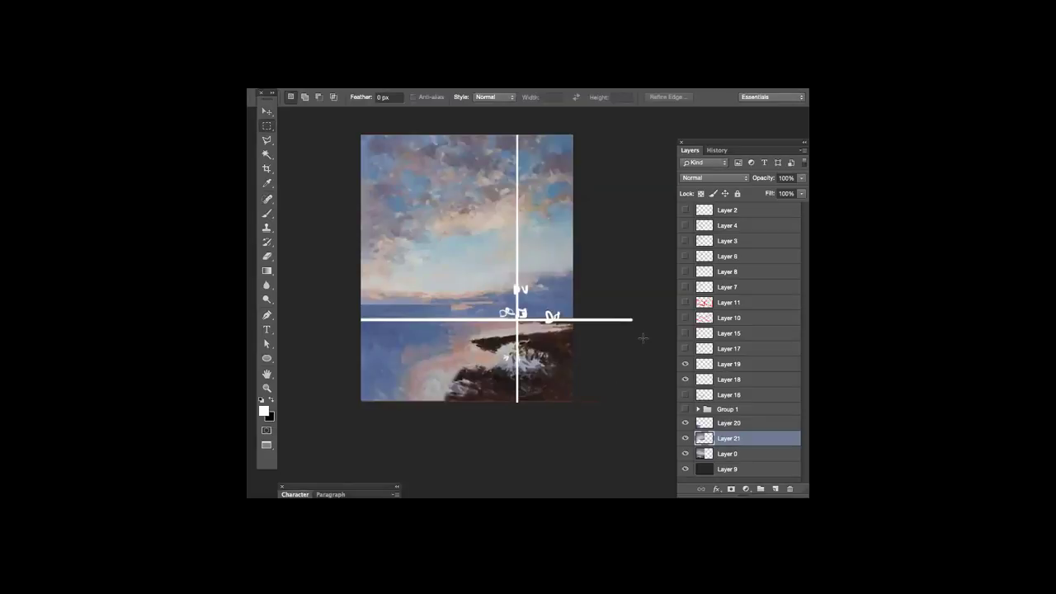
pyautogui.press('e')
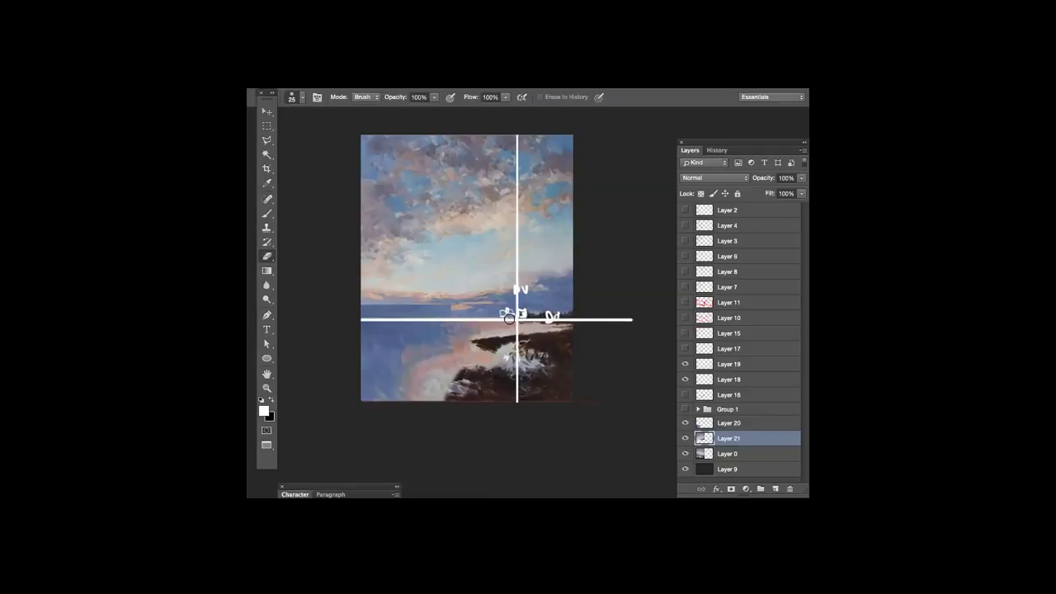
# Step: On Layer 19, draw a white diagonal rising across the sky past the painting's edge and label its lower end "DD"
pyautogui.click(684, 364)
pyautogui.click(716, 364)
pyautogui.click(684, 364)
pyautogui.click(684, 364)
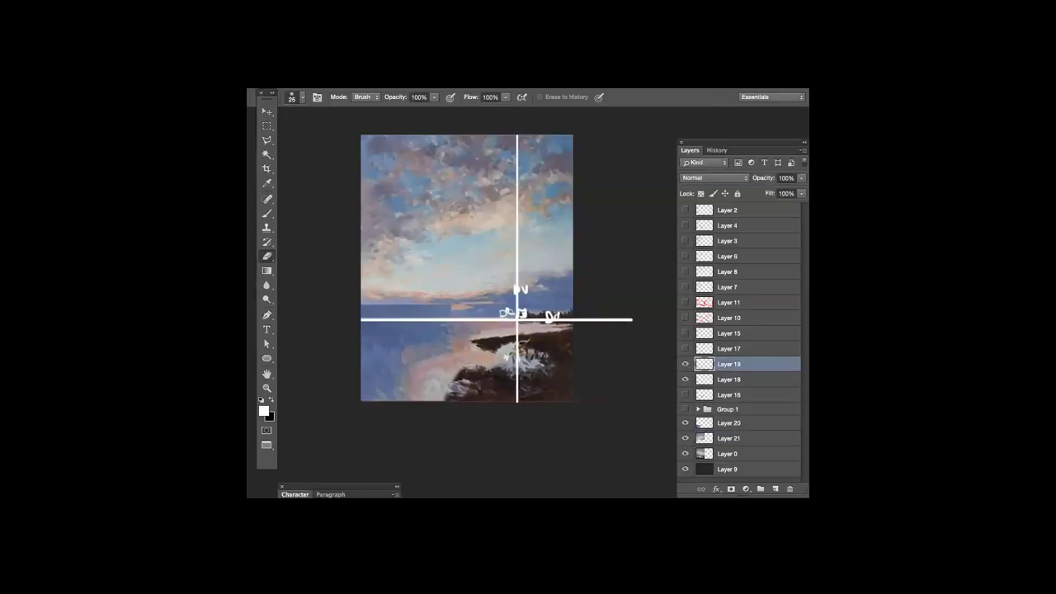
pyautogui.press('b')
pyautogui.moveTo(380, 277); pyautogui.dragTo(583, 152)
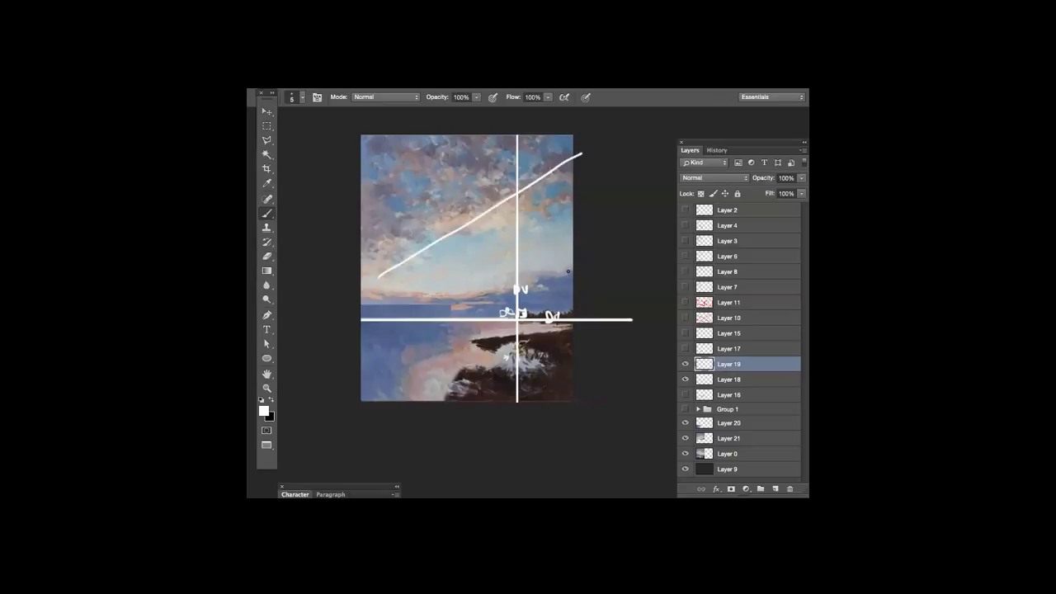
pyautogui.moveTo(372, 266); pyautogui.dragTo(384, 264)
# Step: Outline the bright sky opening with a loose white ellipse and the cloud mass above the diagonal with a circle
pyautogui.moveTo(542, 265)
pyautogui.mouseDown()
pyautogui.moveTo(452, 295)
pyautogui.moveTo(411, 267)
pyautogui.moveTo(447, 230)
pyautogui.moveTo(502, 208)
pyautogui.moveTo(515, 158)
pyautogui.moveTo(442, 188)
pyautogui.moveTo(468, 206)
pyautogui.mouseUp()
pyautogui.moveTo(549, 241)
pyautogui.mouseDown()
pyautogui.moveTo(551, 261)
pyautogui.moveTo(544, 243)
pyautogui.moveTo(541, 262)
pyautogui.mouseUp()
pyautogui.moveTo(472, 206)
pyautogui.mouseDown()
pyautogui.moveTo(456, 199)
pyautogui.moveTo(450, 163)
pyautogui.mouseUp()
pyautogui.moveTo(430, 247); pyautogui.dragTo(418, 282)
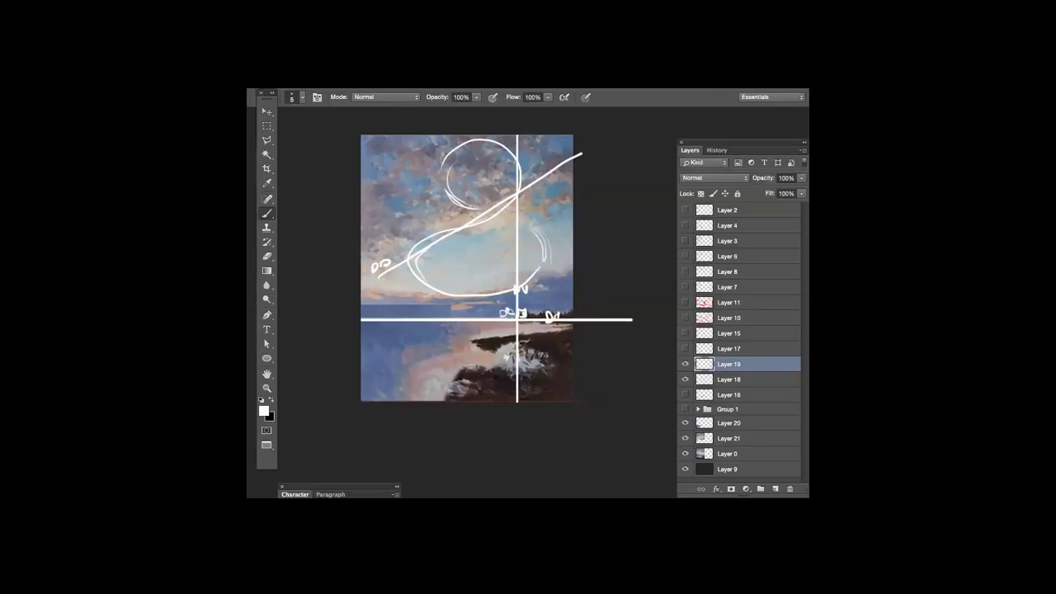
# Step: Add short white arcs echoing the circle and ellipse on both sides, and a curved stroke along the low clouds
pyautogui.moveTo(440, 155)
pyautogui.mouseDown()
pyautogui.moveTo(435, 183)
pyautogui.moveTo(429, 175)
pyautogui.mouseUp()
pyautogui.moveTo(522, 148)
pyautogui.mouseDown()
pyautogui.moveTo(524, 168)
pyautogui.moveTo(543, 156)
pyautogui.mouseUp()
pyautogui.moveTo(417, 183); pyautogui.dragTo(422, 193)
pyautogui.moveTo(396, 201); pyautogui.dragTo(403, 217)
pyautogui.moveTo(389, 194)
pyautogui.mouseDown()
pyautogui.moveTo(396, 210)
pyautogui.moveTo(436, 210)
pyautogui.mouseUp()
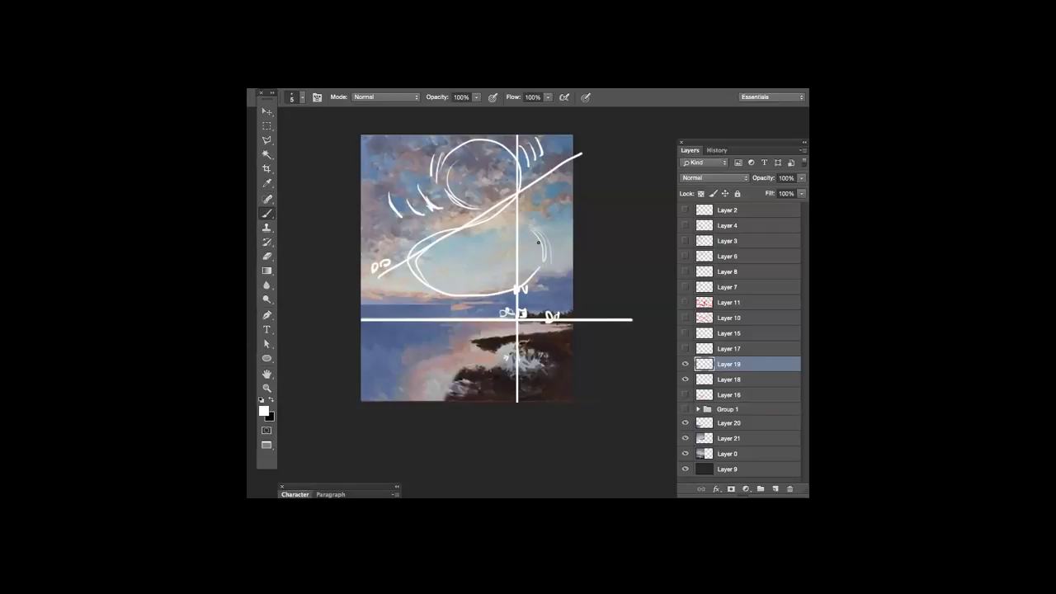
pyautogui.moveTo(539, 270); pyautogui.dragTo(582, 269)
pyautogui.hotkey('ctrl', 'z')
pyautogui.moveTo(548, 273)
pyautogui.mouseDown()
pyautogui.moveTo(544, 286)
pyautogui.moveTo(562, 283)
pyautogui.mouseUp()
pyautogui.moveTo(356, 290); pyautogui.dragTo(431, 281)
pyautogui.hotkey('ctrl', 'z')
pyautogui.moveTo(409, 286)
pyautogui.mouseDown()
pyautogui.moveTo(362, 266)
pyautogui.moveTo(434, 295)
pyautogui.mouseUp()
# Step: Thicken the diagonal and horizon lines, label the upper circle "DA", and circle the vertical line's crossings with both
pyautogui.moveTo(437, 238)
pyautogui.mouseDown()
pyautogui.moveTo(417, 256)
pyautogui.moveTo(565, 153)
pyautogui.mouseUp()
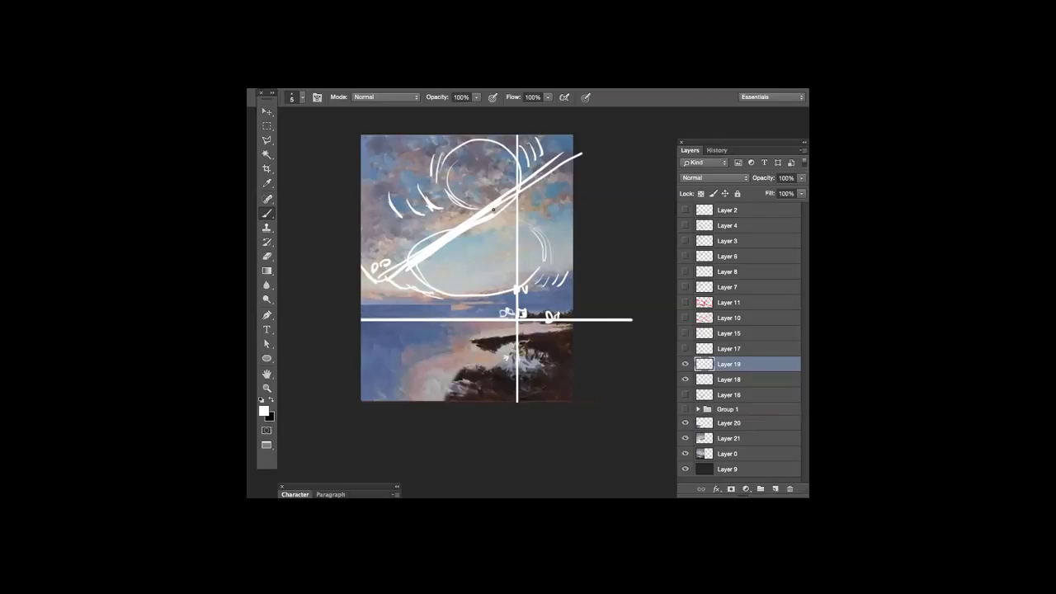
pyautogui.moveTo(426, 141)
pyautogui.mouseDown()
pyautogui.moveTo(430, 150)
pyautogui.moveTo(459, 146)
pyautogui.mouseUp()
pyautogui.moveTo(500, 307); pyautogui.dragTo(528, 303)
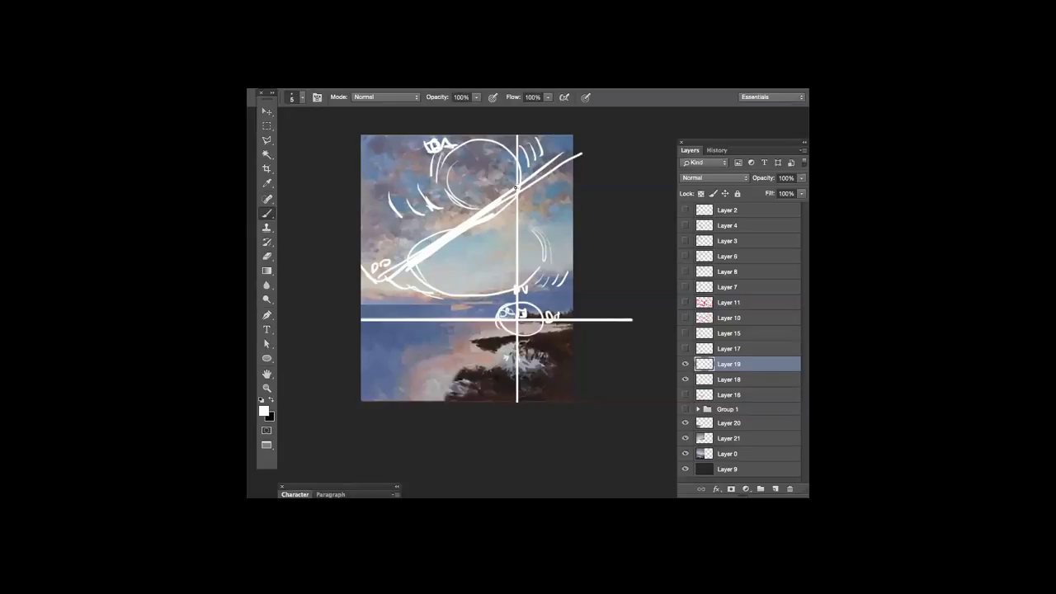
pyautogui.moveTo(515, 192)
pyautogui.mouseDown()
pyautogui.moveTo(496, 207)
pyautogui.moveTo(518, 179)
pyautogui.mouseUp()
pyautogui.moveTo(357, 319); pyautogui.dragTo(515, 321)
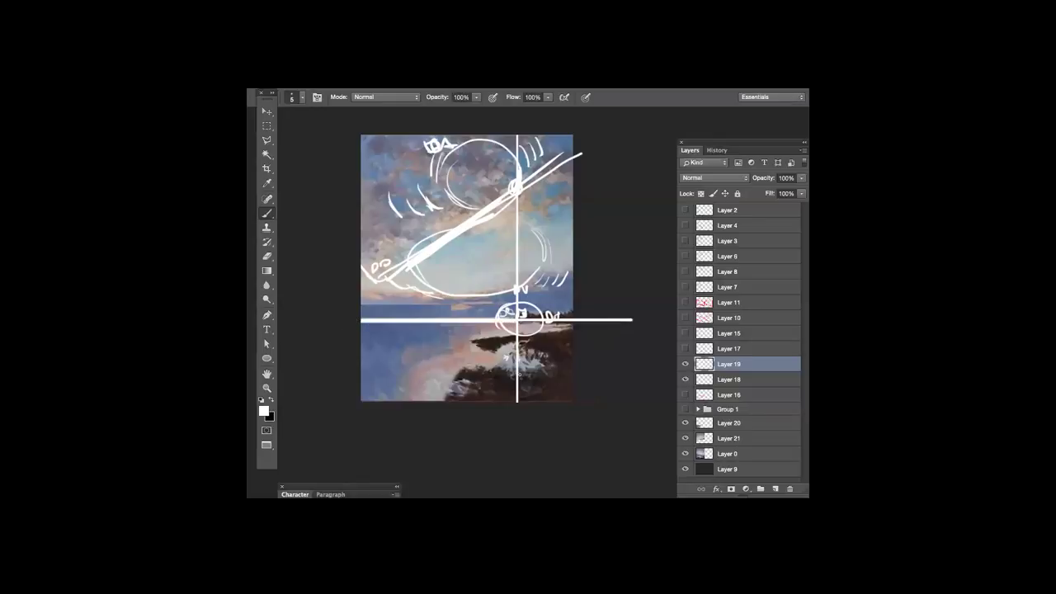
# Step: Trace white lines from the lower vertical along the shoreline, extend the diagonal down to the horizon, and add strokes beyond the painting's edge
pyautogui.moveTo(576, 330)
pyautogui.mouseDown()
pyautogui.moveTo(520, 352)
pyautogui.moveTo(517, 404)
pyautogui.mouseUp()
pyautogui.moveTo(520, 353); pyautogui.dragTo(595, 321)
pyautogui.moveTo(459, 219)
pyautogui.mouseDown()
pyautogui.moveTo(399, 257)
pyautogui.moveTo(418, 284)
pyautogui.moveTo(495, 203)
pyautogui.moveTo(572, 166)
pyautogui.moveTo(602, 272)
pyautogui.mouseUp()
pyautogui.moveTo(413, 268)
pyautogui.mouseDown()
pyautogui.moveTo(354, 317)
pyautogui.moveTo(541, 319)
pyautogui.mouseUp()
pyautogui.moveTo(591, 282); pyautogui.dragTo(585, 335)
pyautogui.moveTo(360, 163); pyautogui.dragTo(372, 156)
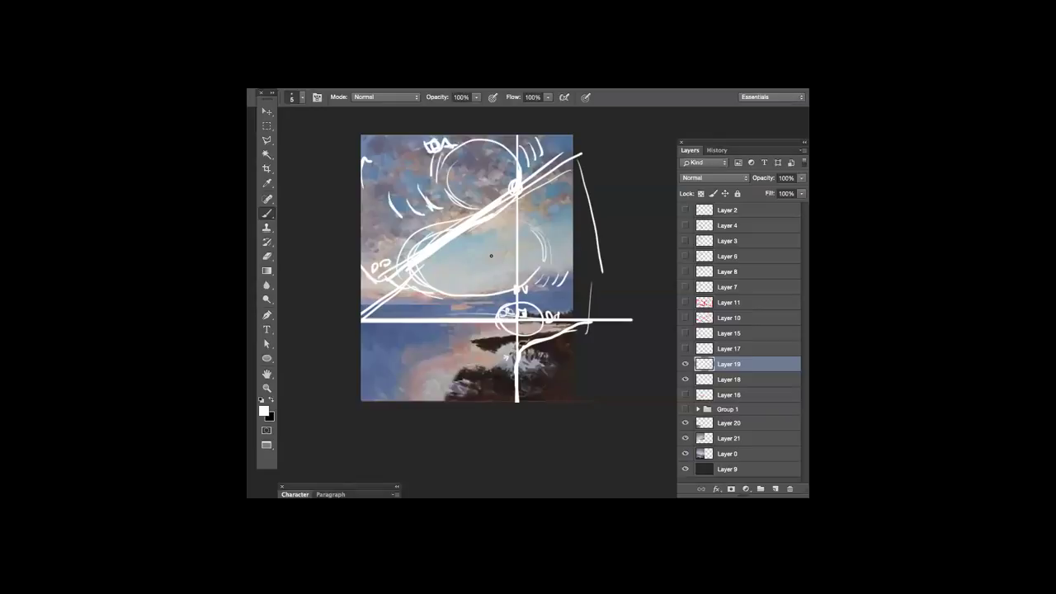
# Step: Hide Layer 19, add a new layer above it, and paint a small white mark at the wooded point's tip
pyautogui.click(685, 364)
pyautogui.click(685, 379)
pyautogui.click(685, 395)
pyautogui.click(687, 380)
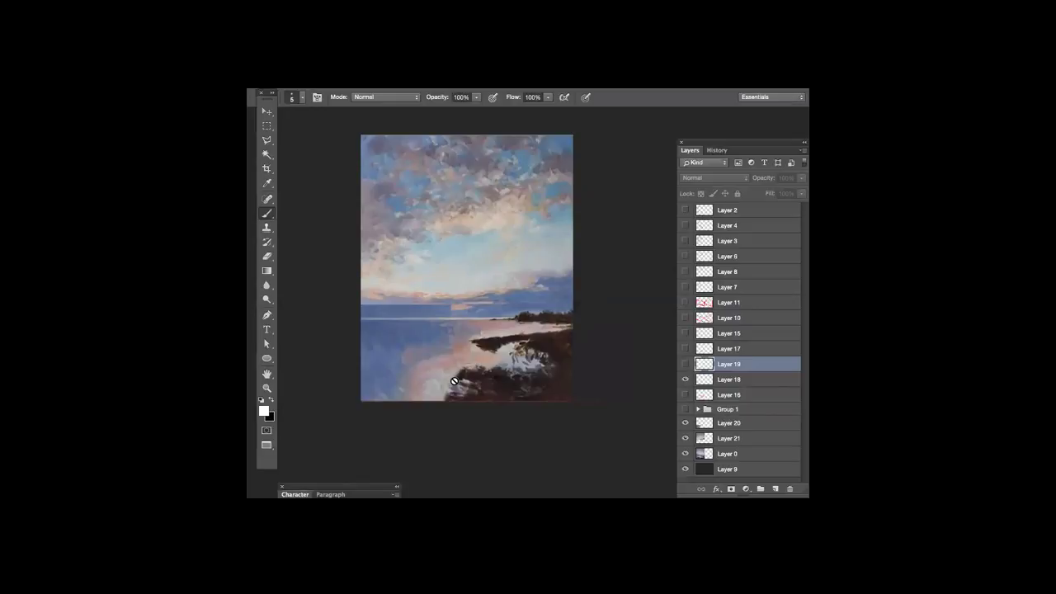
pyautogui.click(685, 395)
pyautogui.click(775, 489)
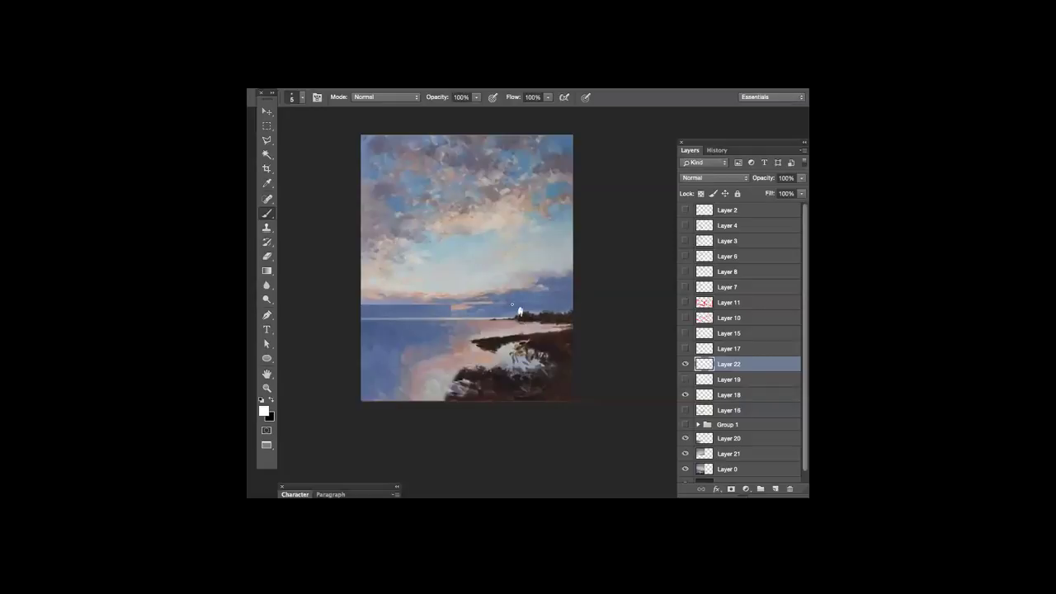
# Step: Paint white horizontal streaks and a short vertical through the mark, with an arrow leading up to it from the painting's bottom edge
pyautogui.moveTo(509, 311); pyautogui.dragTo(390, 312)
pyautogui.moveTo(512, 309); pyautogui.dragTo(388, 308)
pyautogui.moveTo(470, 310); pyautogui.dragTo(507, 308)
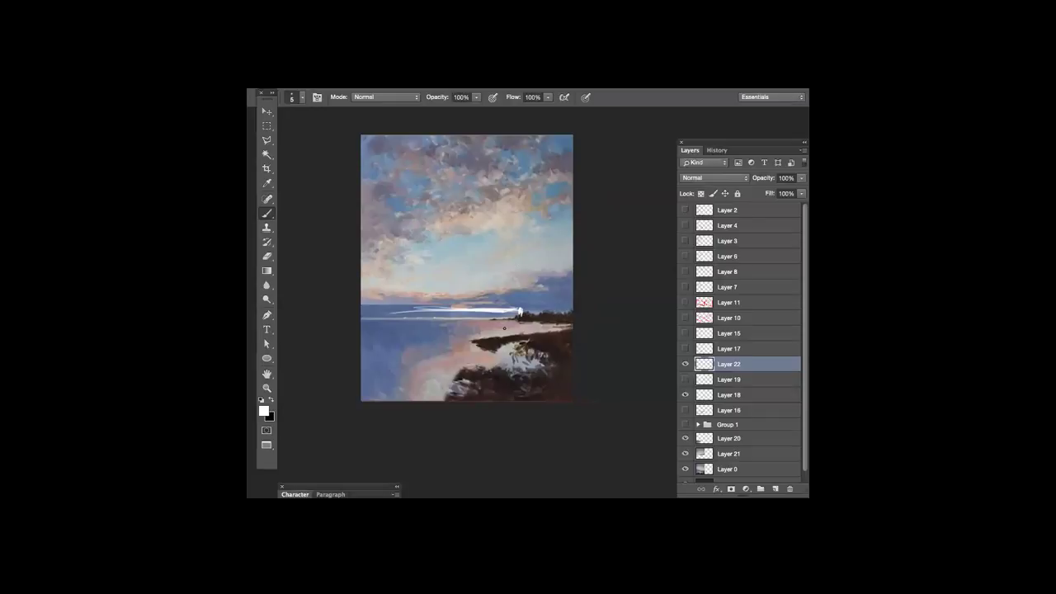
pyautogui.moveTo(520, 275); pyautogui.dragTo(521, 350)
pyautogui.moveTo(522, 310); pyautogui.dragTo(552, 307)
pyautogui.moveTo(501, 324); pyautogui.dragTo(395, 402)
# Step: Try white curves sweeping from the clouds and a short diagonal through the focal mark, and undo them
pyautogui.moveTo(496, 321)
pyautogui.mouseDown()
pyautogui.moveTo(505, 327)
pyautogui.moveTo(553, 280)
pyautogui.mouseUp()
pyautogui.moveTo(394, 208)
pyautogui.mouseDown()
pyautogui.moveTo(427, 167)
pyautogui.moveTo(513, 244)
pyautogui.moveTo(540, 311)
pyautogui.mouseUp()
pyautogui.moveTo(365, 213)
pyautogui.mouseDown()
pyautogui.moveTo(455, 195)
pyautogui.moveTo(490, 286)
pyautogui.moveTo(519, 310)
pyautogui.mouseUp()
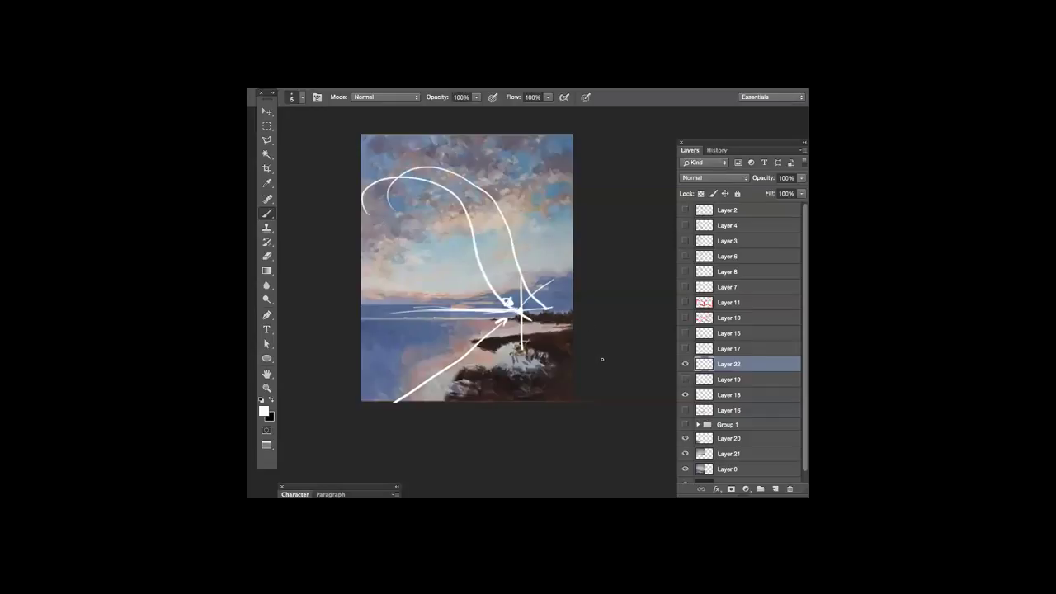
pyautogui.hotkey('ctrl', 'alt', 'z')
pyautogui.hotkey('ctrl', 'alt', 'z')
pyautogui.hotkey('ctrl', 'alt', 'z')
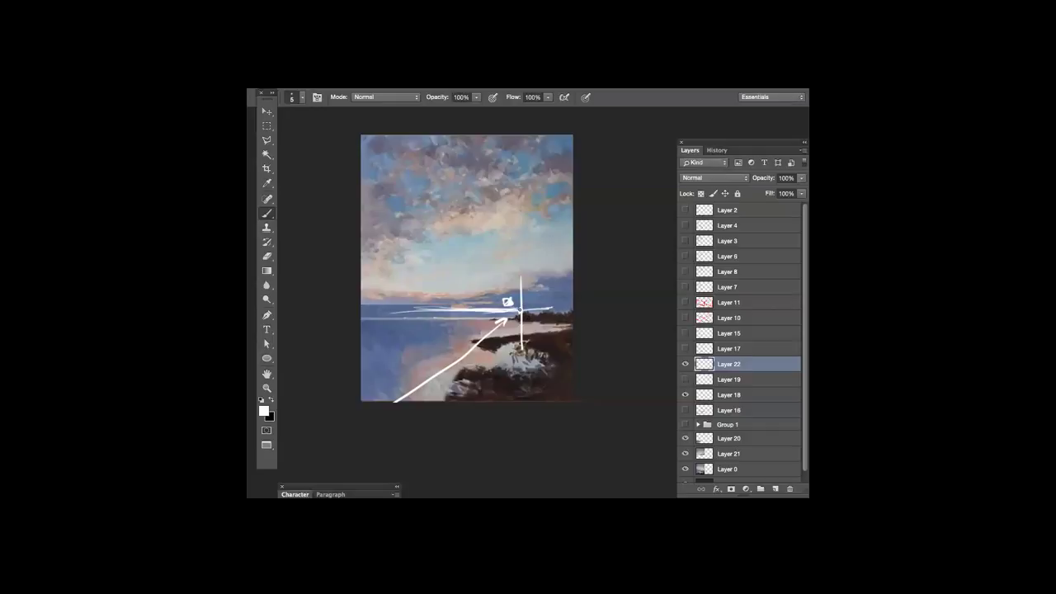
# Step: Draw a white arc around the focal mark and scatter short slanted strokes through the clouds above it
pyautogui.moveTo(538, 307)
pyautogui.mouseDown()
pyautogui.moveTo(528, 277)
pyautogui.moveTo(541, 306)
pyautogui.mouseUp()
pyautogui.moveTo(490, 278)
pyautogui.mouseDown()
pyautogui.moveTo(510, 228)
pyautogui.moveTo(498, 209)
pyautogui.moveTo(470, 218)
pyautogui.moveTo(487, 212)
pyautogui.moveTo(489, 223)
pyautogui.moveTo(508, 224)
pyautogui.mouseUp()
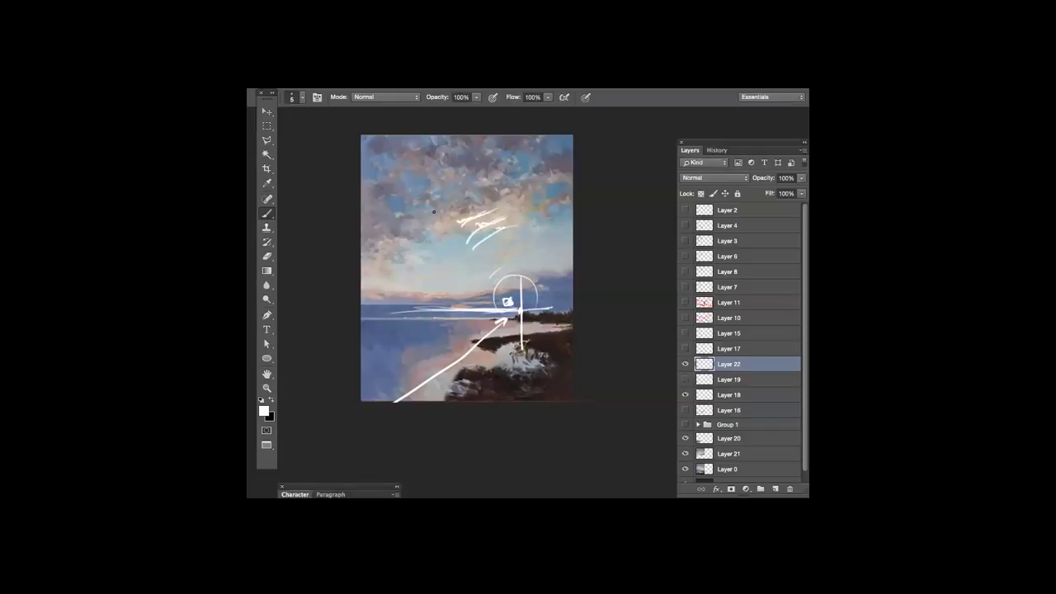
pyautogui.moveTo(425, 216); pyautogui.dragTo(445, 206)
pyautogui.moveTo(449, 174); pyautogui.dragTo(468, 162)
# Step: Draw a thick white line along the horizon, loops around the wooded point, and a wavy line along the low clouds
pyautogui.moveTo(518, 308); pyautogui.dragTo(362, 311)
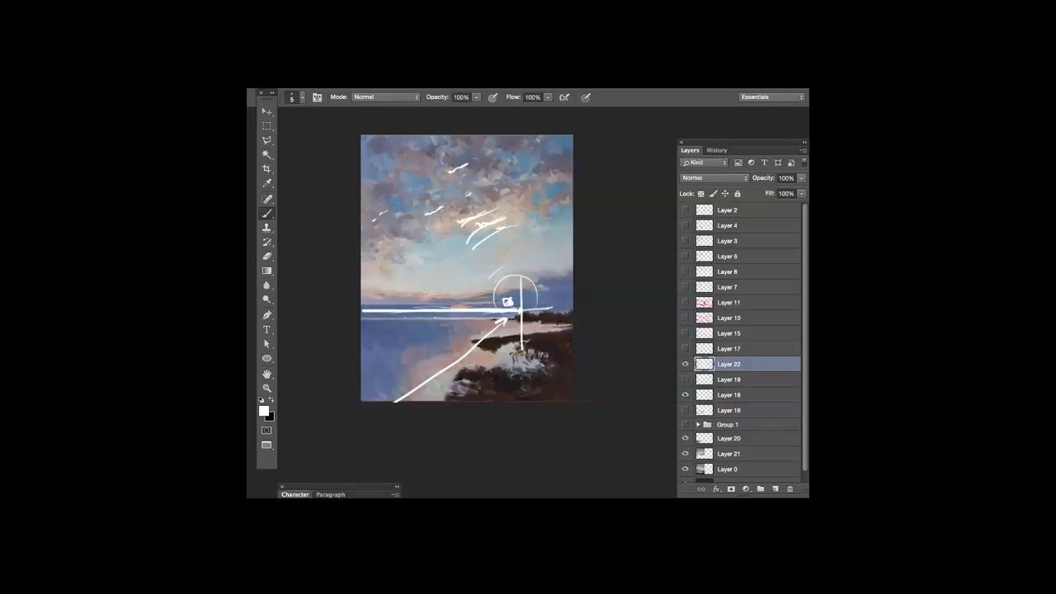
pyautogui.moveTo(544, 312)
pyautogui.mouseDown()
pyautogui.moveTo(534, 320)
pyautogui.moveTo(546, 317)
pyautogui.mouseUp()
pyautogui.moveTo(369, 305); pyautogui.dragTo(438, 309)
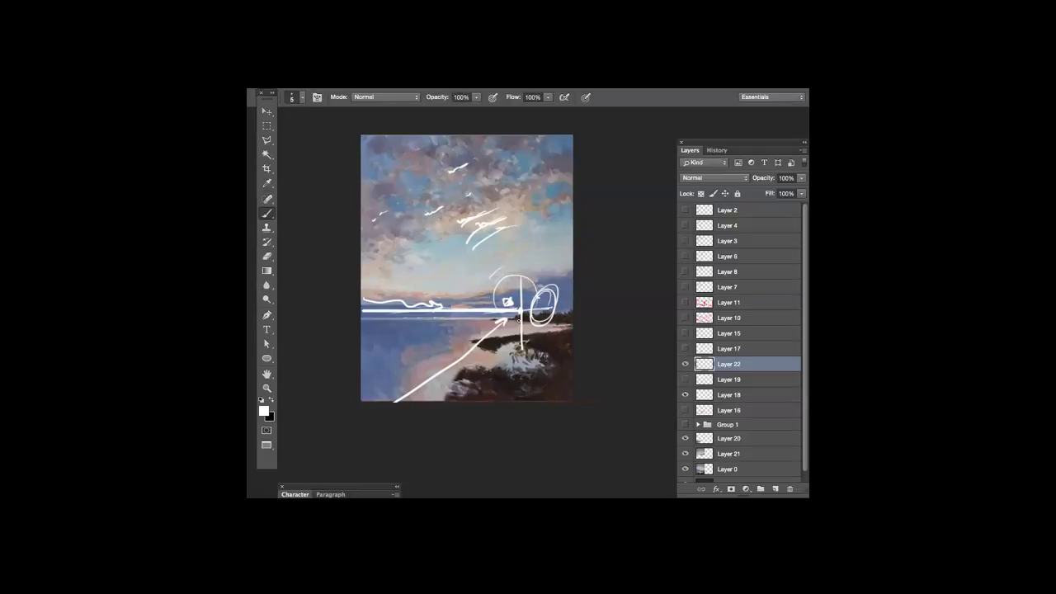
# Step: Erase the wavy cloud line and the horizon line, and restore the horizon line by undoing
pyautogui.press('e')
pyautogui.moveTo(366, 299)
pyautogui.mouseDown()
pyautogui.moveTo(426, 309)
pyautogui.moveTo(358, 310)
pyautogui.moveTo(512, 310)
pyautogui.mouseUp()
pyautogui.press('b')
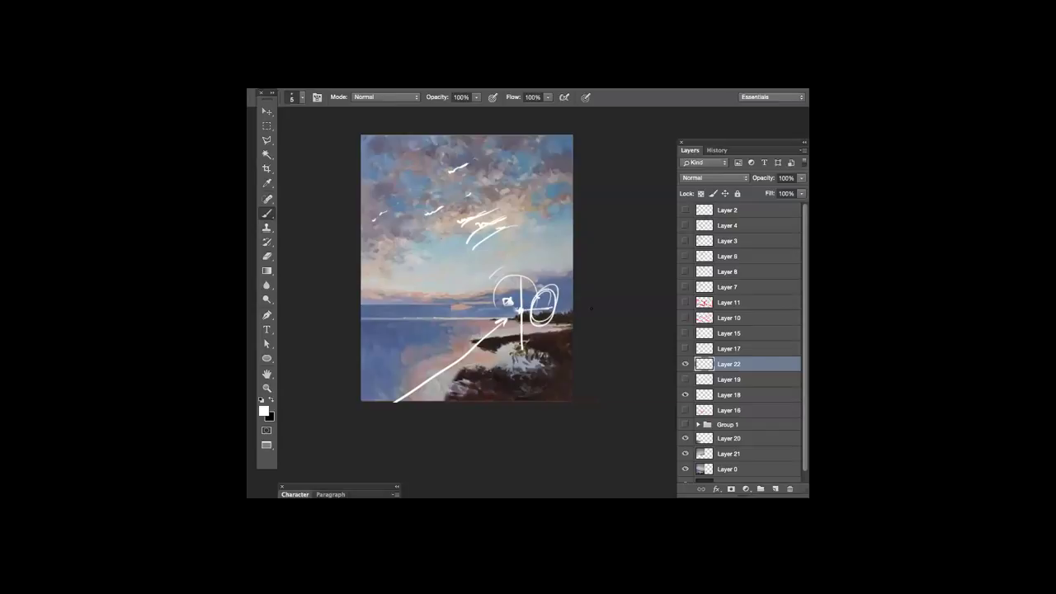
pyautogui.hotkey('ctrl', 'z')
pyautogui.hotkey('ctrl', 'z')
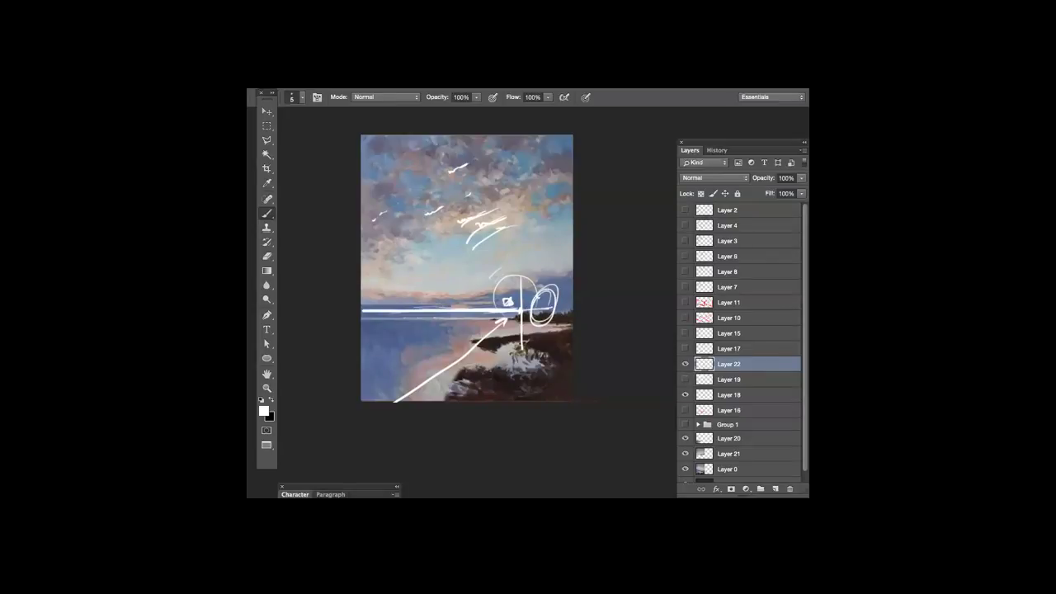
# Step: Flip the annotations on Layer 22 horizontally
pyautogui.click(375, 83)
pyautogui.moveTo(391, 318)
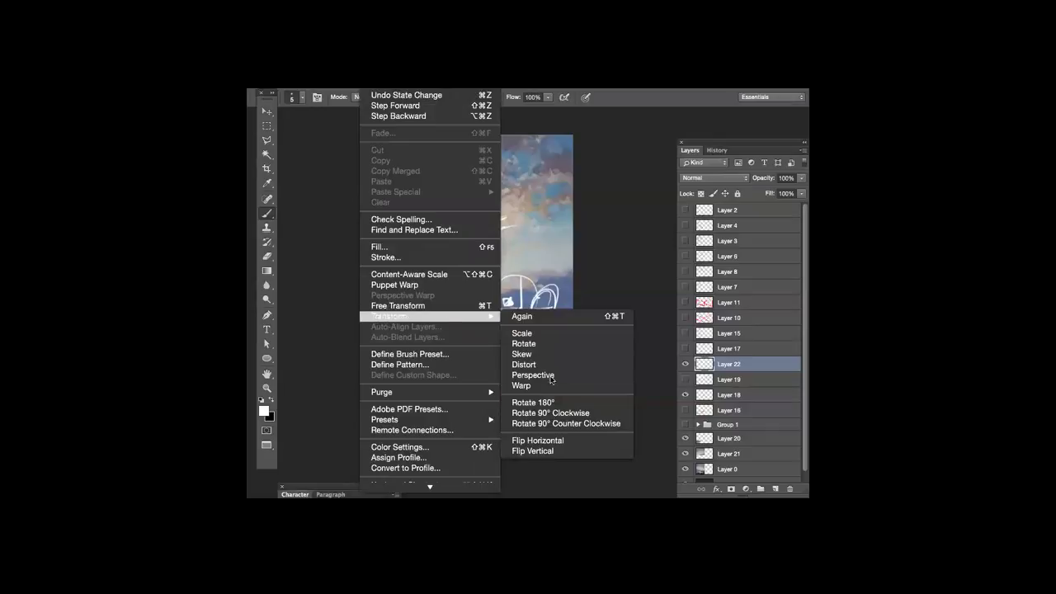
pyautogui.click(537, 441)
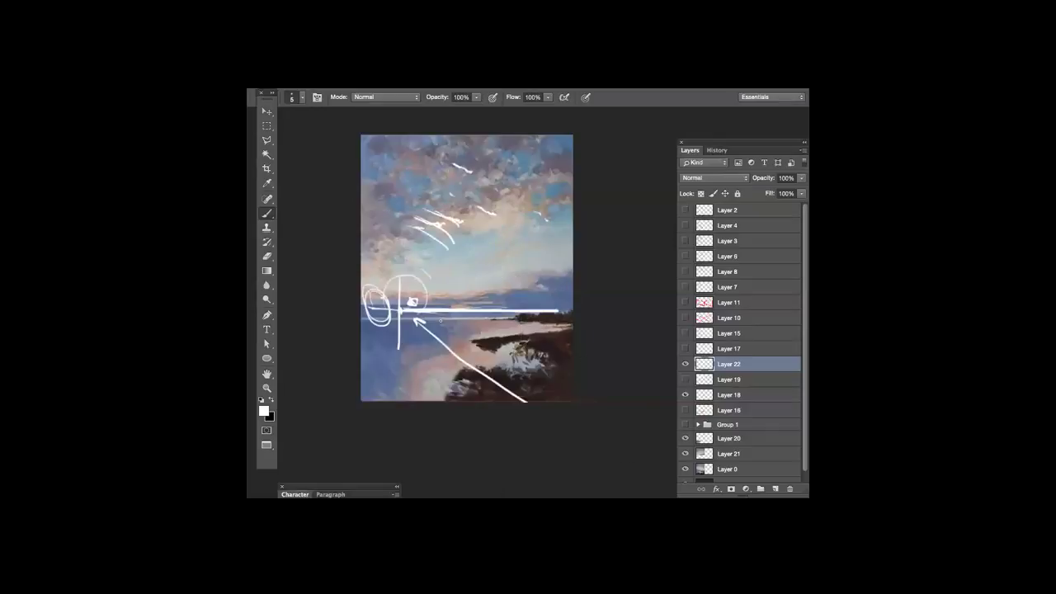
pyautogui.press('v')
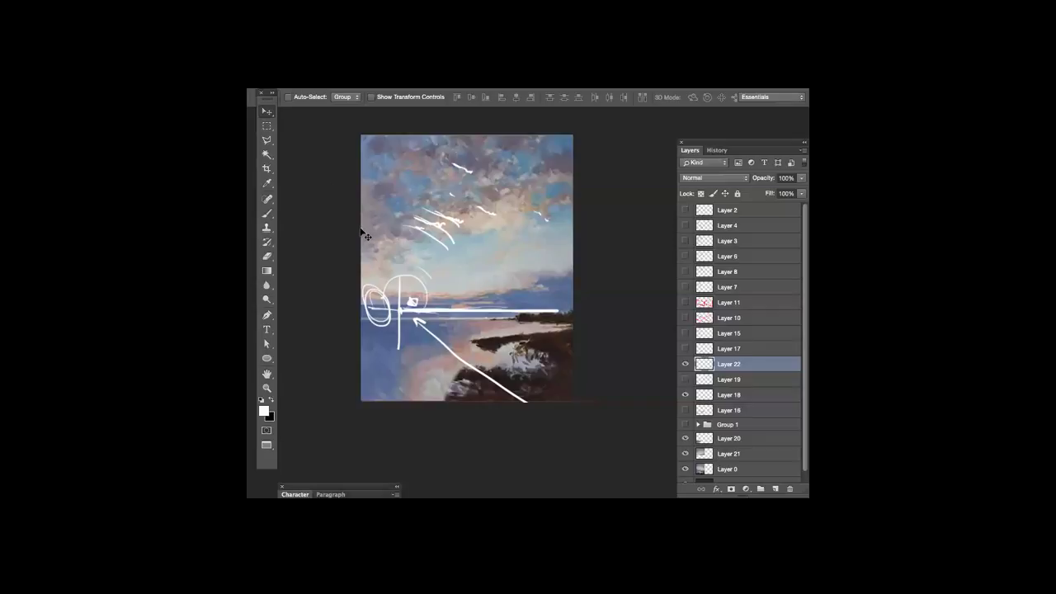
pyautogui.press('b')
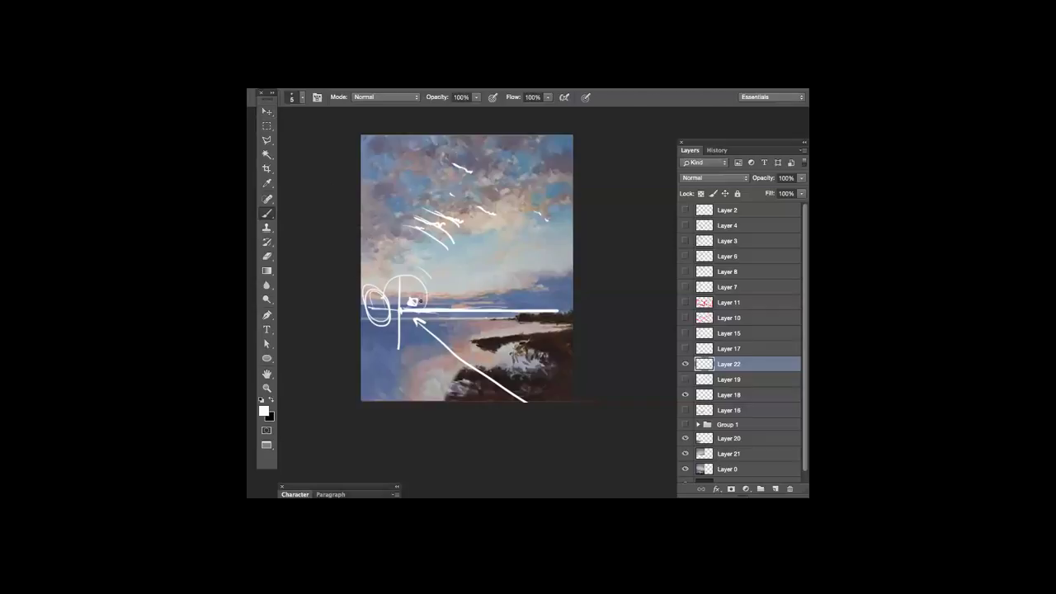
# Step: Undo the wavy arrow drawn above the horizon and the horizontal flip of the annotations
pyautogui.moveTo(412, 302)
pyautogui.mouseDown()
pyautogui.moveTo(384, 313)
pyautogui.moveTo(444, 296)
pyautogui.moveTo(544, 302)
pyautogui.mouseUp()
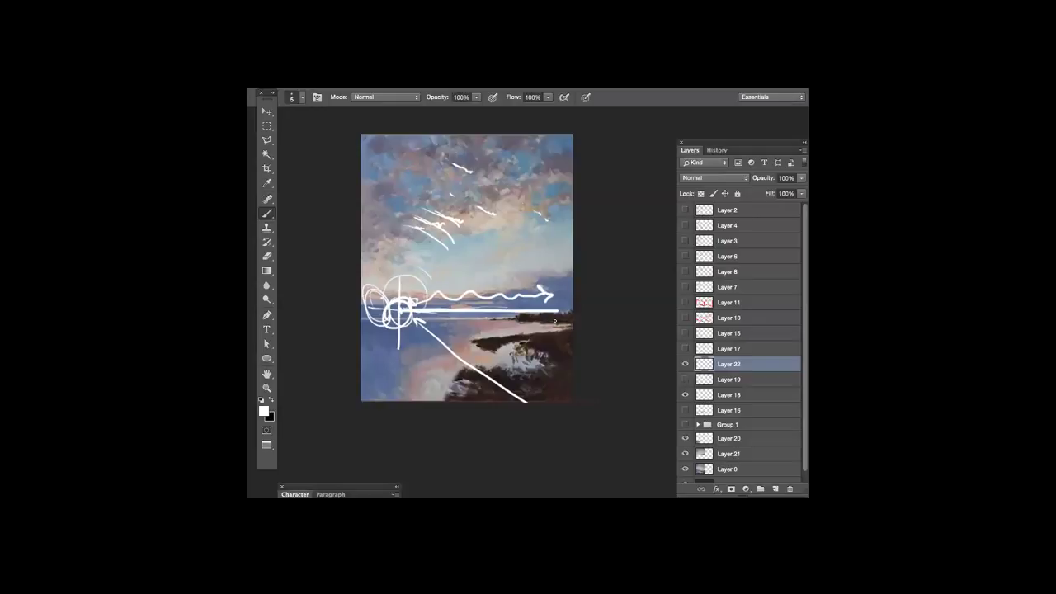
pyautogui.hotkey('ctrl', 'z')
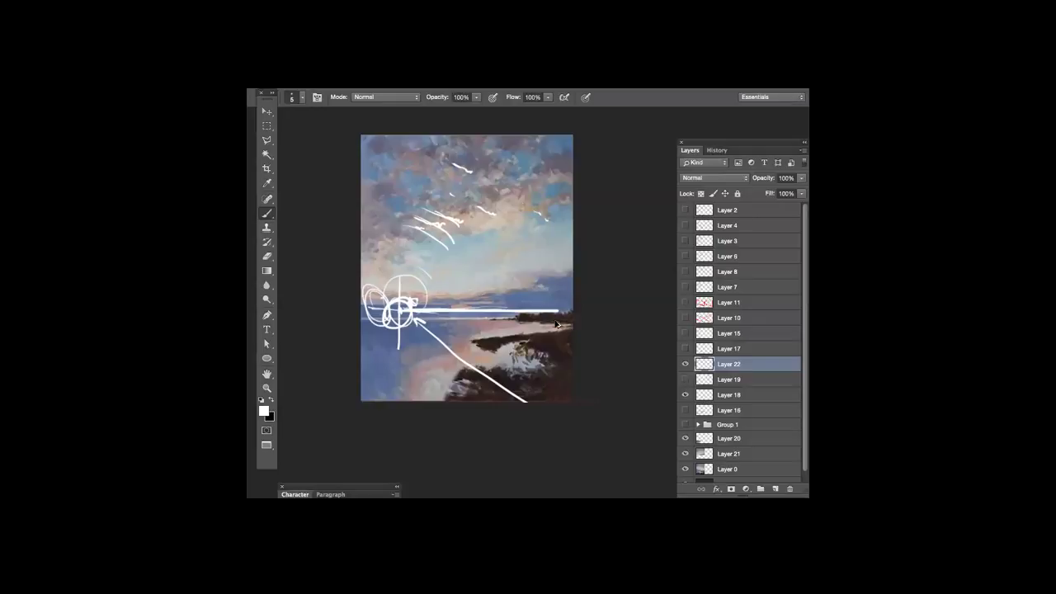
pyautogui.hotkey('ctrl', 'alt', 'z')
# Step: Draw white wavy lines through the upper clouds, the low cloud bank and the water, all leading toward the focal mark
pyautogui.moveTo(373, 159)
pyautogui.mouseDown()
pyautogui.moveTo(373, 198)
pyautogui.moveTo(449, 245)
pyautogui.moveTo(484, 273)
pyautogui.mouseUp()
pyautogui.moveTo(373, 266)
pyautogui.mouseDown()
pyautogui.moveTo(398, 284)
pyautogui.moveTo(465, 296)
pyautogui.mouseUp()
pyautogui.moveTo(382, 379); pyautogui.dragTo(470, 334)
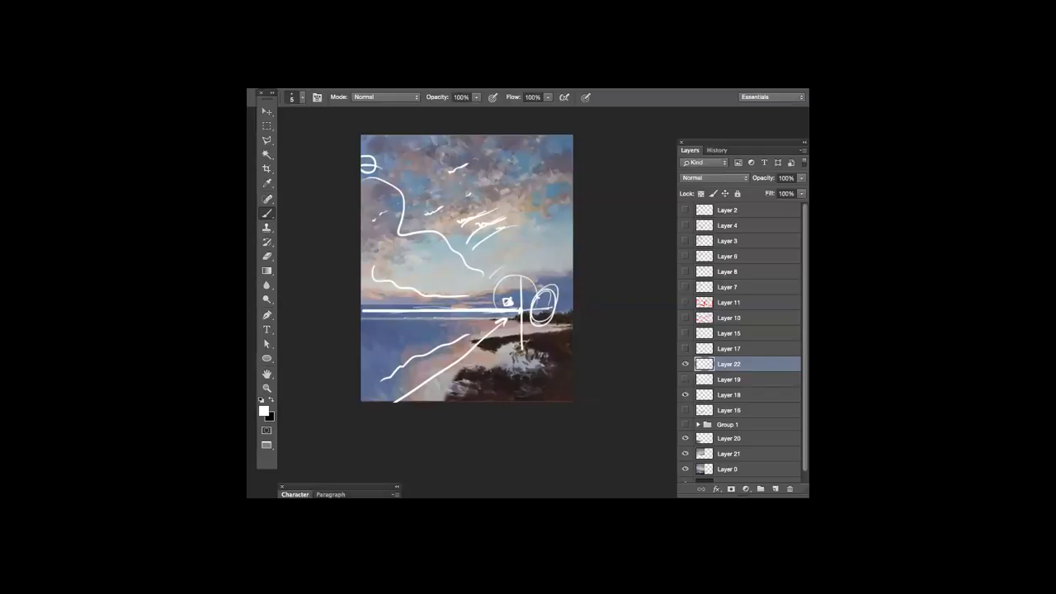
# Step: Draw straight arrows converging on the focal mark from the upper sky corner, the horizon's far edge and the lower water
pyautogui.moveTo(378, 136)
pyautogui.mouseDown()
pyautogui.moveTo(369, 163)
pyautogui.moveTo(401, 182)
pyautogui.moveTo(505, 299)
pyautogui.moveTo(505, 288)
pyautogui.mouseUp()
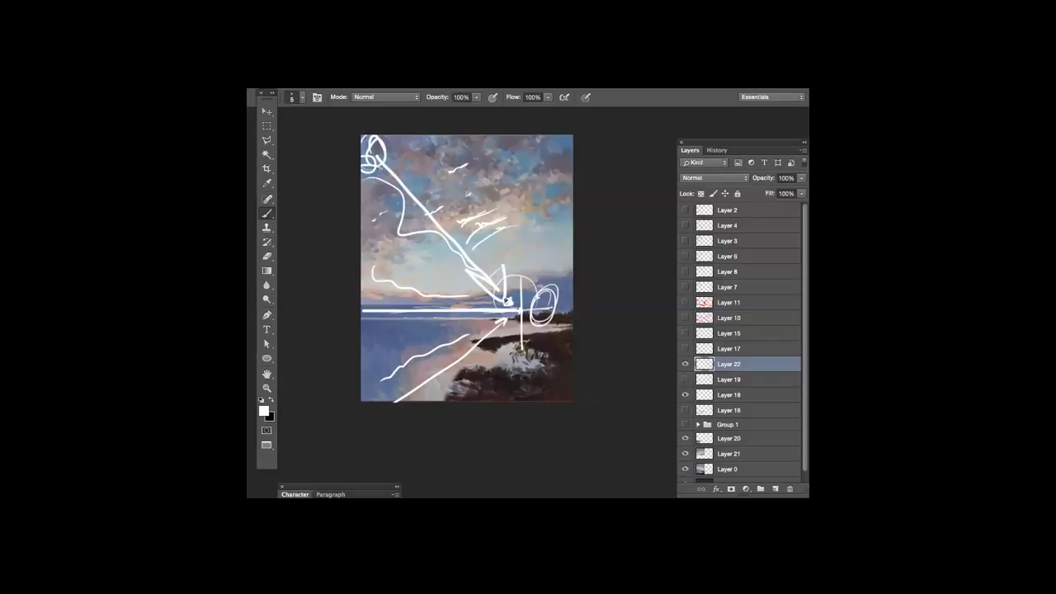
pyautogui.moveTo(366, 309)
pyautogui.mouseDown()
pyautogui.moveTo(368, 301)
pyautogui.moveTo(371, 322)
pyautogui.moveTo(493, 320)
pyautogui.mouseUp()
pyautogui.moveTo(413, 381)
pyautogui.mouseDown()
pyautogui.moveTo(401, 410)
pyautogui.moveTo(479, 329)
pyautogui.moveTo(513, 363)
pyautogui.moveTo(532, 325)
pyautogui.moveTo(508, 301)
pyautogui.moveTo(521, 299)
pyautogui.moveTo(508, 301)
pyautogui.moveTo(525, 329)
pyautogui.mouseUp()
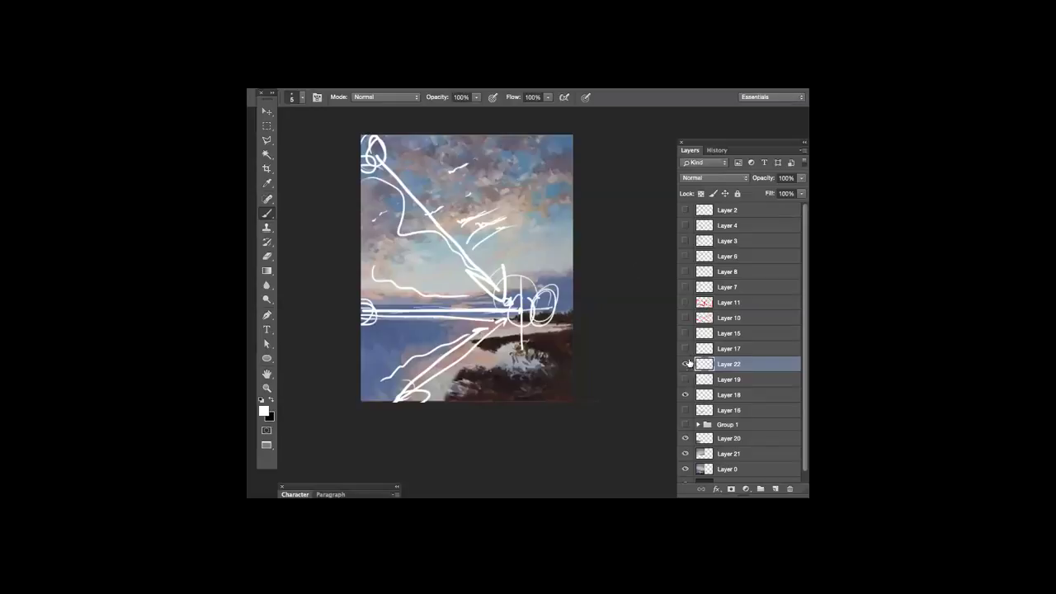
# Step: Hide Layer 22 and, on a new layer, draw a plus sign in the upper sky and a circle in the foreground
pyautogui.click(685, 365)
pyautogui.click(684, 395)
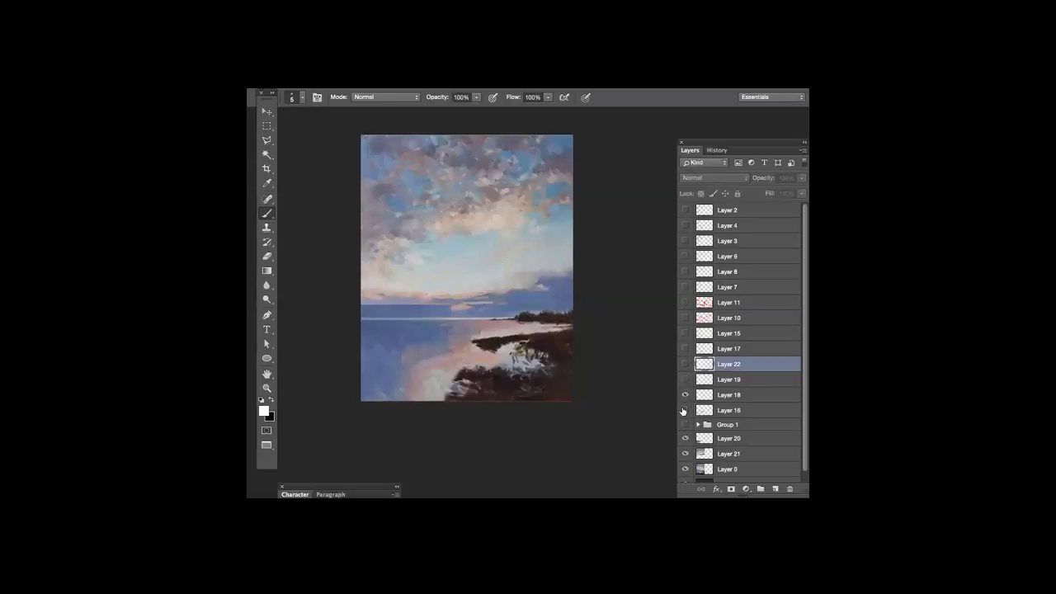
pyautogui.click(685, 395)
pyautogui.click(775, 489)
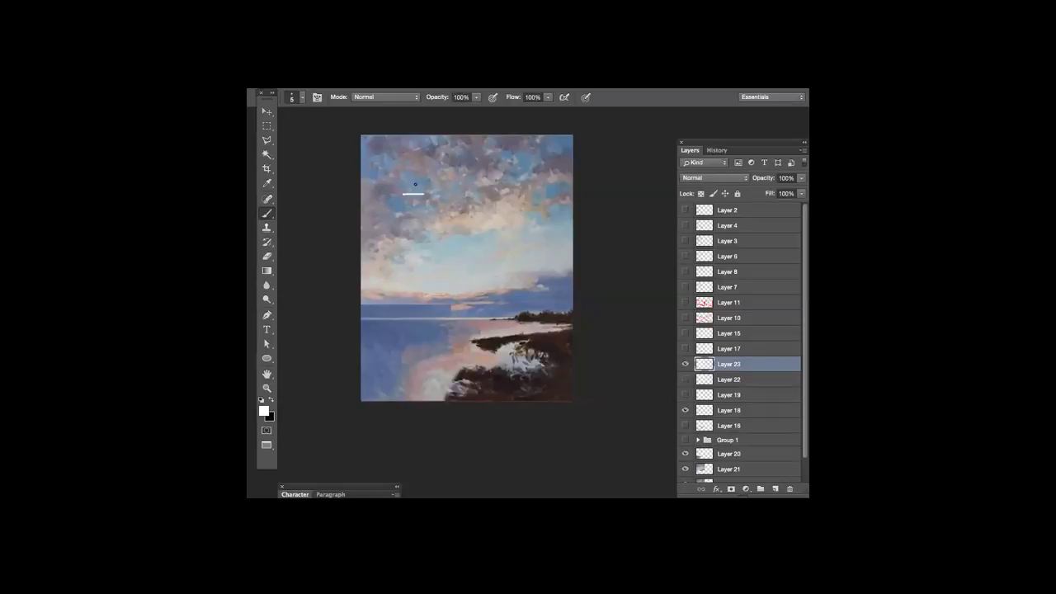
pyautogui.moveTo(499, 351); pyautogui.dragTo(487, 362)
# Step: Show the side-by-side paintings of Group 1, hide Layer 23 and add a new layer for annotations
pyautogui.click(684, 440)
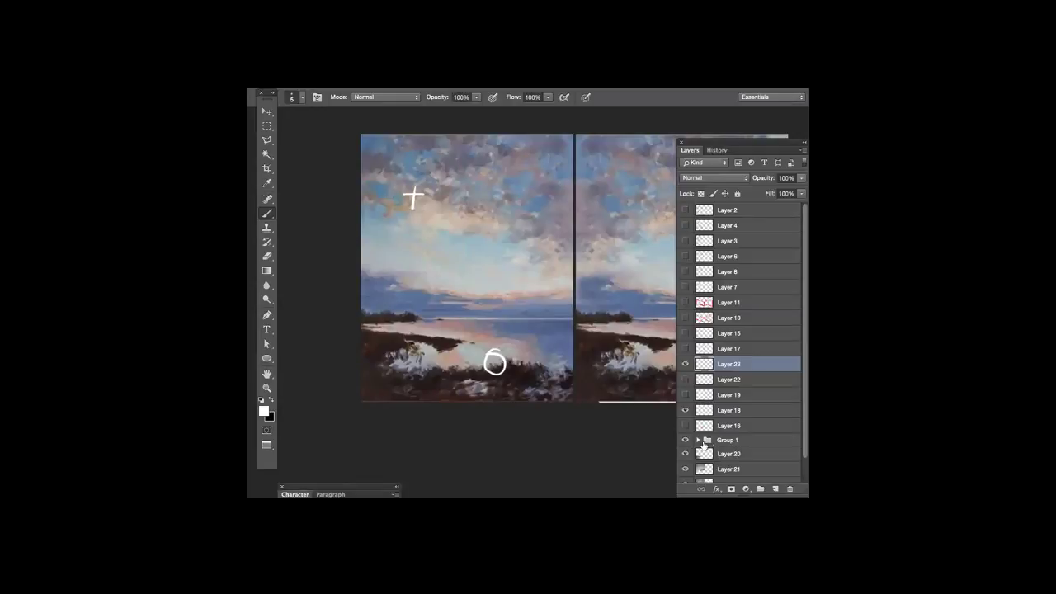
pyautogui.hscroll(5, 351, 223)
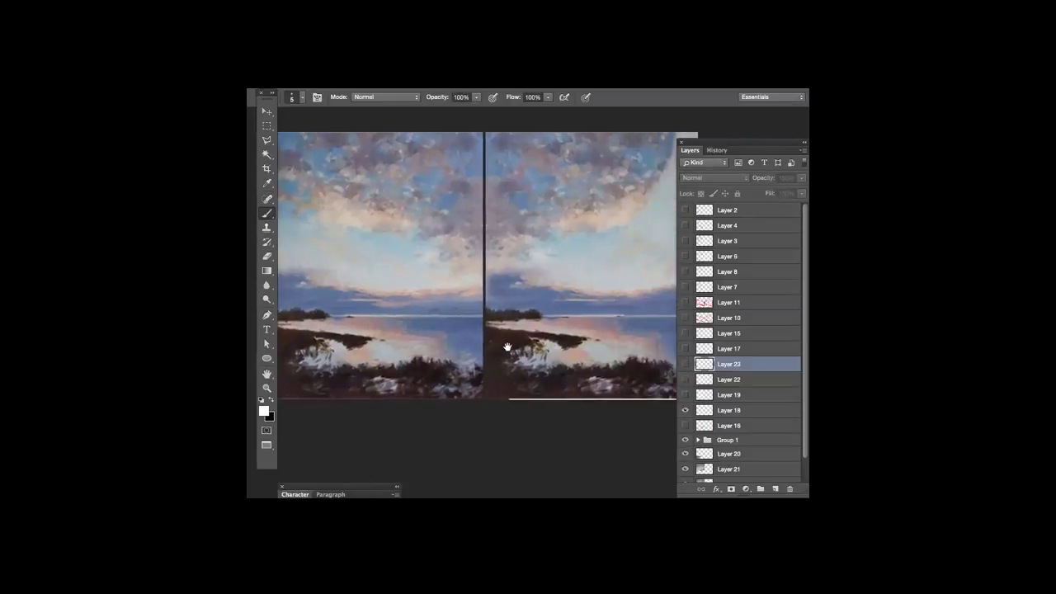
pyautogui.click(776, 488)
# Step: Draw three parallel diagonals through the clouds and three through the foreground of the first painting, with a circle beside each set
pyautogui.moveTo(309, 175); pyautogui.dragTo(453, 266)
pyautogui.moveTo(318, 219); pyautogui.dragTo(432, 285)
pyautogui.moveTo(348, 170); pyautogui.dragTo(455, 233)
pyautogui.moveTo(325, 312); pyautogui.dragTo(365, 335)
pyautogui.moveTo(442, 377); pyautogui.dragTo(466, 393)
pyautogui.moveTo(342, 347); pyautogui.dragTo(433, 400)
pyautogui.moveTo(325, 367); pyautogui.dragTo(388, 394)
pyautogui.moveTo(452, 199)
pyautogui.mouseDown()
pyautogui.moveTo(439, 193)
pyautogui.moveTo(444, 204)
pyautogui.moveTo(459, 198)
pyautogui.moveTo(449, 195)
pyautogui.mouseUp()
pyautogui.moveTo(450, 349)
pyautogui.mouseDown()
pyautogui.moveTo(436, 363)
pyautogui.moveTo(446, 353)
pyautogui.mouseUp()
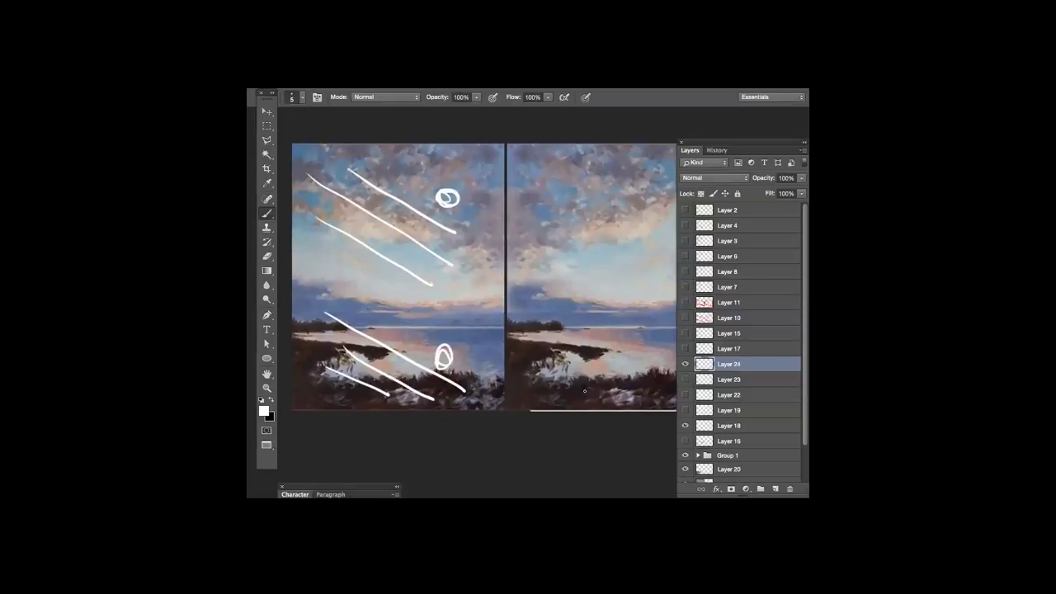
# Step: Hide the interface panels and draw rising diagonals, two sweeping arcs and a circle over the second painting's sky
pyautogui.press('Tab')
pyautogui.moveTo(693, 378); pyautogui.dragTo(607, 313)
pyautogui.moveTo(621, 154); pyautogui.dragTo(477, 249)
pyautogui.moveTo(622, 187); pyautogui.dragTo(529, 251)
pyautogui.moveTo(639, 143); pyautogui.dragTo(471, 291)
pyautogui.moveTo(651, 285); pyautogui.dragTo(489, 302)
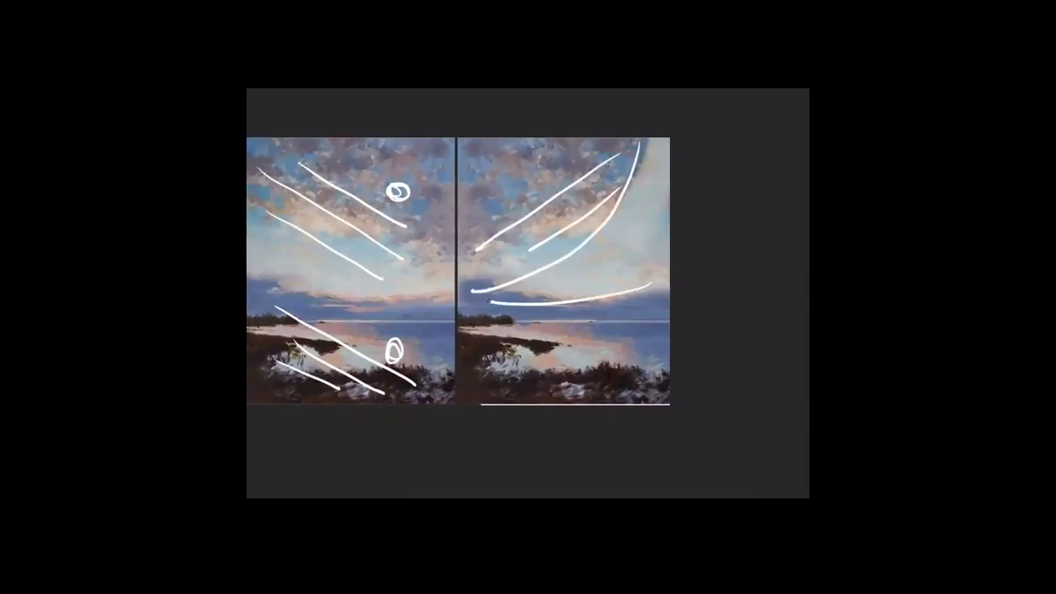
pyautogui.moveTo(486, 196); pyautogui.dragTo(500, 203)
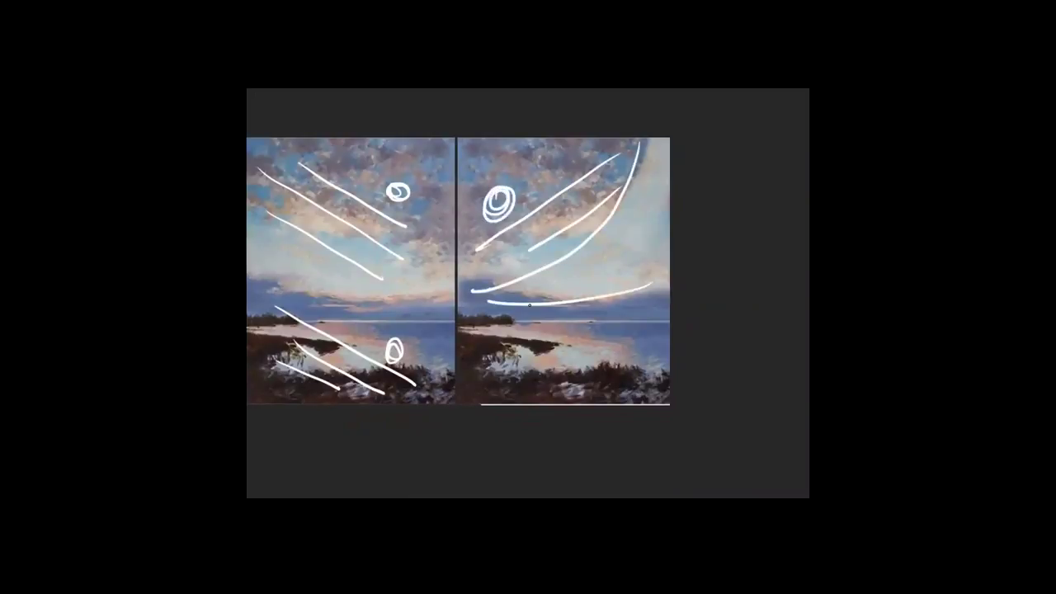
# Step: Draw descending diagonals and an arc along the second painting's shoreline, and a plus sign on its water
pyautogui.moveTo(490, 325); pyautogui.dragTo(637, 383)
pyautogui.moveTo(479, 350); pyautogui.dragTo(611, 403)
pyautogui.moveTo(477, 327)
pyautogui.mouseDown()
pyautogui.moveTo(634, 381)
pyautogui.moveTo(650, 353)
pyautogui.moveTo(636, 366)
pyautogui.mouseUp()
pyautogui.moveTo(520, 305); pyautogui.dragTo(542, 304)
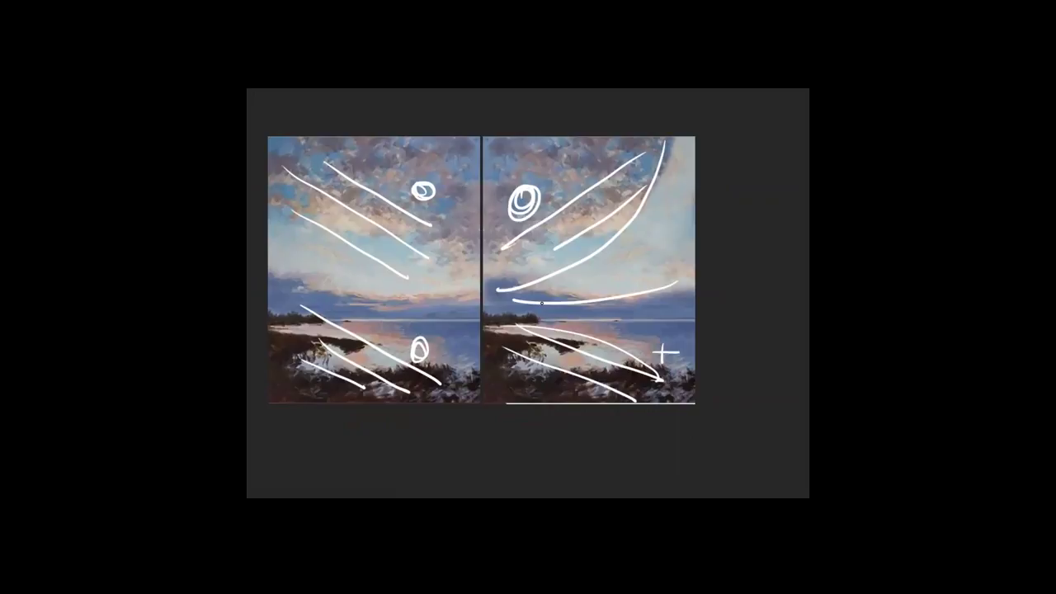
# Step: Thicken the first painting's circles and outline its central band with long diagonals joined by vertical lines at both sides
pyautogui.moveTo(419, 347)
pyautogui.mouseDown()
pyautogui.moveTo(413, 355)
pyautogui.moveTo(424, 355)
pyautogui.moveTo(411, 351)
pyautogui.moveTo(420, 362)
pyautogui.mouseUp()
pyautogui.moveTo(424, 178); pyautogui.dragTo(421, 192)
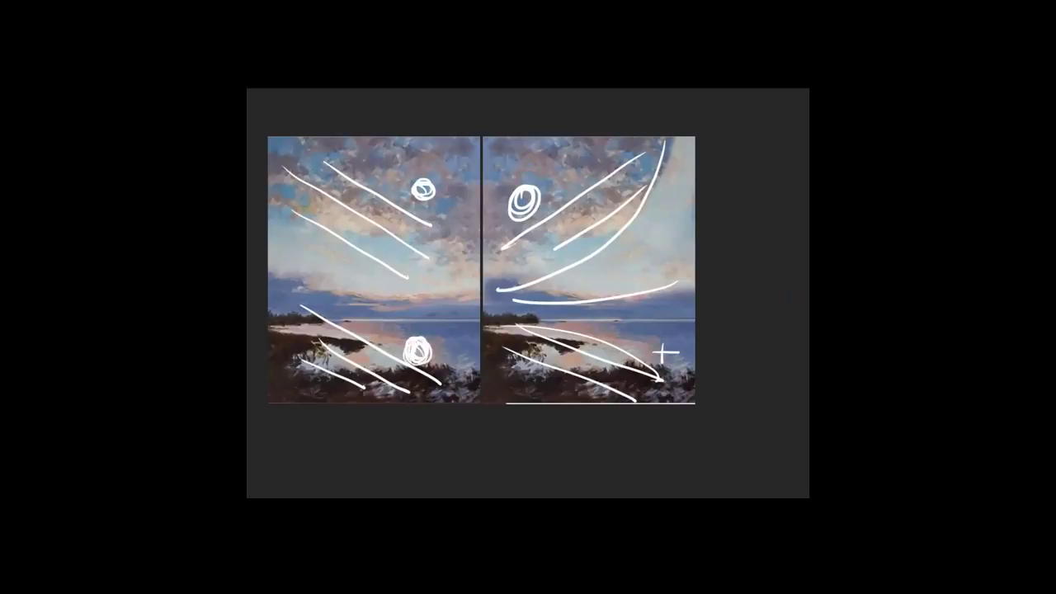
pyautogui.moveTo(269, 188); pyautogui.dragTo(462, 286)
pyautogui.moveTo(269, 310); pyautogui.dragTo(466, 382)
pyautogui.moveTo(467, 292); pyautogui.dragTo(467, 384)
pyautogui.moveTo(273, 199)
pyautogui.mouseDown()
pyautogui.moveTo(268, 279)
pyautogui.moveTo(477, 386)
pyautogui.mouseUp()
# Step: Circle the first painting's dark foreground, enlarge the cloud circle and draw a shallow arc along the low clouds
pyautogui.moveTo(334, 345); pyautogui.dragTo(314, 383)
pyautogui.moveTo(401, 197)
pyautogui.mouseDown()
pyautogui.moveTo(417, 202)
pyautogui.moveTo(425, 192)
pyautogui.mouseUp()
pyautogui.moveTo(270, 273)
pyautogui.mouseDown()
pyautogui.moveTo(313, 295)
pyautogui.moveTo(417, 296)
pyautogui.mouseUp()
pyautogui.moveTo(327, 295)
pyautogui.mouseDown()
pyautogui.moveTo(413, 299)
pyautogui.moveTo(279, 267)
pyautogui.mouseUp()
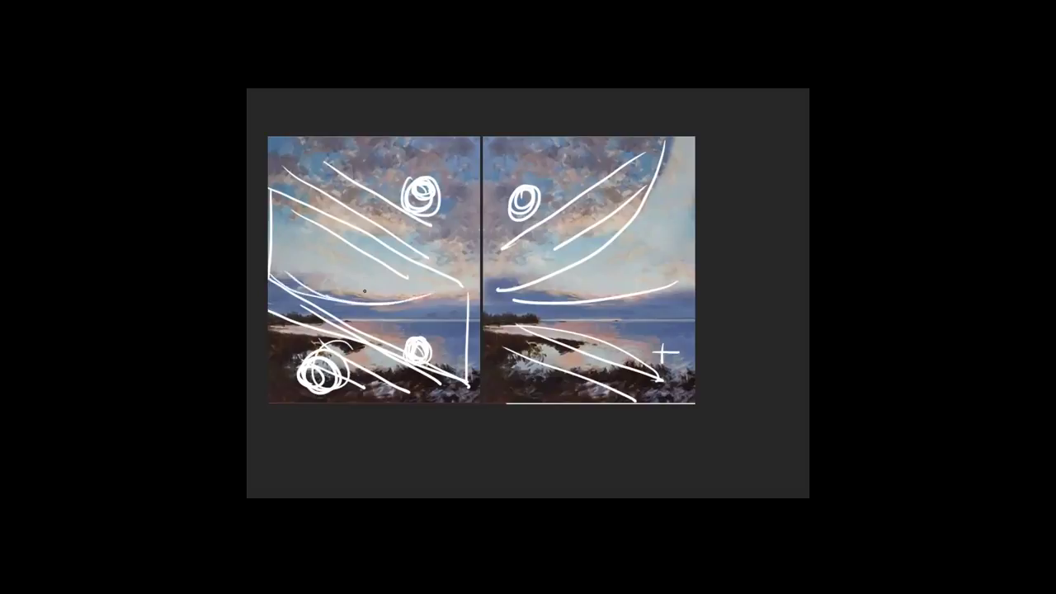
# Step: Remove the circle over the first painting's water, add plus signs at the low clouds and above the water, and trace the horizon
pyautogui.moveTo(417, 345); pyautogui.dragTo(407, 341)
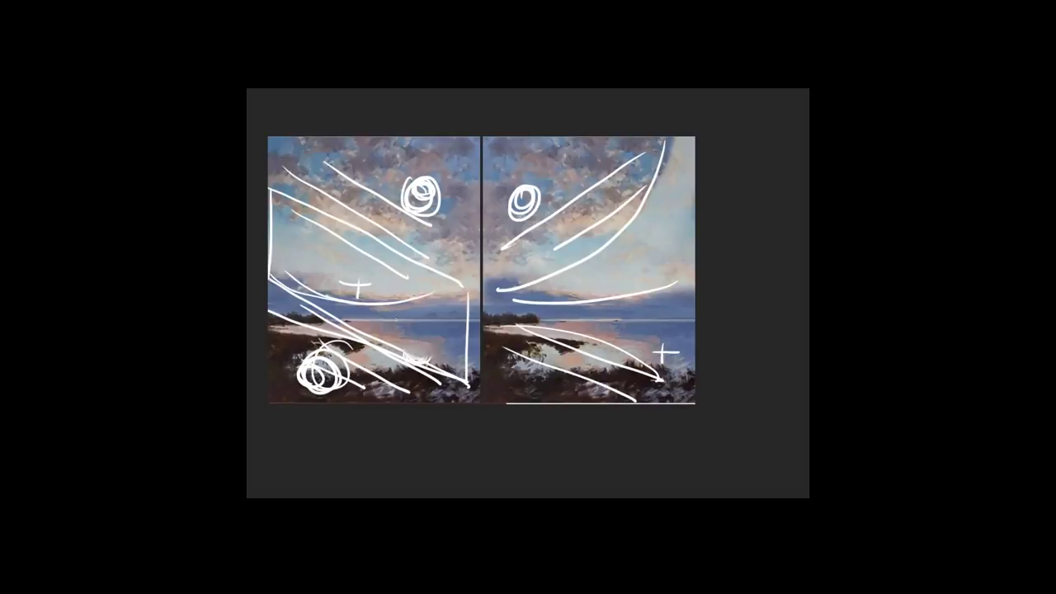
pyautogui.moveTo(405, 305); pyautogui.dragTo(406, 328)
pyautogui.moveTo(393, 315); pyautogui.dragTo(409, 315)
pyautogui.moveTo(357, 273); pyautogui.dragTo(358, 294)
pyautogui.moveTo(315, 322); pyautogui.dragTo(479, 322)
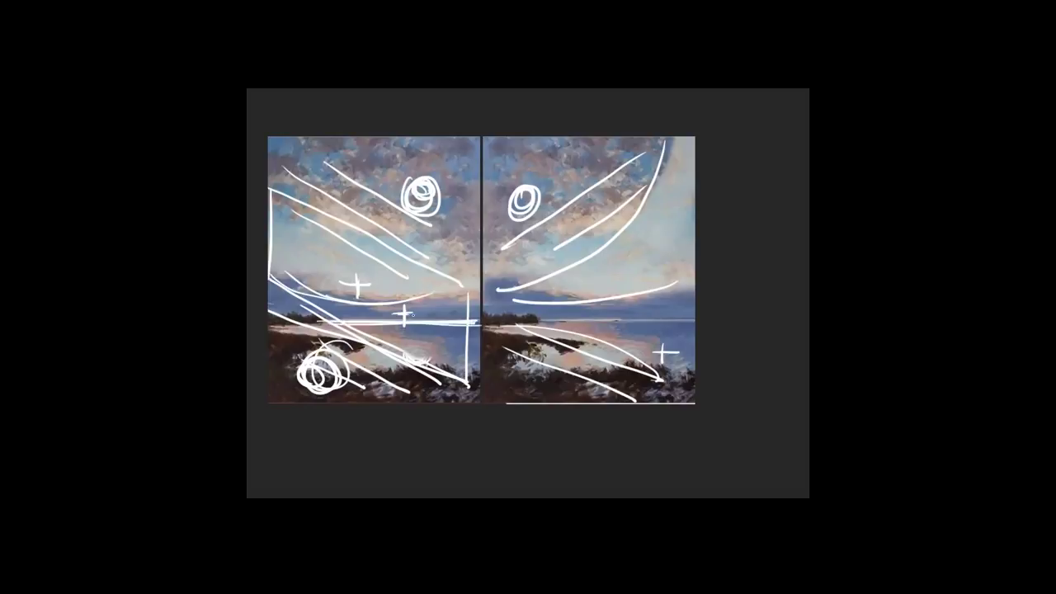
# Step: Extend the first painting's low-cloud arc and add more parallel diagonals across the upper clouds and the dark foreground corner
pyautogui.moveTo(318, 294)
pyautogui.mouseDown()
pyautogui.moveTo(404, 307)
pyautogui.moveTo(458, 285)
pyautogui.mouseUp()
pyautogui.moveTo(367, 165); pyautogui.dragTo(462, 218)
pyautogui.moveTo(363, 147)
pyautogui.mouseDown()
pyautogui.moveTo(474, 194)
pyautogui.moveTo(458, 170)
pyautogui.moveTo(472, 180)
pyautogui.mouseUp()
pyautogui.moveTo(299, 346)
pyautogui.mouseDown()
pyautogui.moveTo(275, 358)
pyautogui.moveTo(360, 405)
pyautogui.mouseUp()
pyautogui.moveTo(268, 380); pyautogui.dragTo(315, 404)
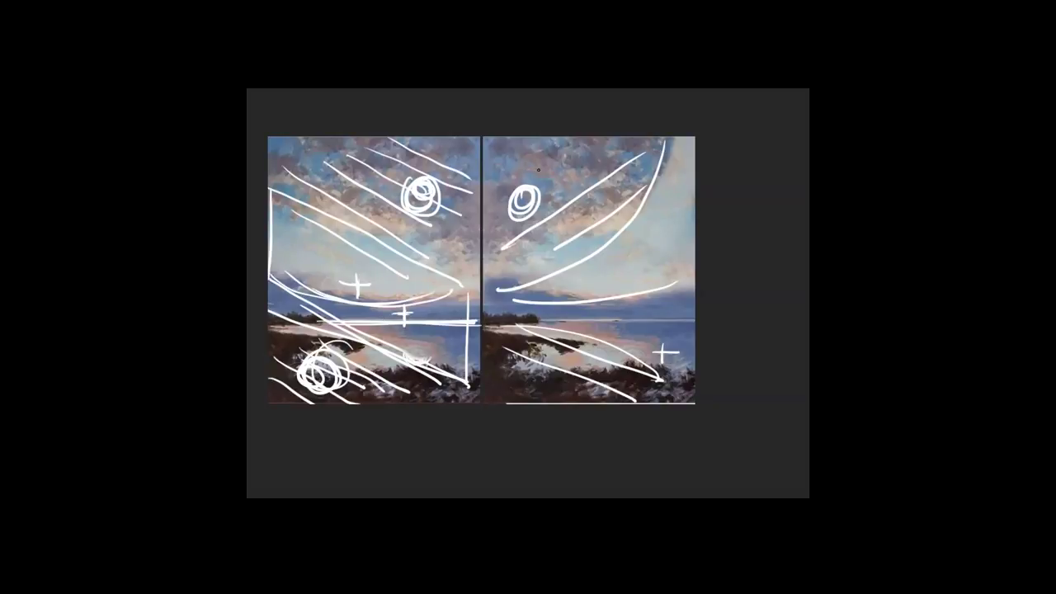
# Step: Add a wide circle and long arc to the second painting's sky, plus a shoreline arc and a plus sign in the foreground
pyautogui.moveTo(564, 225); pyautogui.dragTo(587, 189)
pyautogui.moveTo(650, 156)
pyautogui.mouseDown()
pyautogui.moveTo(637, 192)
pyautogui.moveTo(464, 289)
pyautogui.moveTo(564, 329)
pyautogui.moveTo(684, 403)
pyautogui.mouseUp()
pyautogui.moveTo(541, 380); pyautogui.dragTo(571, 381)
pyautogui.moveTo(557, 373); pyautogui.dragTo(557, 391)
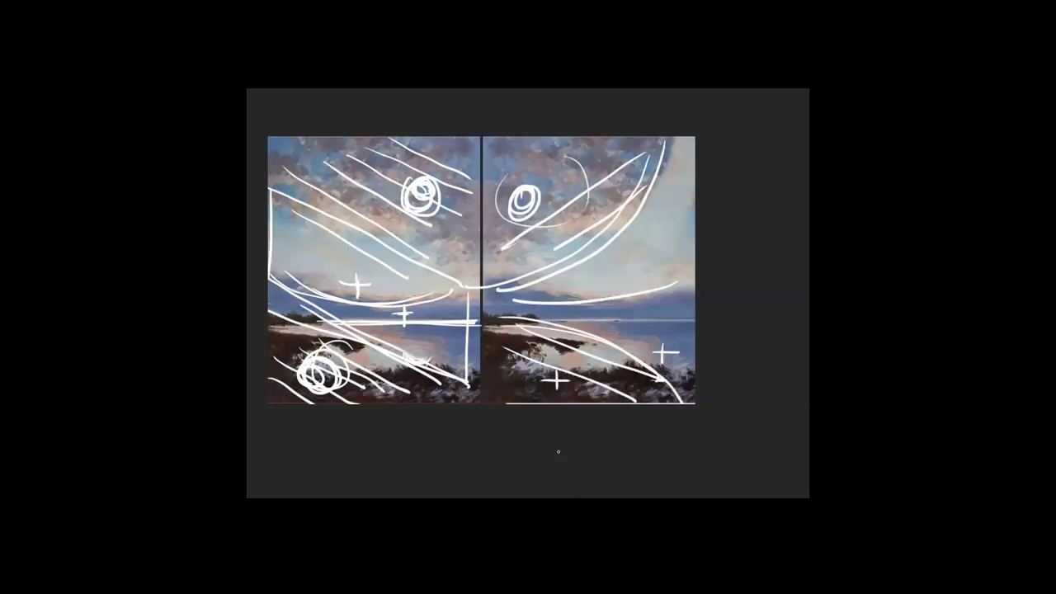
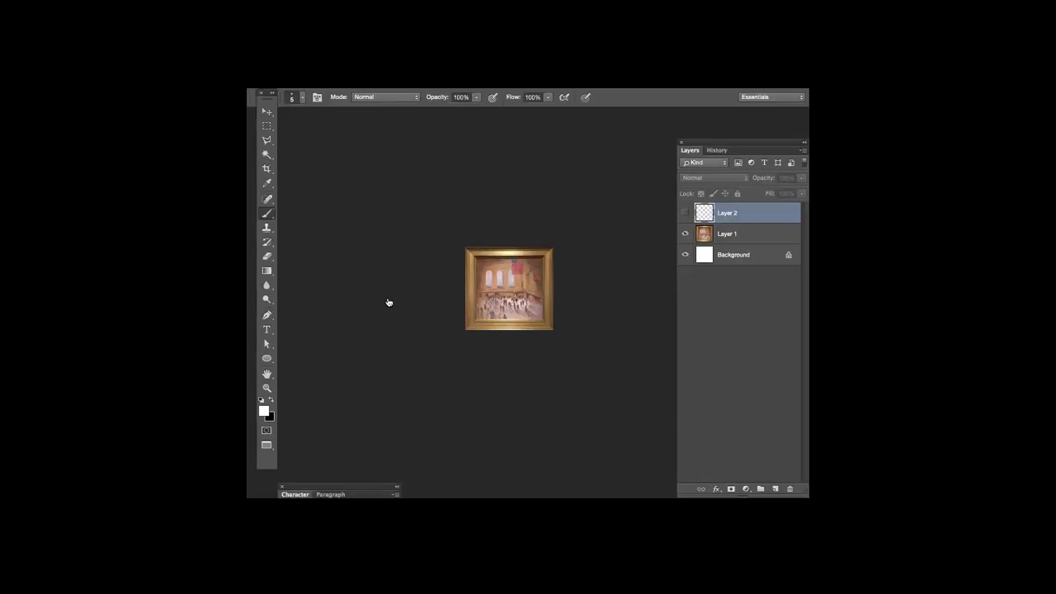
# Step: Paste the framed painting of flags and umbrellas as a new layer in the station painting document and hide Layer 1
pyautogui.press('Tab')
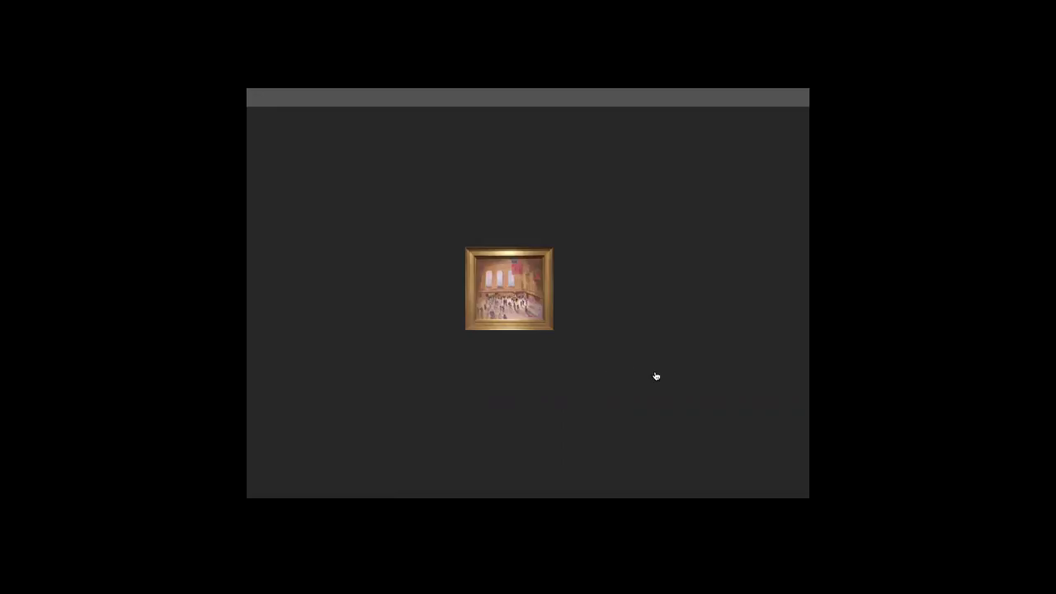
pyautogui.press('Tab')
pyautogui.hotkey('ctrl', 'v')
pyautogui.hotkey('ctrl', '+')
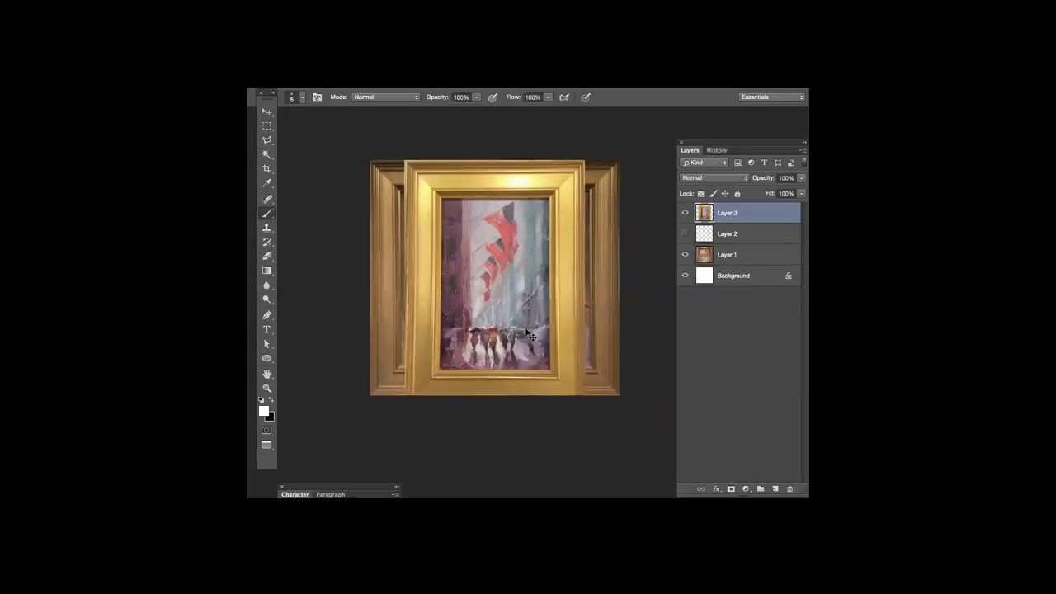
pyautogui.click(685, 254)
pyautogui.click(684, 254)
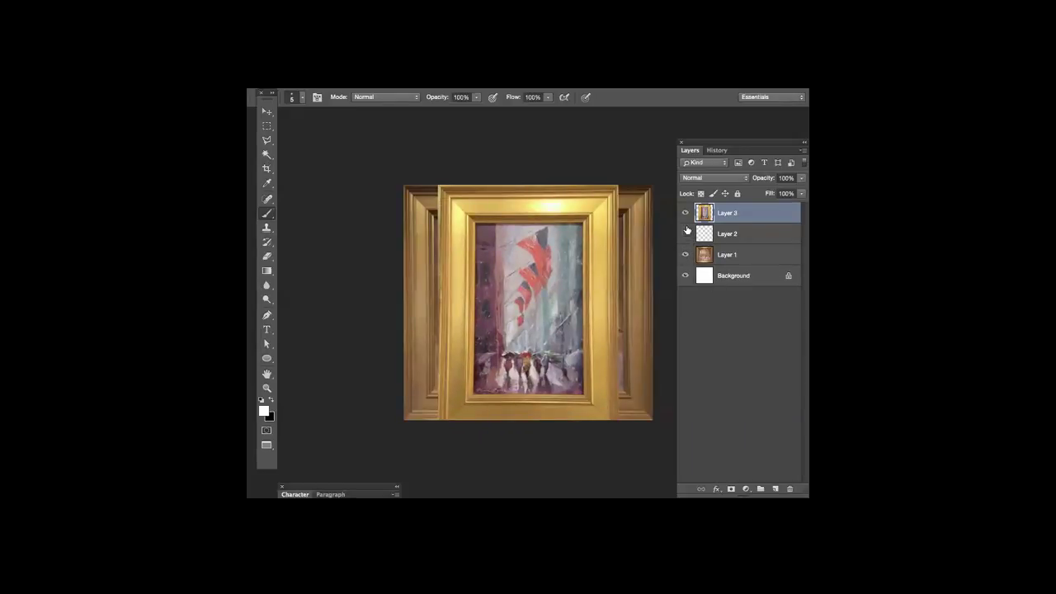
pyautogui.click(684, 255)
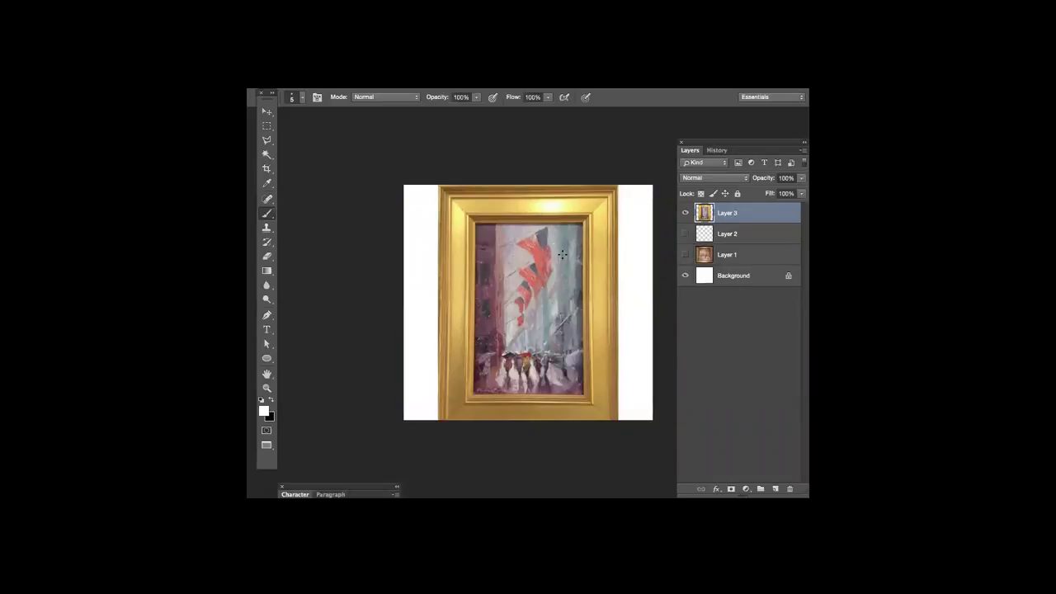
# Step: On a new layer, sketch a curve from the flags looping around the umbrella figures, with crossing diagonals and marks on the figures
pyautogui.click(774, 488)
pyautogui.moveTo(548, 228)
pyautogui.mouseDown()
pyautogui.moveTo(513, 317)
pyautogui.moveTo(534, 376)
pyautogui.moveTo(525, 345)
pyautogui.mouseUp()
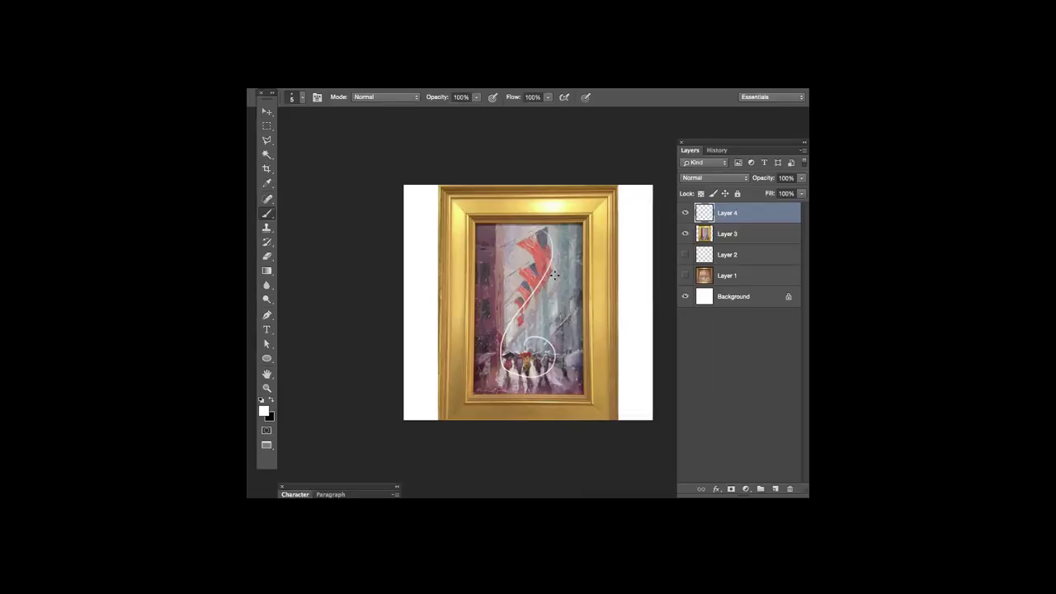
pyautogui.moveTo(554, 326)
pyautogui.mouseDown()
pyautogui.moveTo(582, 296)
pyautogui.moveTo(555, 335)
pyautogui.mouseUp()
pyautogui.moveTo(496, 241)
pyautogui.mouseDown()
pyautogui.moveTo(496, 360)
pyautogui.moveTo(558, 362)
pyautogui.mouseUp()
pyautogui.moveTo(557, 284)
pyautogui.mouseDown()
pyautogui.moveTo(508, 350)
pyautogui.moveTo(474, 375)
pyautogui.moveTo(487, 370)
pyautogui.mouseUp()
pyautogui.moveTo(528, 342)
pyautogui.mouseDown()
pyautogui.moveTo(517, 366)
pyautogui.moveTo(531, 353)
pyautogui.moveTo(531, 368)
pyautogui.moveTo(530, 351)
pyautogui.mouseUp()
pyautogui.moveTo(523, 349); pyautogui.dragTo(535, 367)
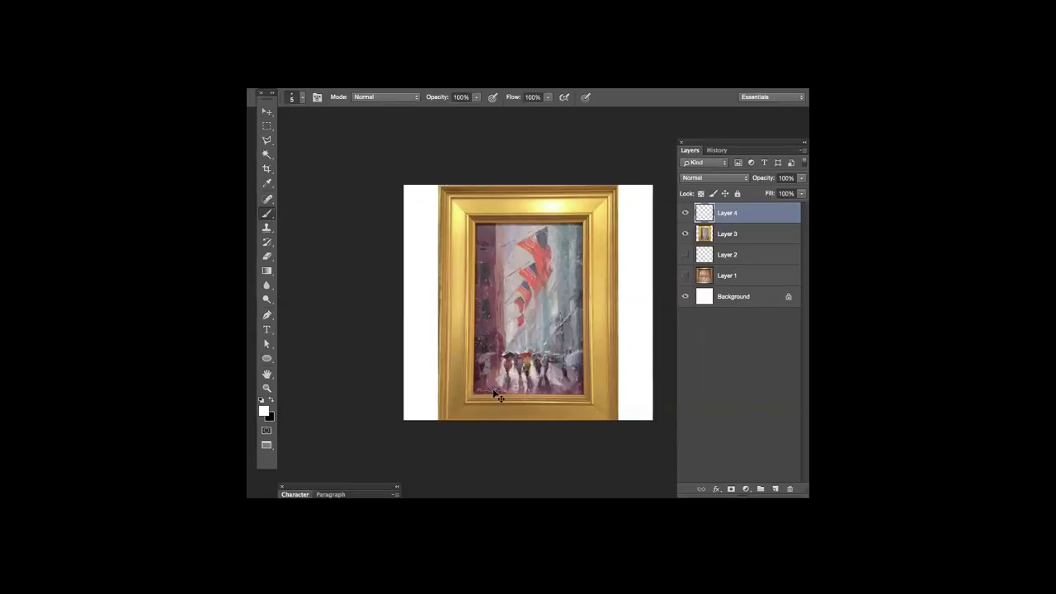
# Step: Examine the framed flag painting at a much reduced size and at its working size
pyautogui.hotkey('ctrl', '-')
pyautogui.hotkey('ctrl', '-')
pyautogui.hotkey('ctrl', '-')
pyautogui.hotkey('ctrl', '-')
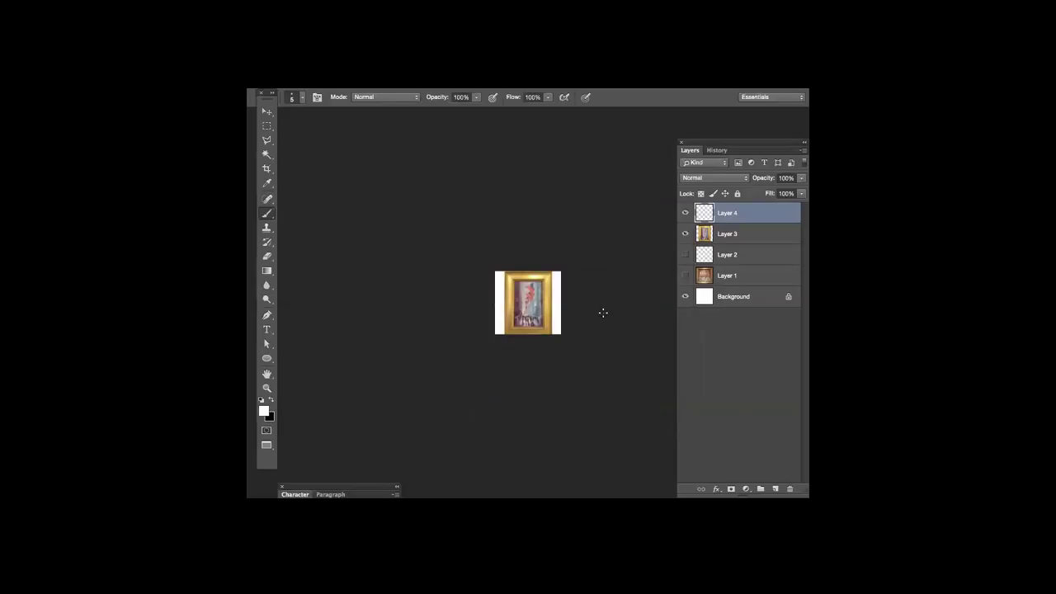
pyautogui.press('super+equal')
pyautogui.press('super+equal')
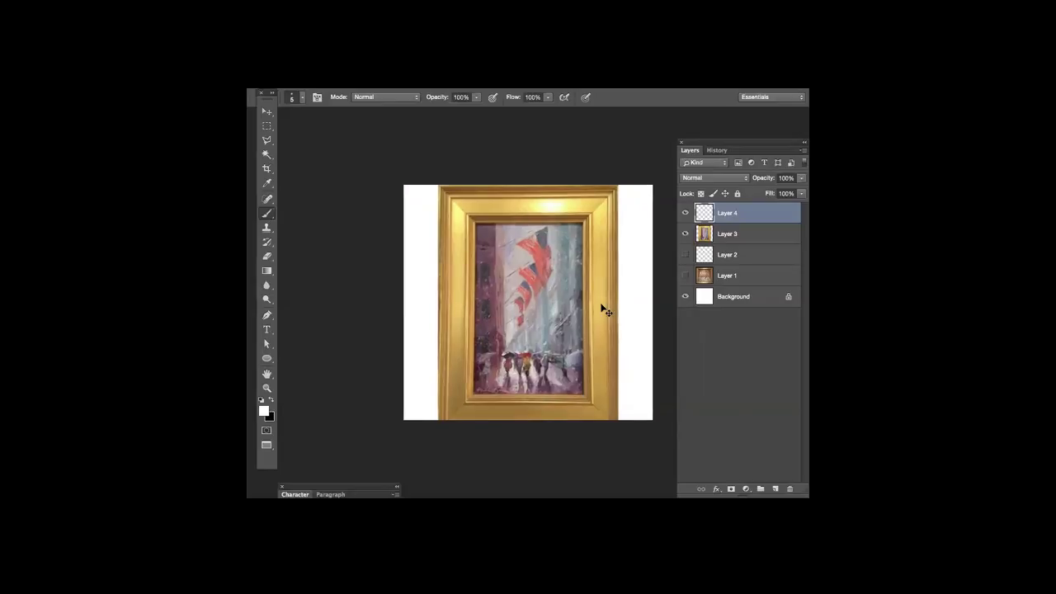
# Step: Hide the Background and Layer 3, and show the framed station painting on Layer 1
pyautogui.click(685, 297)
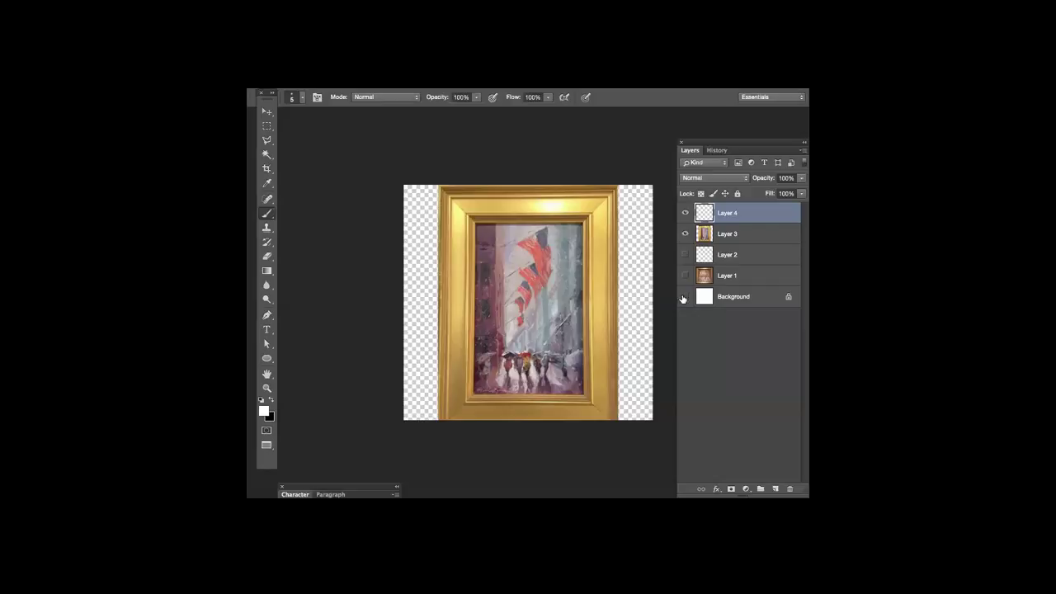
pyautogui.click(685, 234)
pyautogui.click(684, 276)
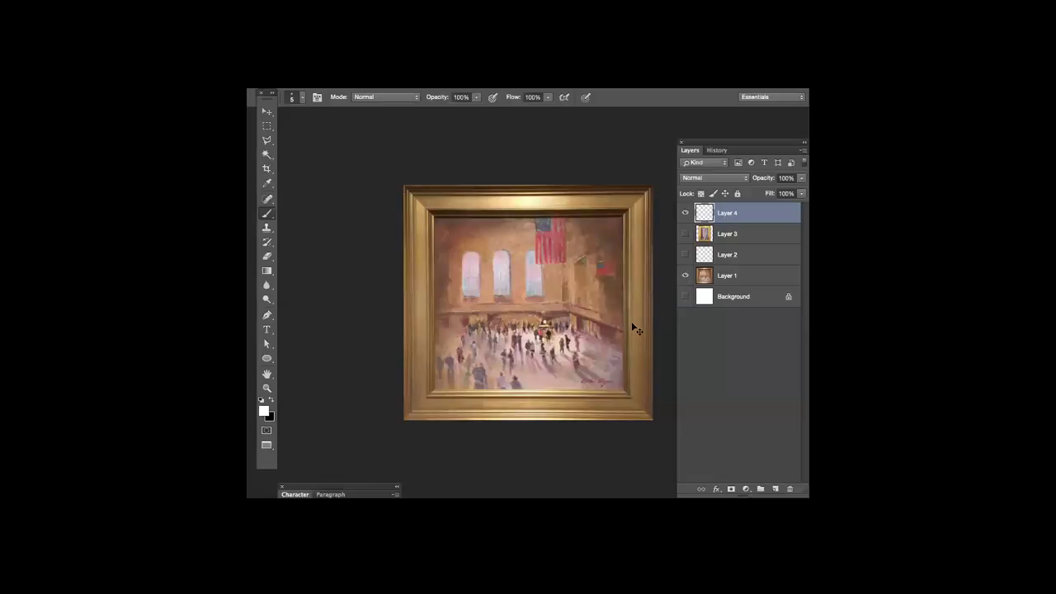
# Step: Switch back to the seascape document, draw a line across the first painting's cloud circle and hide the interface panels
pyautogui.hotkey('ctrl', 'Tab')
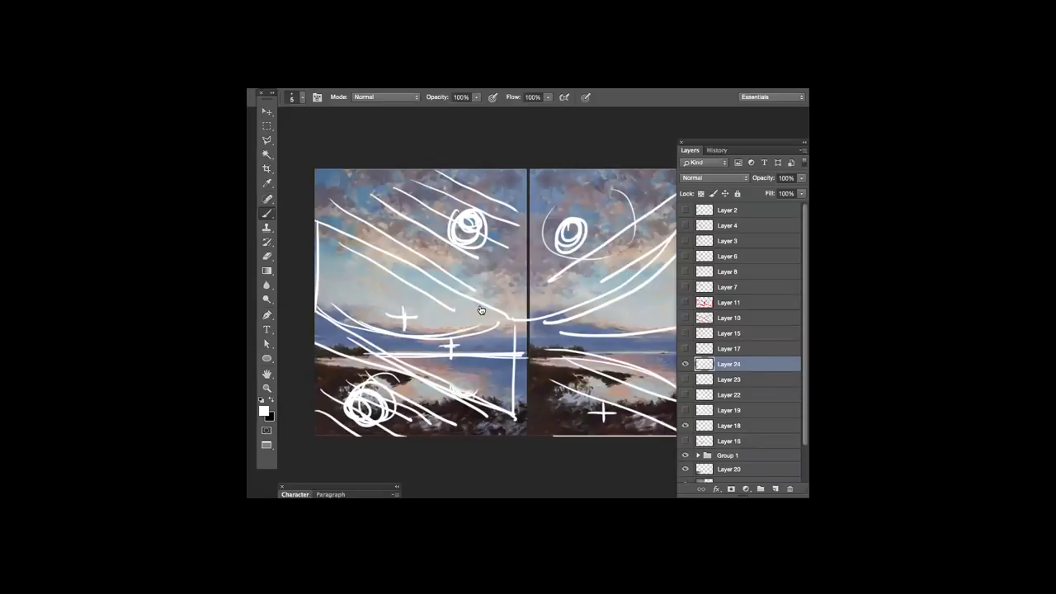
pyautogui.press('Tab')
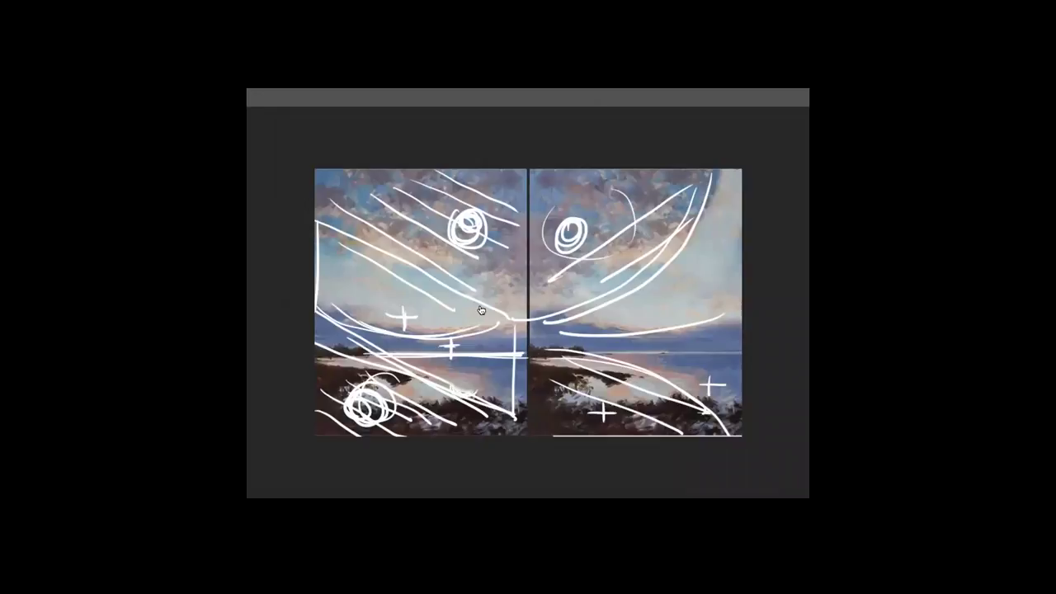
pyautogui.press('Tab')
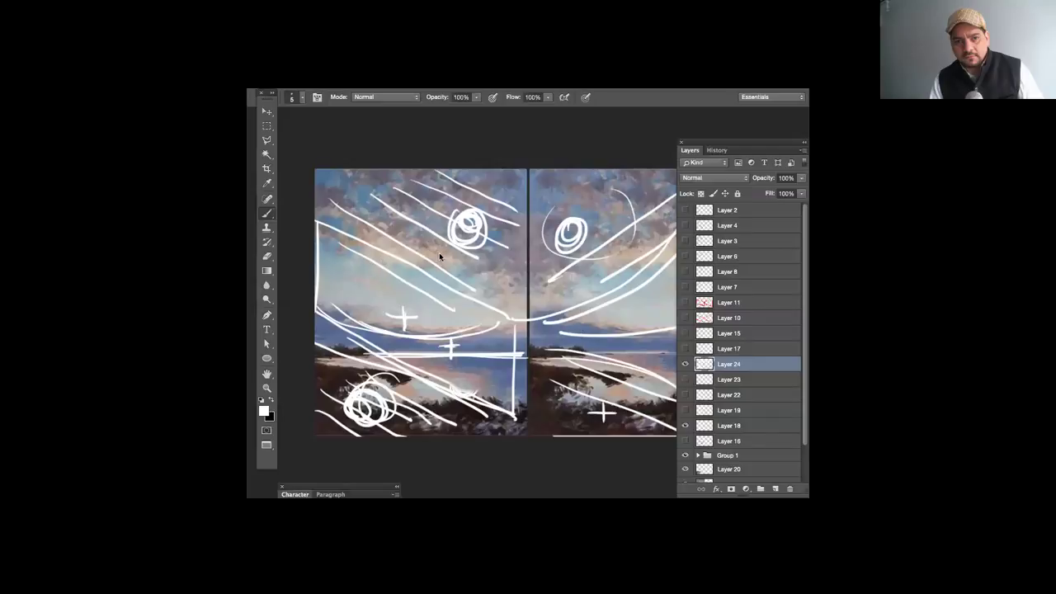
pyautogui.moveTo(435, 254); pyautogui.dragTo(477, 188)
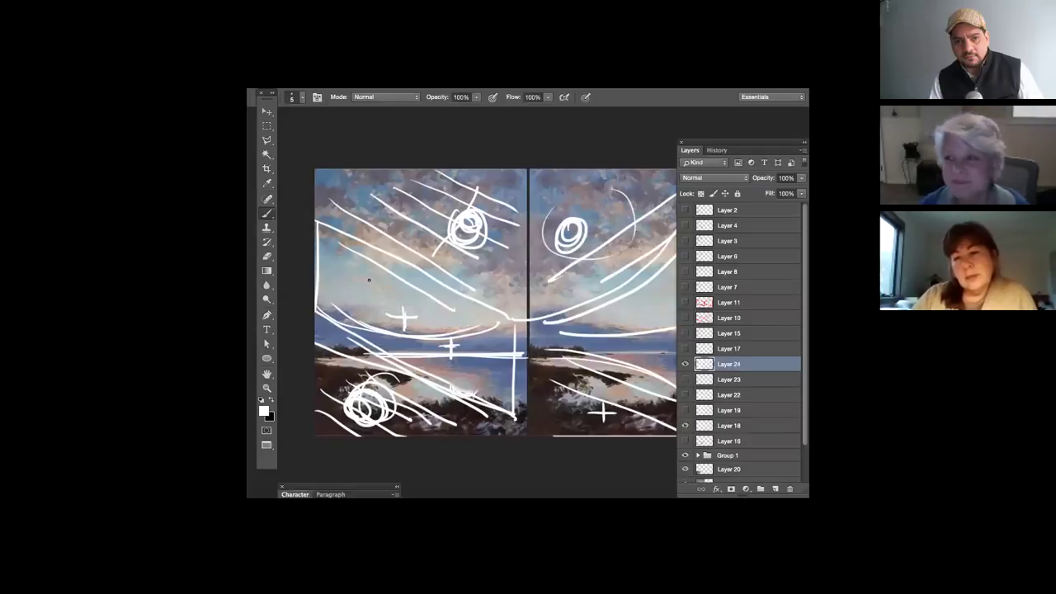
pyautogui.press('Tab')
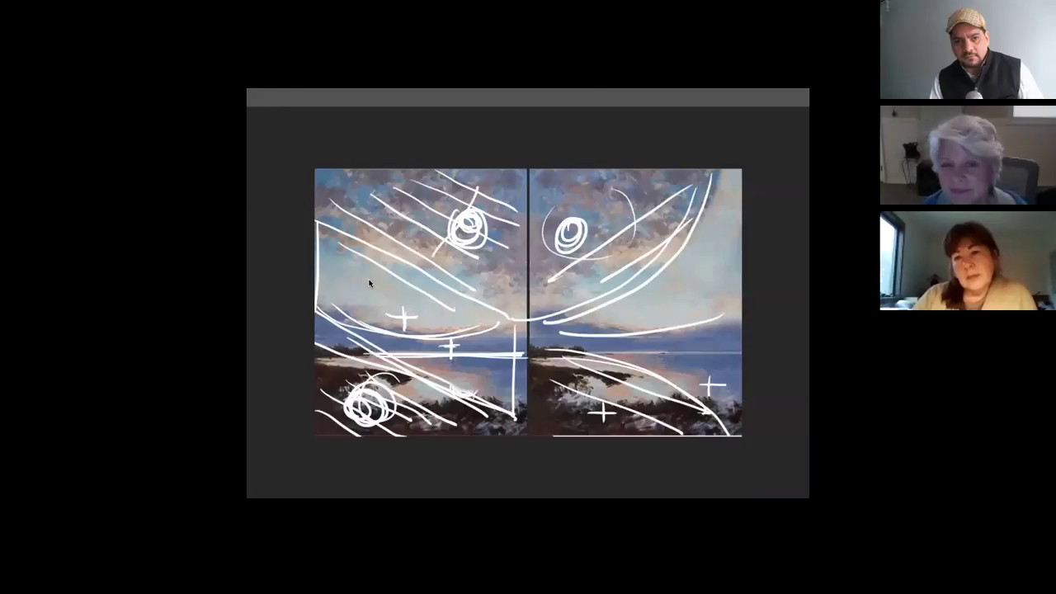
pyautogui.press('Tab')
pyautogui.press('Tab')
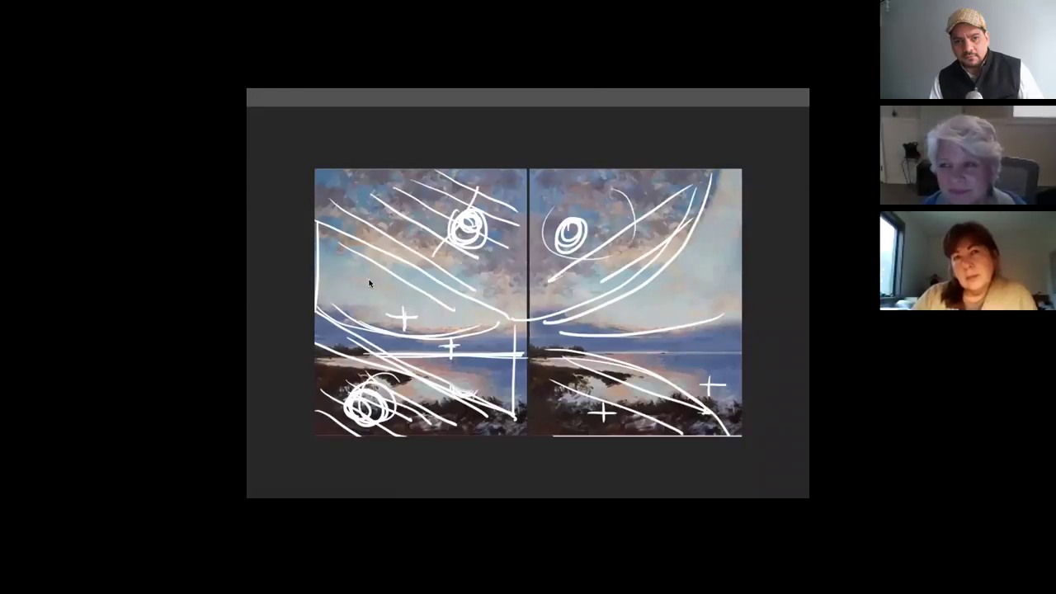
pyautogui.press('Tab')
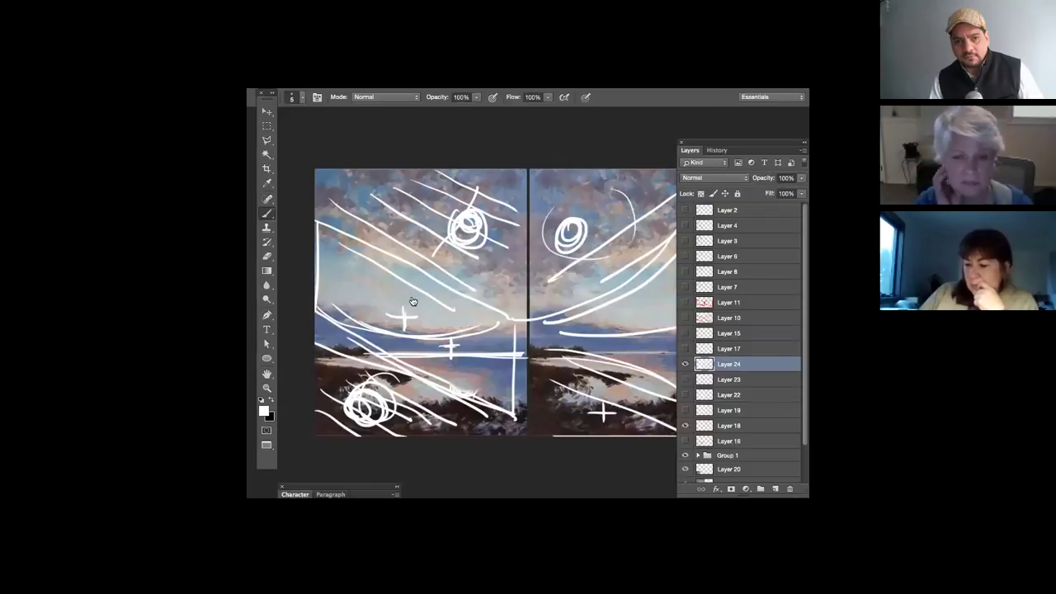
pyautogui.press('Tab')
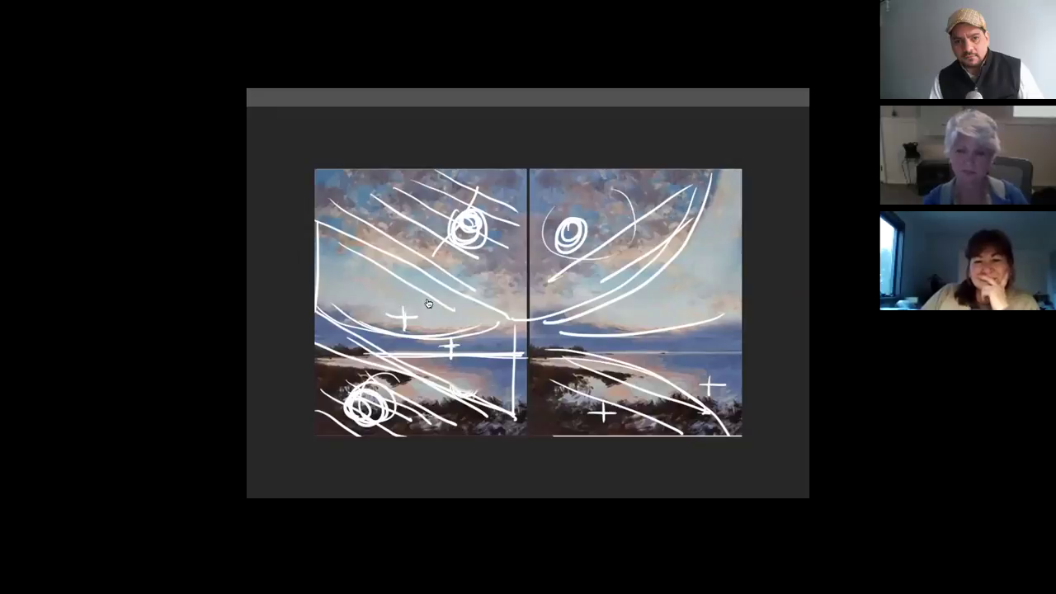
pyautogui.press('Tab')
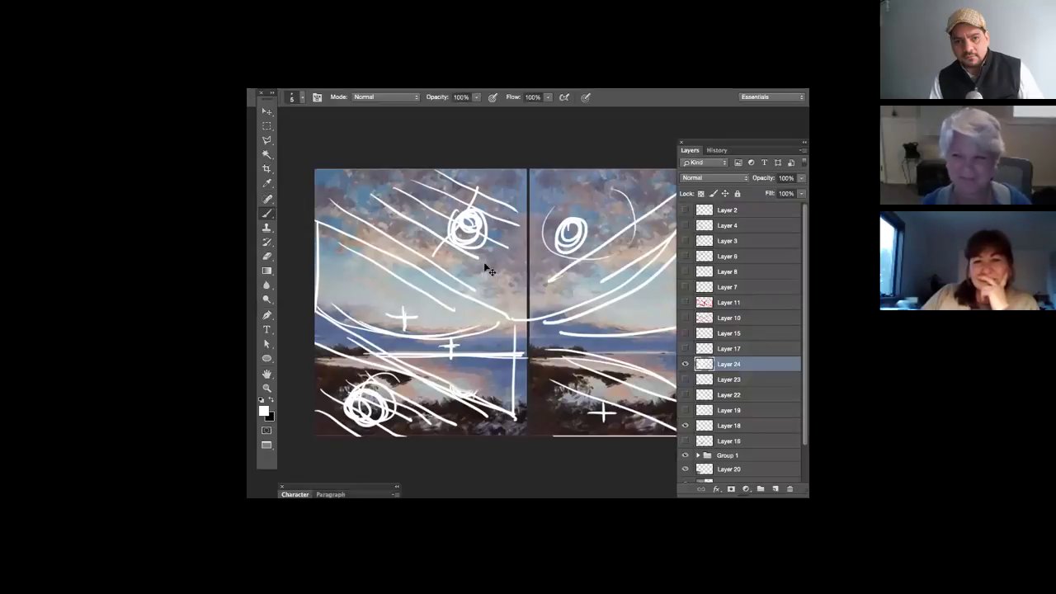
# Step: Create a new document and paste the framed Thanksgiving painting into it, enlarged for annotation
pyautogui.press('super+n')
pyautogui.click(611, 202)
pyautogui.press('super+v')
pyautogui.press('super+equal')
pyautogui.press('super+equal')
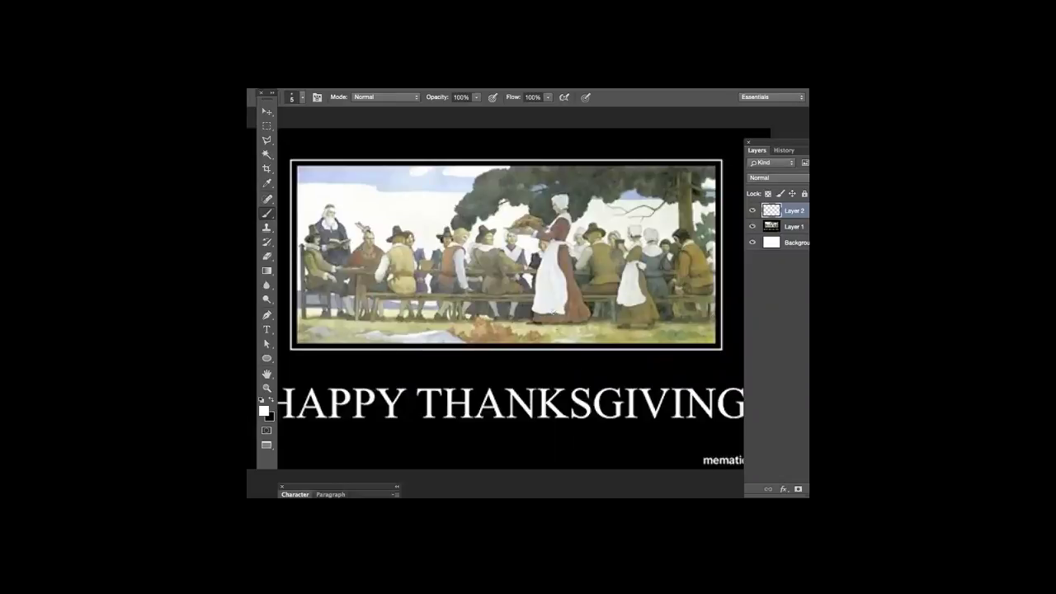
# Step: Add Layer 3 above Layer 2, fill Layer 2 with white and lower its opacity to veil the painting
pyautogui.moveTo(779, 142); pyautogui.dragTo(654, 141)
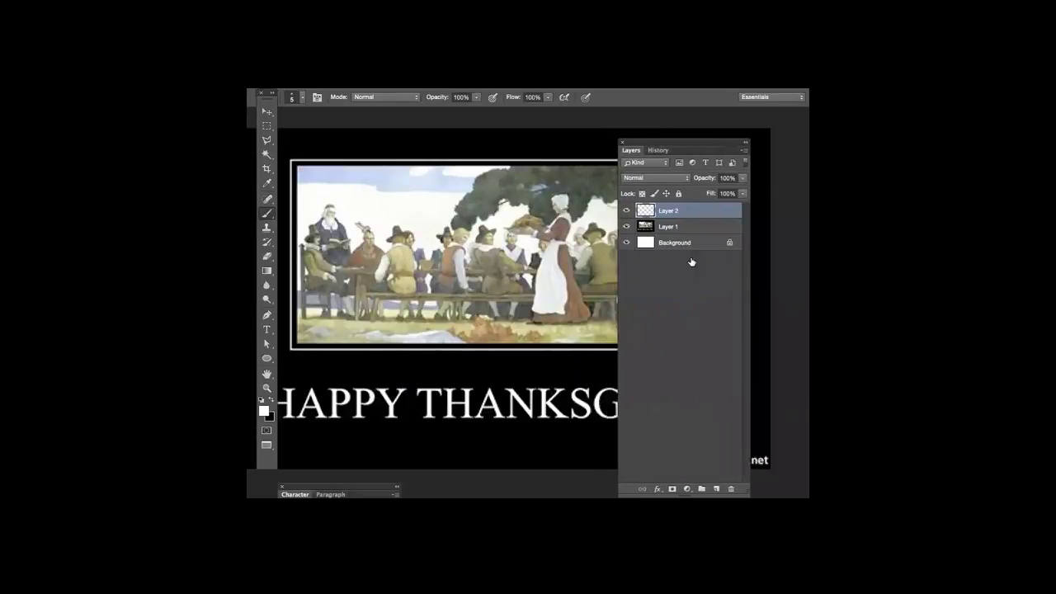
pyautogui.click(716, 489)
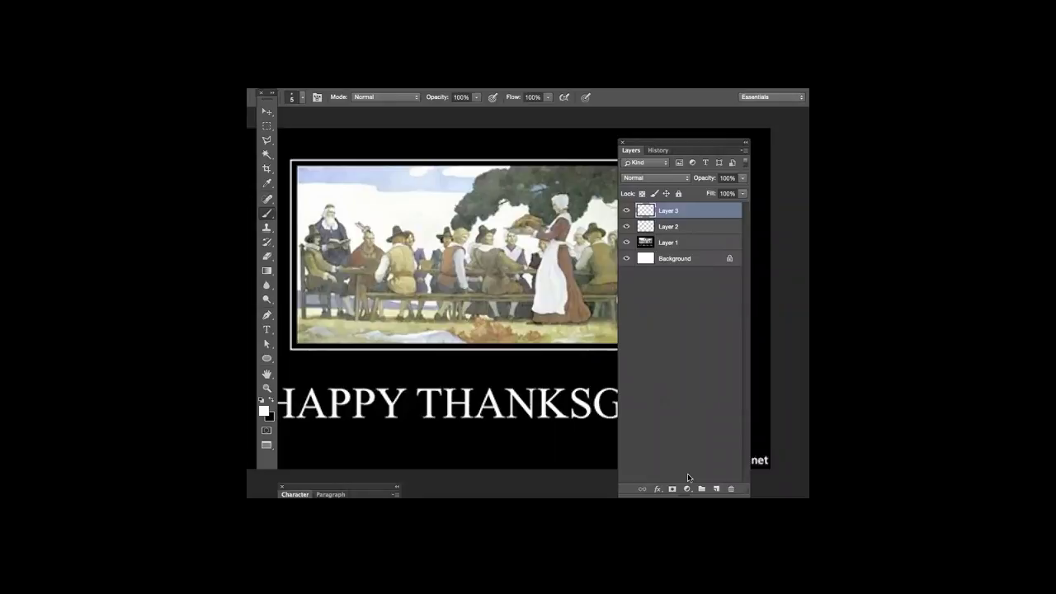
pyautogui.click(671, 226)
pyautogui.press('super+BackSpace')
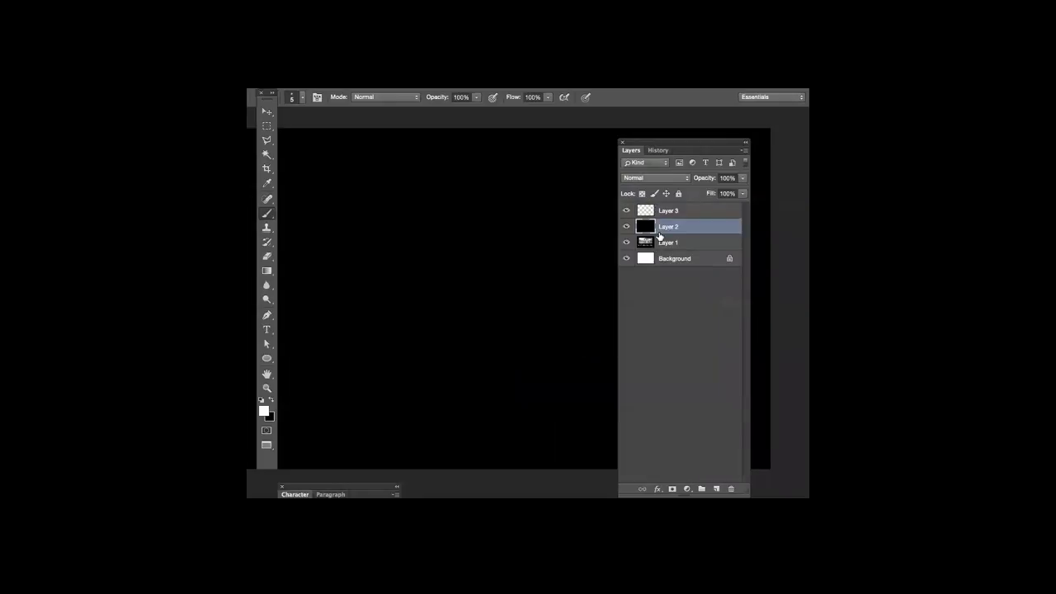
pyautogui.hotkey('alt', 'BackSpace')
pyautogui.click(742, 178)
pyautogui.moveTo(742, 189); pyautogui.dragTo(721, 191)
pyautogui.click(680, 208)
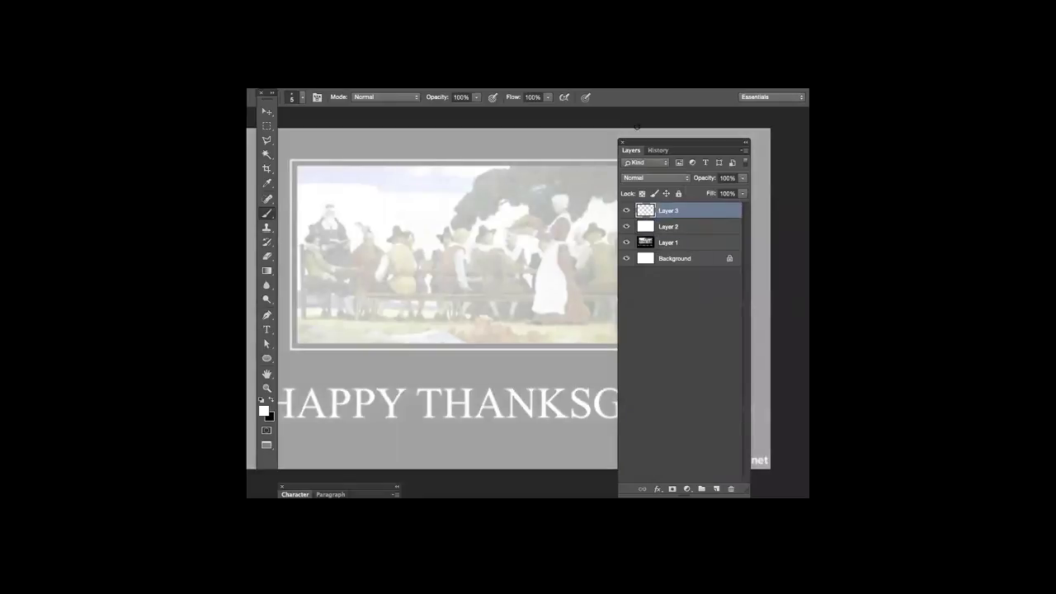
# Step: Uncover the whole painting by moving the layer list aside, and set up a black brush on Layer 3
pyautogui.moveTo(663, 150); pyautogui.dragTo(789, 149)
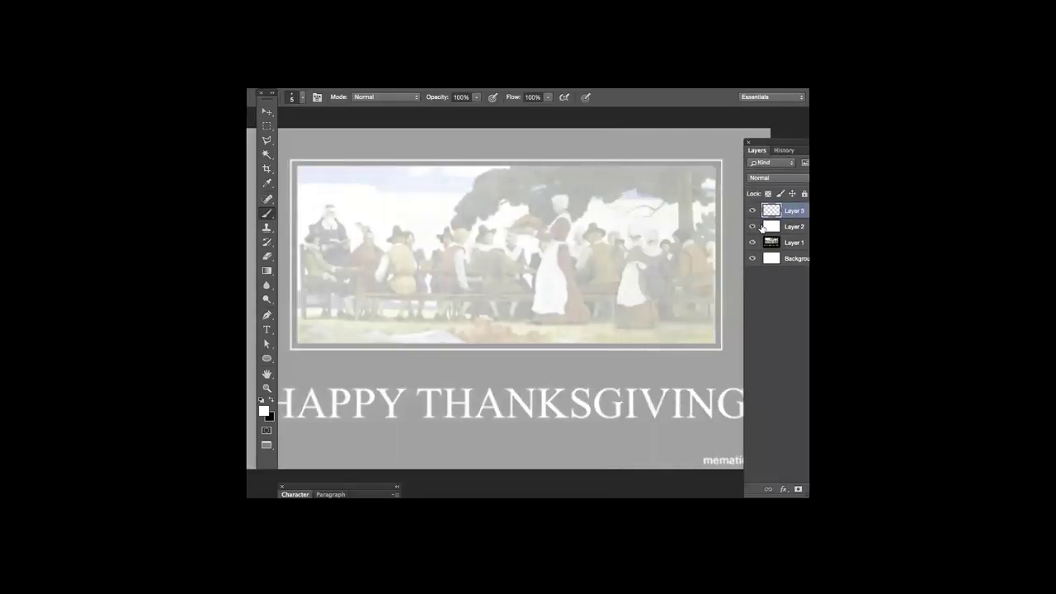
pyautogui.press('c')
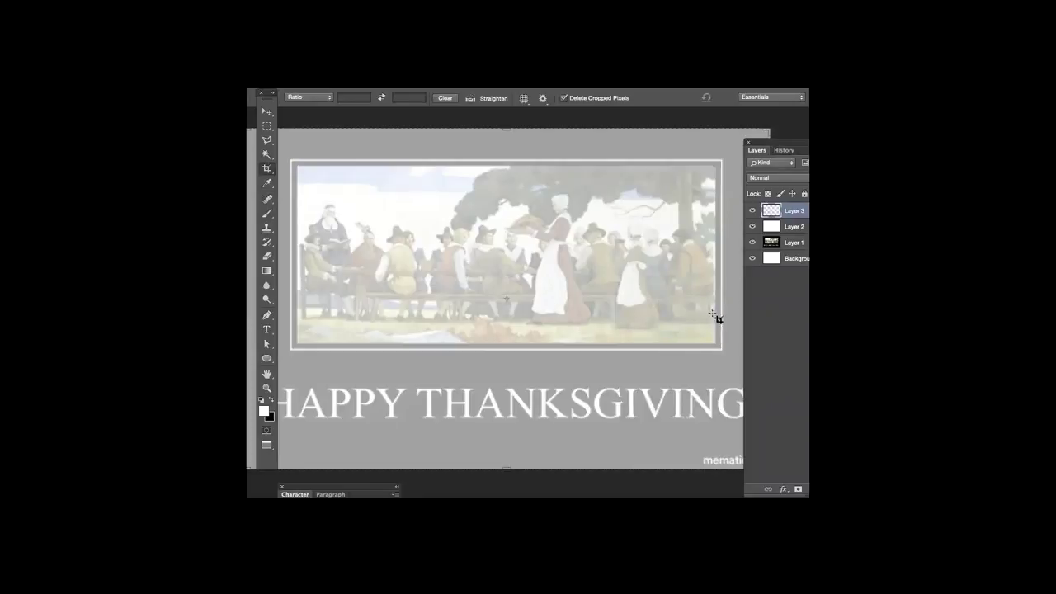
pyautogui.press('x')
pyautogui.press('b')
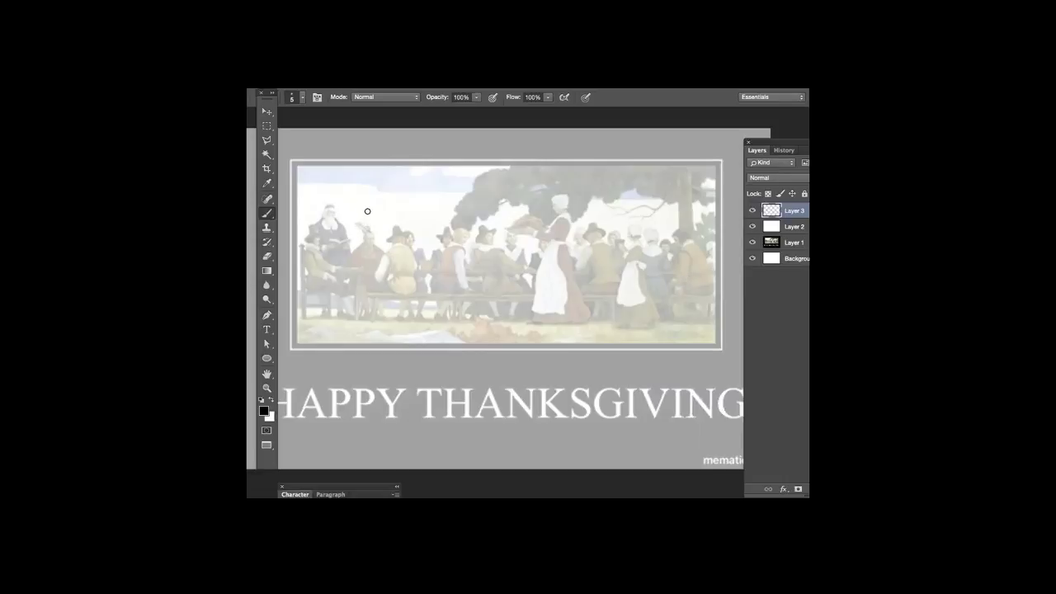
pyautogui.moveTo(368, 198)
pyautogui.mouseDown()
pyautogui.moveTo(368, 218)
pyautogui.moveTo(373, 209)
pyautogui.mouseUp()
pyautogui.hotkey('ctrl', 'alt', 'z')
pyautogui.hotkey('ctrl', 'alt', 'z')
pyautogui.click(751, 226)
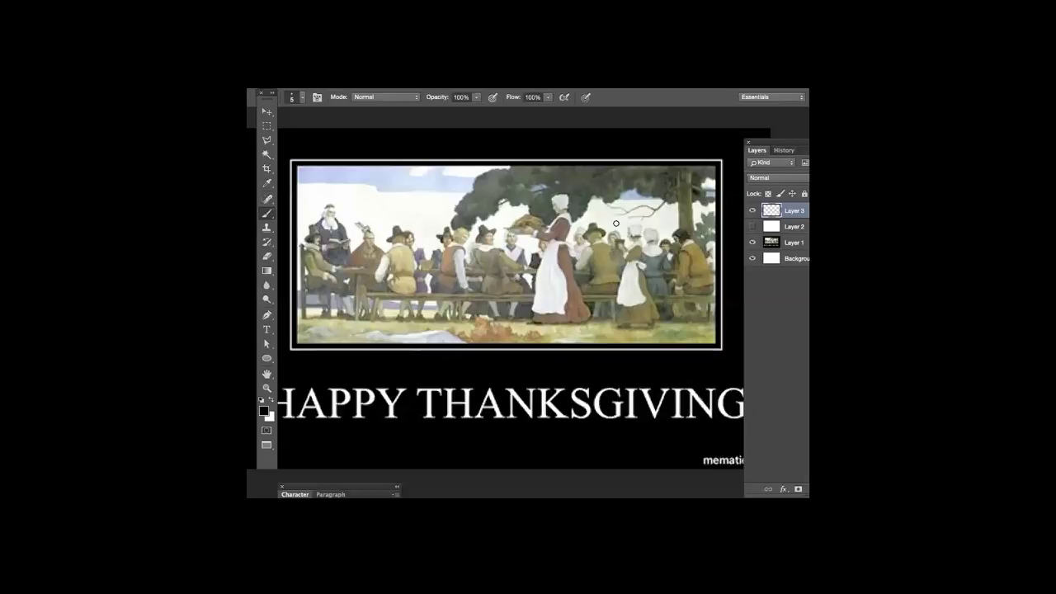
pyautogui.click(752, 226)
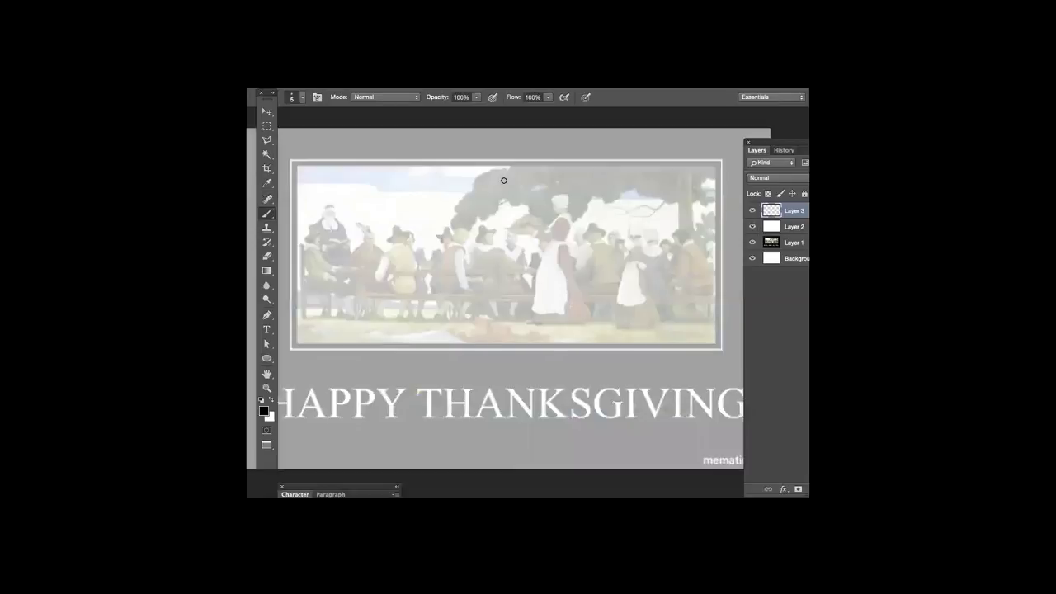
# Step: Draw black arcs along the tree canopy's edge with an arrow down to the seated figures, and hide the white veil on Layer 2
pyautogui.moveTo(503, 170)
pyautogui.mouseDown()
pyautogui.moveTo(453, 227)
pyautogui.moveTo(547, 185)
pyautogui.moveTo(468, 192)
pyautogui.moveTo(454, 229)
pyautogui.mouseUp()
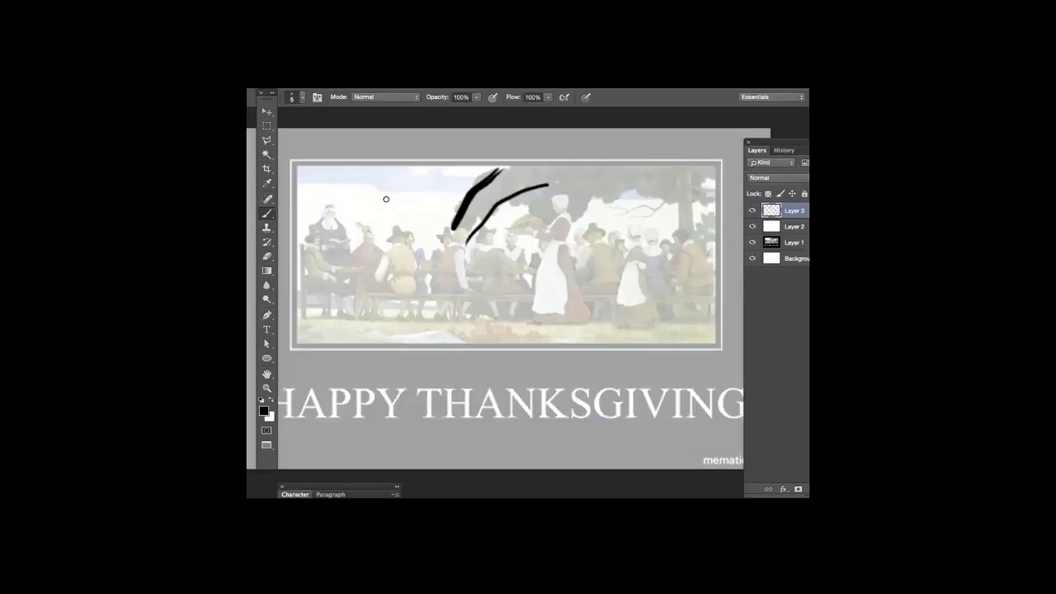
pyautogui.moveTo(497, 163)
pyautogui.mouseDown()
pyautogui.moveTo(446, 195)
pyautogui.moveTo(425, 244)
pyautogui.moveTo(434, 234)
pyautogui.mouseUp()
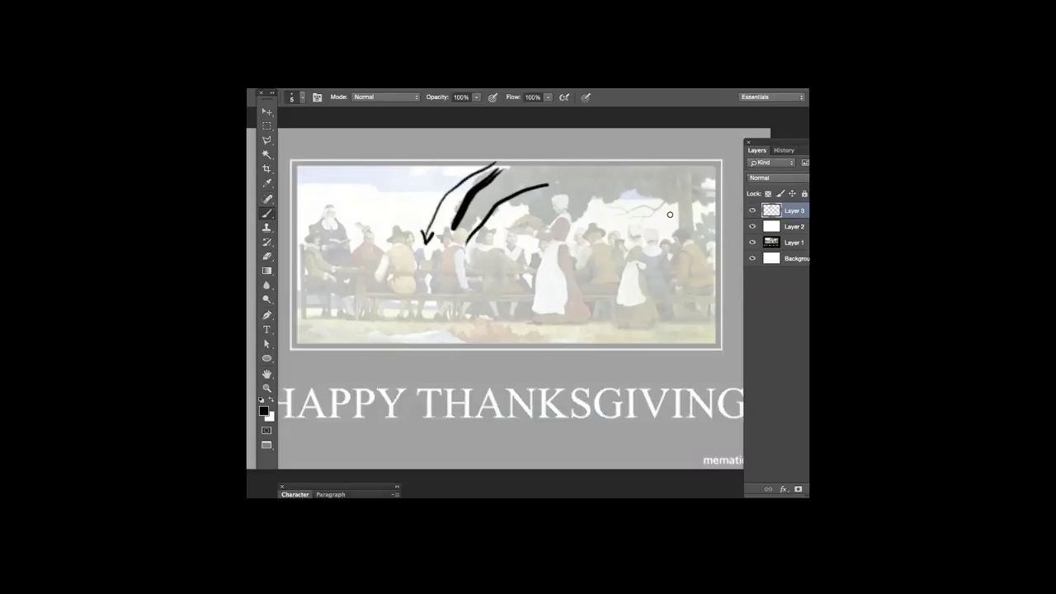
pyautogui.click(752, 212)
pyautogui.click(752, 226)
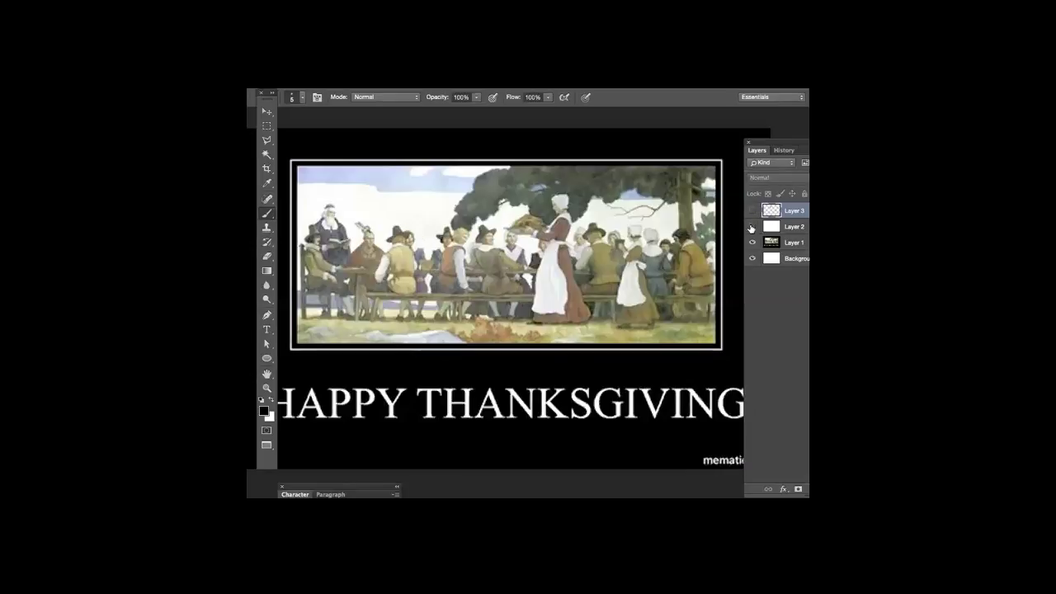
pyautogui.click(752, 211)
# Step: Draw slanted strokes through the seated figures in the left half, crossing them with curves descending from the tree canopy
pyautogui.moveTo(401, 215)
pyautogui.mouseDown()
pyautogui.moveTo(415, 261)
pyautogui.moveTo(435, 262)
pyautogui.moveTo(458, 229)
pyautogui.mouseUp()
pyautogui.moveTo(382, 224)
pyautogui.mouseDown()
pyautogui.moveTo(397, 284)
pyautogui.moveTo(379, 284)
pyautogui.mouseUp()
pyautogui.moveTo(318, 211)
pyautogui.mouseDown()
pyautogui.moveTo(353, 276)
pyautogui.moveTo(342, 293)
pyautogui.mouseUp()
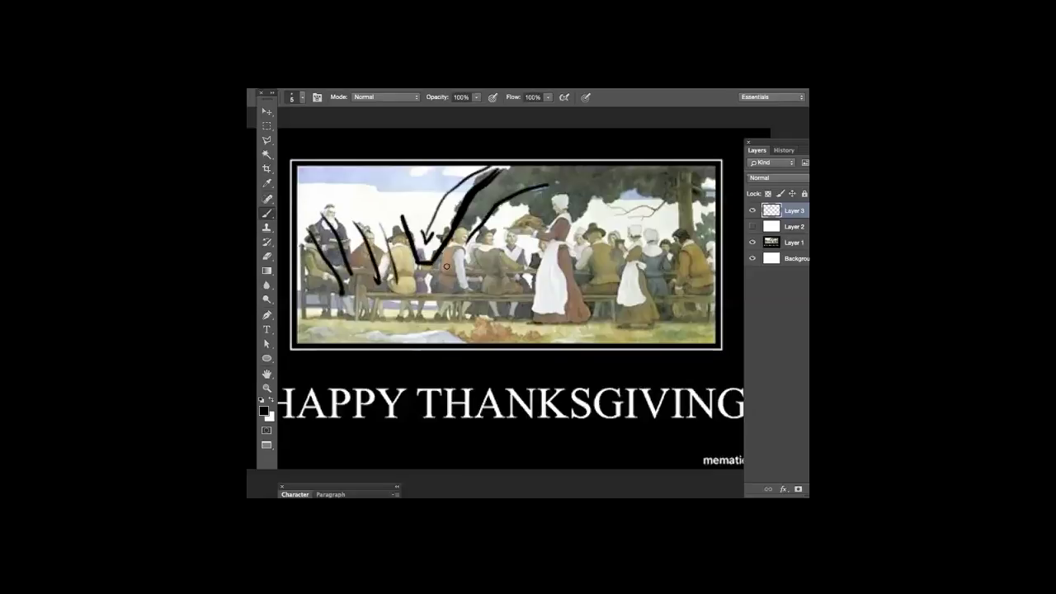
pyautogui.moveTo(454, 284)
pyautogui.mouseDown()
pyautogui.moveTo(458, 258)
pyautogui.moveTo(525, 185)
pyautogui.moveTo(474, 244)
pyautogui.moveTo(497, 180)
pyautogui.mouseUp()
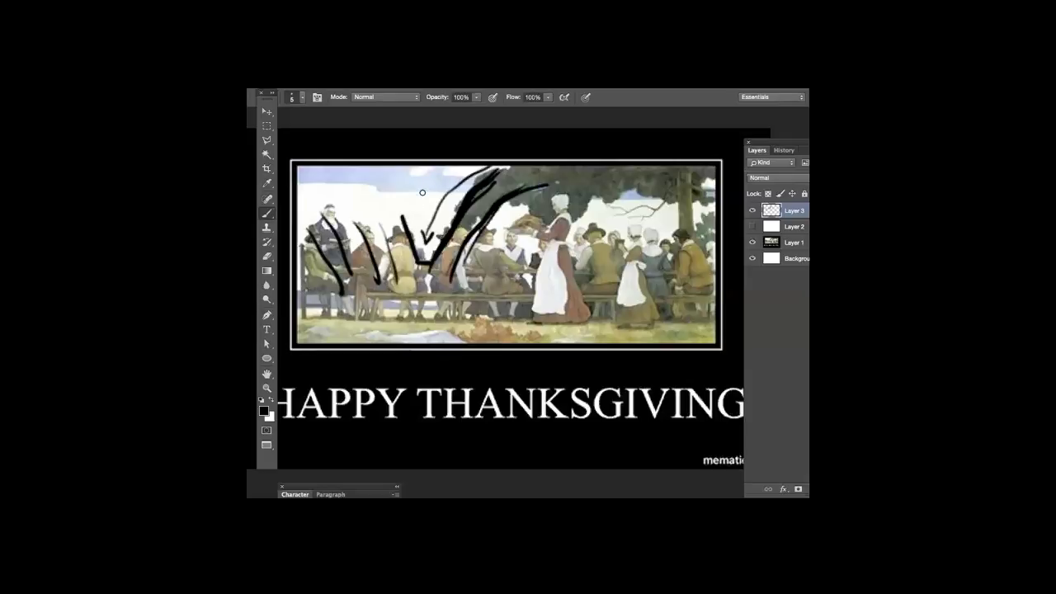
pyautogui.moveTo(415, 196)
pyautogui.mouseDown()
pyautogui.moveTo(419, 206)
pyautogui.moveTo(447, 201)
pyautogui.moveTo(513, 277)
pyautogui.mouseUp()
pyautogui.moveTo(472, 245); pyautogui.dragTo(495, 291)
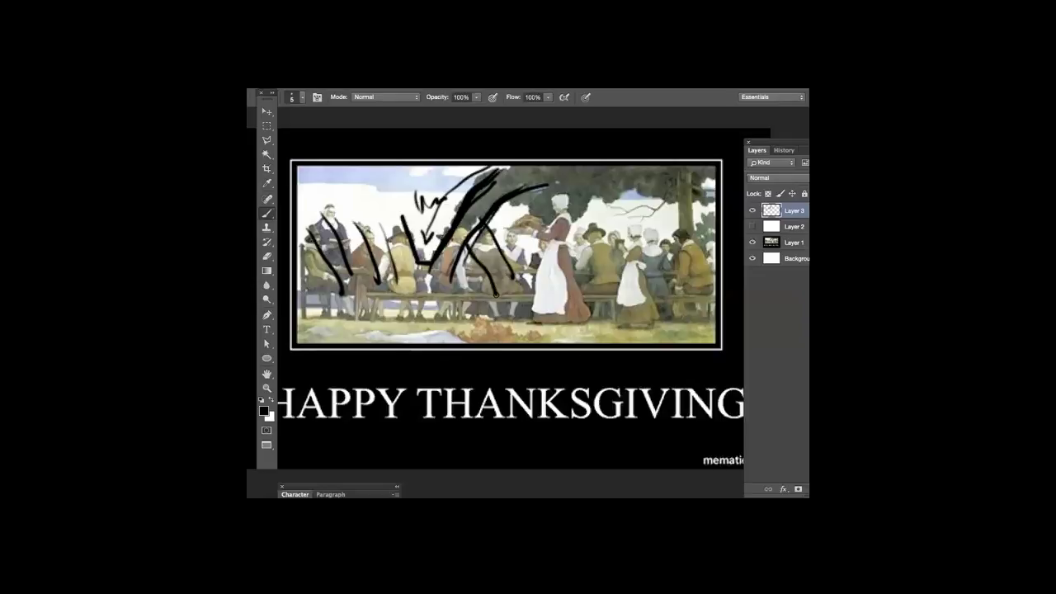
# Step: Draw slanted strokes through the right-hand figures, arrowed curves rising into the tree, and thicker arcs down from the canopy's left edge
pyautogui.moveTo(582, 231); pyautogui.dragTo(595, 282)
pyautogui.moveTo(600, 225)
pyautogui.mouseDown()
pyautogui.moveTo(611, 262)
pyautogui.moveTo(660, 287)
pyautogui.mouseUp()
pyautogui.moveTo(667, 241); pyautogui.dragTo(685, 289)
pyautogui.moveTo(689, 231); pyautogui.dragTo(708, 281)
pyautogui.moveTo(632, 198)
pyautogui.mouseDown()
pyautogui.moveTo(706, 272)
pyautogui.moveTo(637, 191)
pyautogui.moveTo(652, 208)
pyautogui.mouseUp()
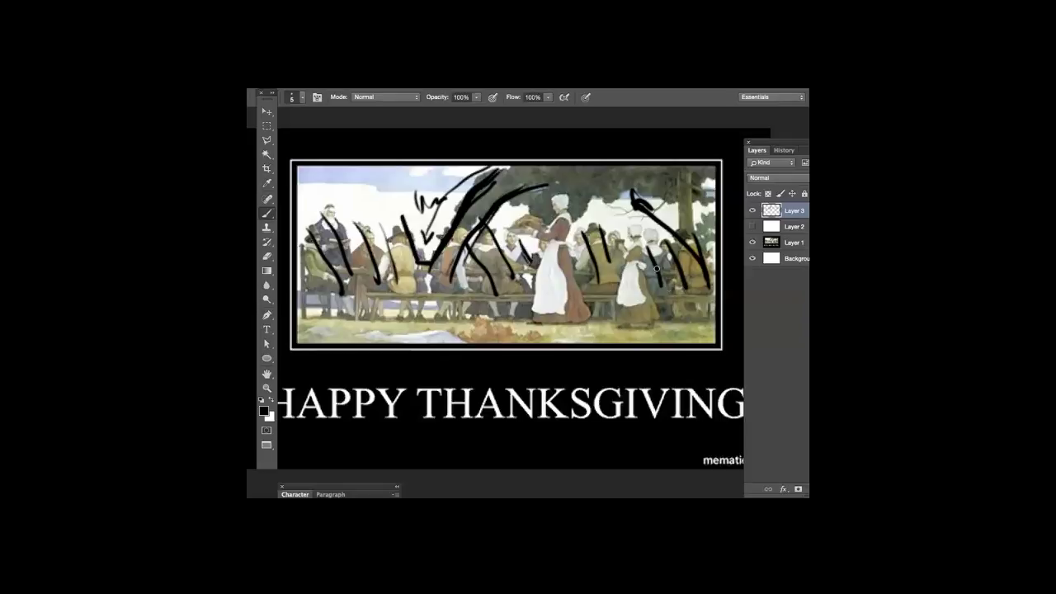
pyautogui.moveTo(616, 221)
pyautogui.mouseDown()
pyautogui.moveTo(589, 272)
pyautogui.moveTo(582, 264)
pyautogui.mouseUp()
pyautogui.moveTo(619, 221); pyautogui.dragTo(625, 239)
pyautogui.moveTo(622, 234)
pyautogui.mouseDown()
pyautogui.moveTo(553, 177)
pyautogui.moveTo(571, 178)
pyautogui.moveTo(562, 189)
pyautogui.moveTo(572, 177)
pyautogui.moveTo(504, 172)
pyautogui.moveTo(465, 206)
pyautogui.moveTo(429, 274)
pyautogui.mouseUp()
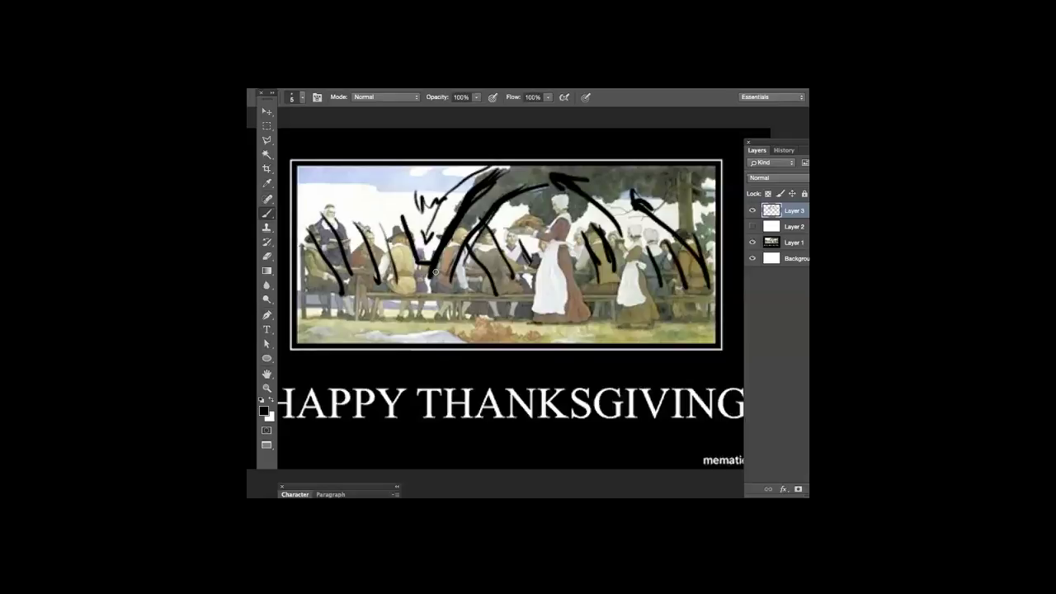
pyautogui.moveTo(509, 161); pyautogui.dragTo(419, 269)
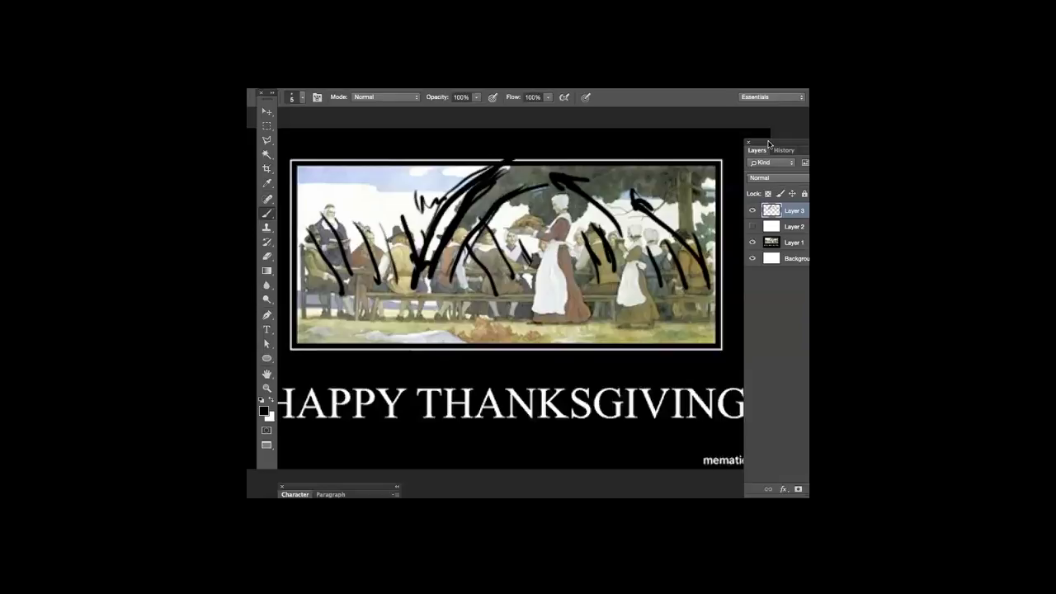
# Step: Show the white veil on Layer 2 and fade Layer 3's strokes beneath a new Layer 4
pyautogui.moveTo(772, 143); pyautogui.dragTo(678, 144)
pyautogui.moveTo(774, 191); pyautogui.dragTo(751, 190)
pyautogui.click(659, 226)
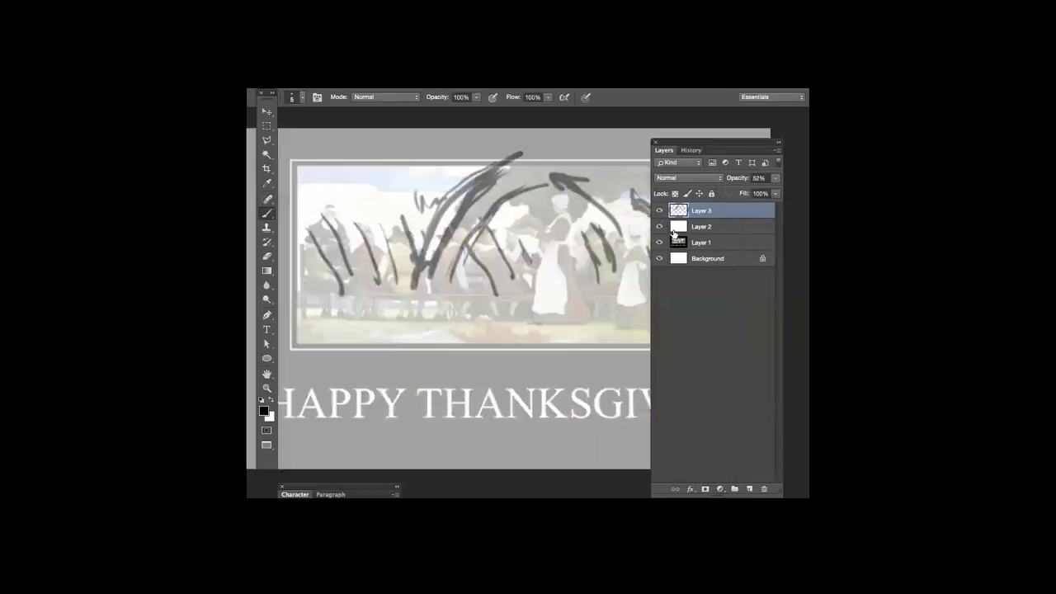
pyautogui.click(750, 489)
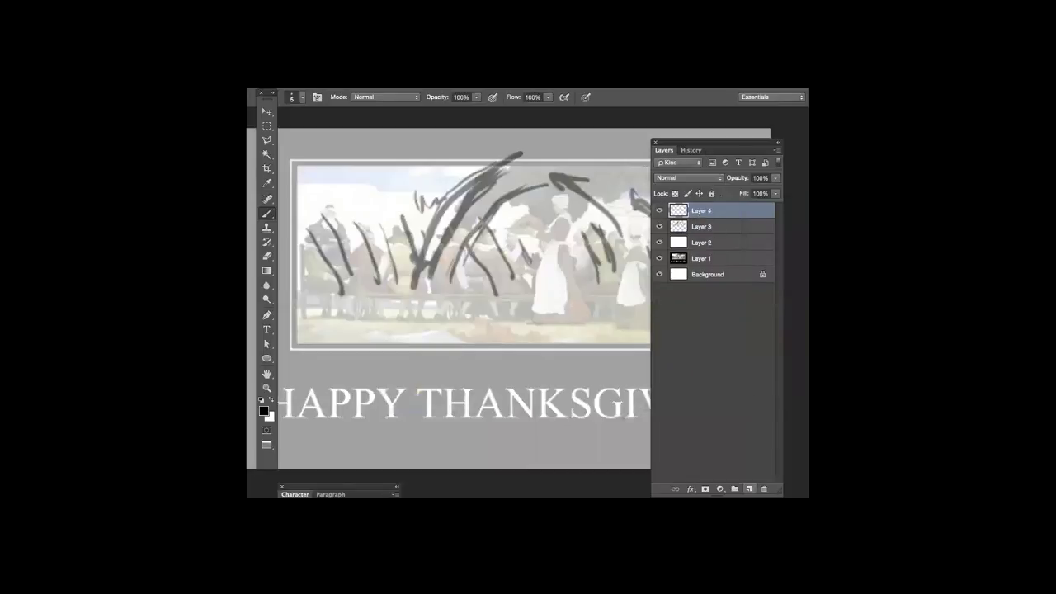
pyautogui.click(726, 226)
pyautogui.click(776, 178)
pyautogui.moveTo(732, 191); pyautogui.dragTo(733, 192)
pyautogui.click(726, 211)
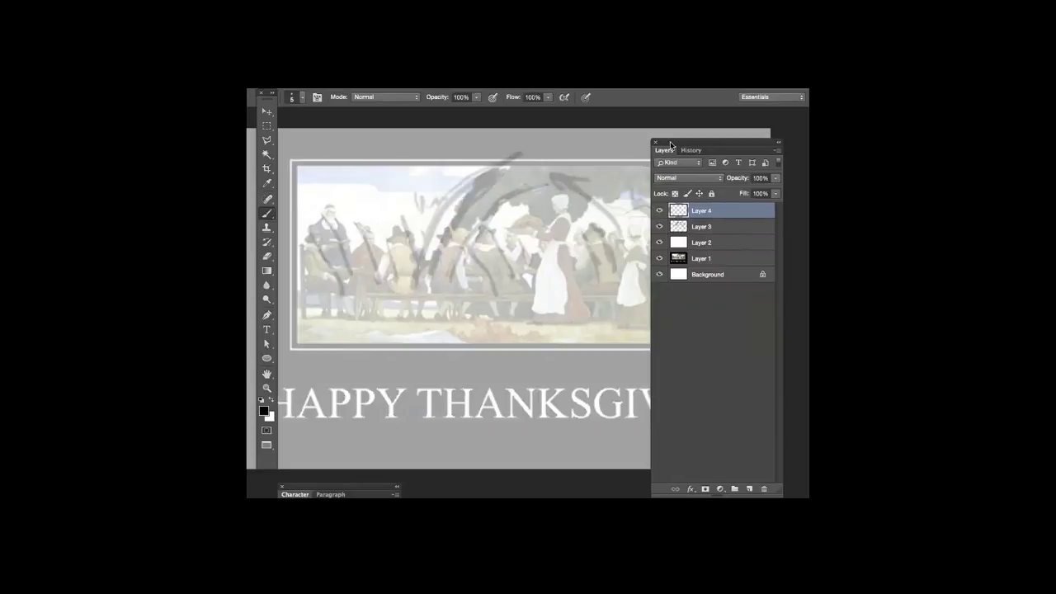
pyautogui.moveTo(671, 145); pyautogui.dragTo(764, 145)
# Step: On Layer 4, draw curved strokes down the standing woman at the right and along the serving woman's body
pyautogui.moveTo(649, 219); pyautogui.dragTo(625, 285)
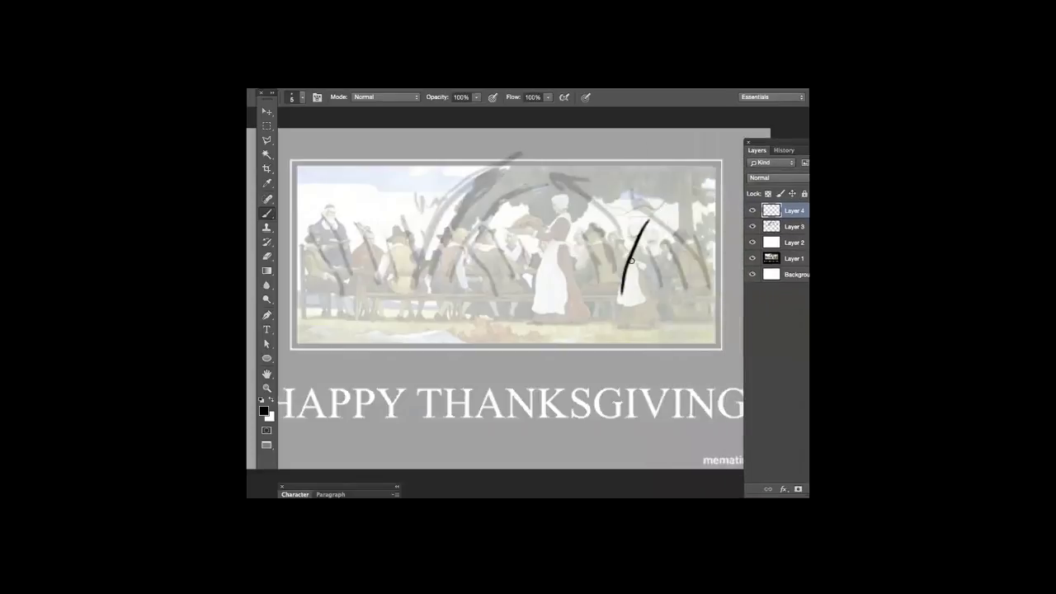
pyautogui.hotkey('ctrl', 'z')
pyautogui.moveTo(664, 208); pyautogui.dragTo(619, 307)
pyautogui.moveTo(666, 230); pyautogui.dragTo(646, 285)
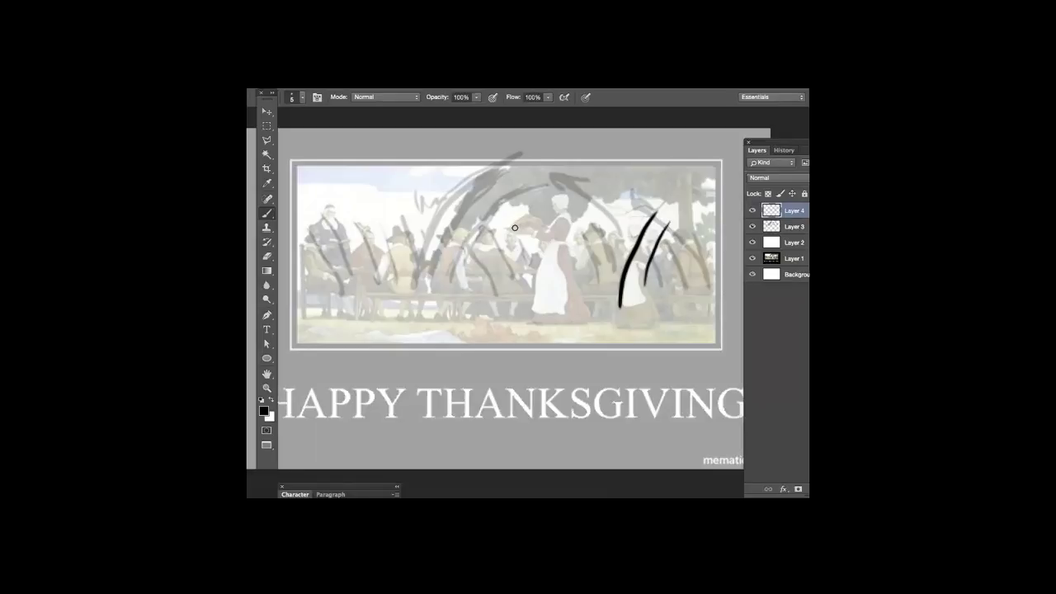
pyautogui.moveTo(562, 217); pyautogui.dragTo(535, 281)
pyautogui.moveTo(564, 226); pyautogui.dragTo(579, 306)
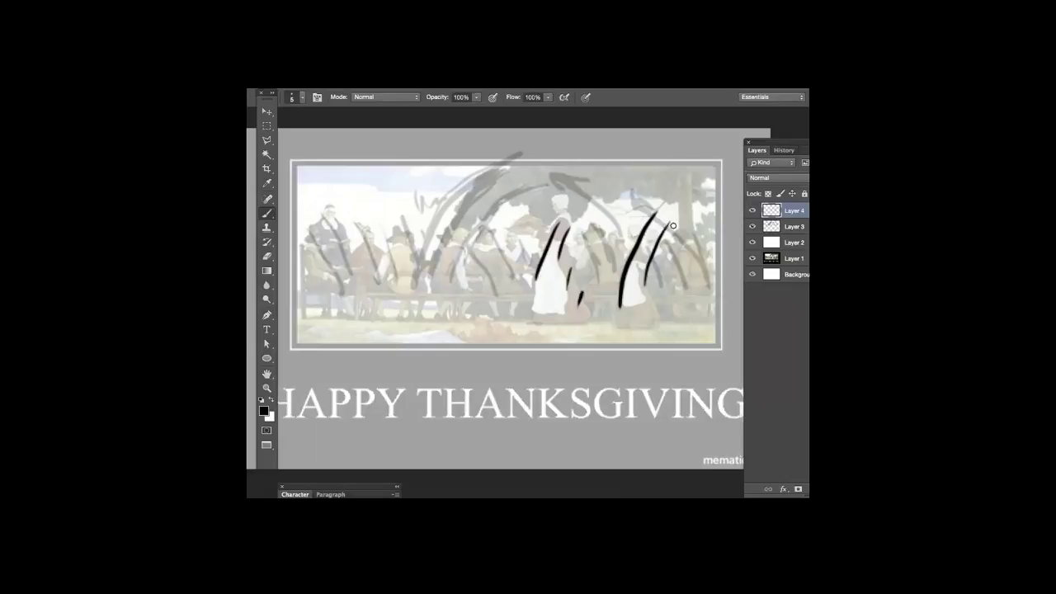
# Step: Complete a triangular outline around the right-hand standing woman and draw a diagonal from her up to the serving woman's shoulder
pyautogui.moveTo(657, 238); pyautogui.dragTo(631, 302)
pyautogui.moveTo(647, 259)
pyautogui.mouseDown()
pyautogui.moveTo(627, 312)
pyautogui.moveTo(654, 322)
pyautogui.mouseUp()
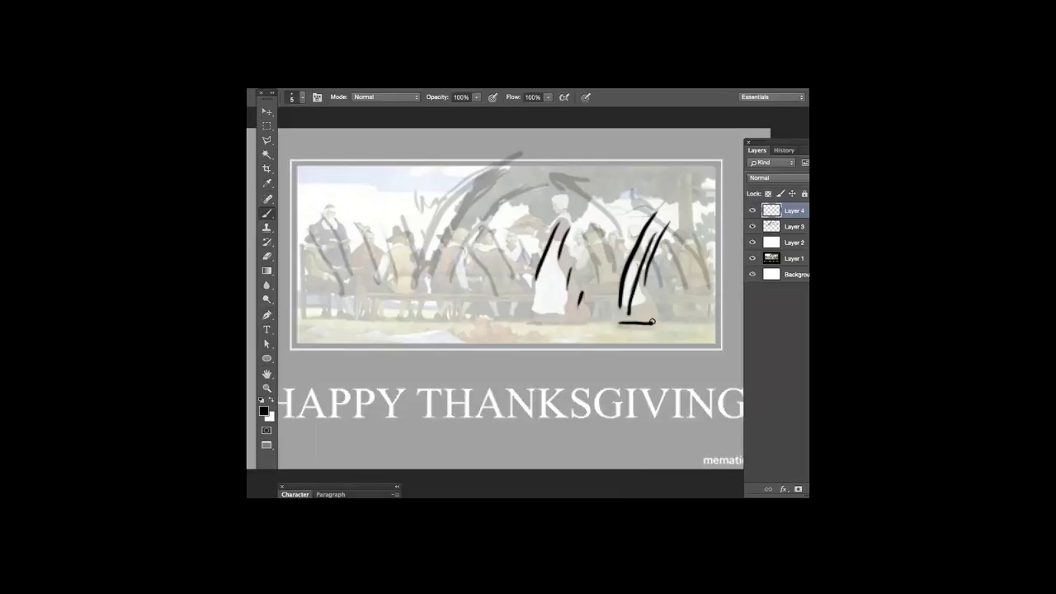
pyautogui.moveTo(640, 284); pyautogui.dragTo(658, 323)
pyautogui.moveTo(624, 274)
pyautogui.mouseDown()
pyautogui.moveTo(573, 220)
pyautogui.moveTo(623, 289)
pyautogui.moveTo(624, 277)
pyautogui.moveTo(565, 223)
pyautogui.mouseUp()
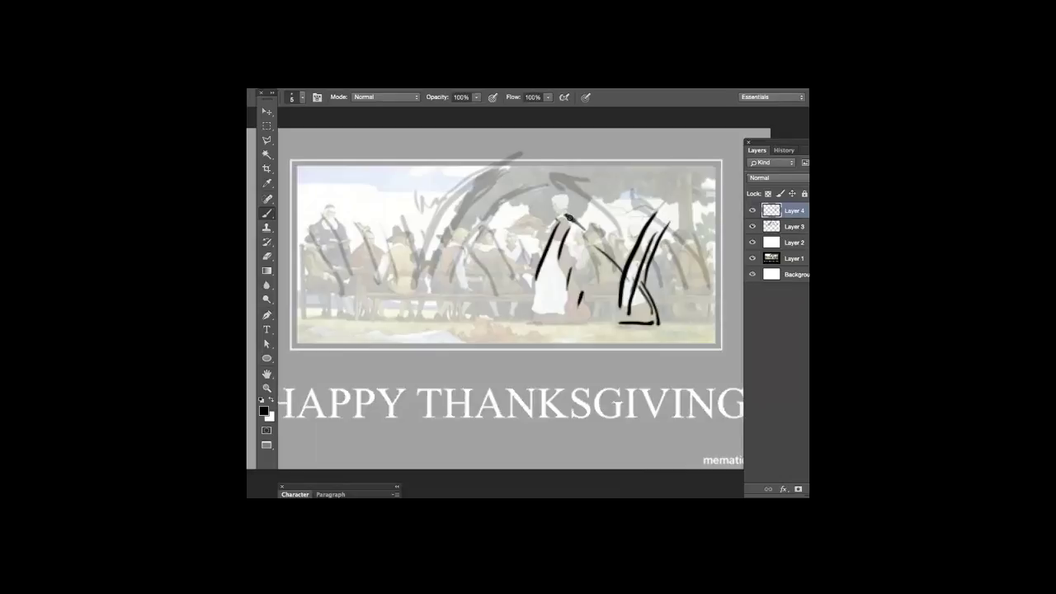
# Step: Outline the serving woman as a triangle and connect her shoulder across the seated figures to a curve ending in a downward arrow
pyautogui.moveTo(536, 292)
pyautogui.mouseDown()
pyautogui.moveTo(531, 319)
pyautogui.moveTo(588, 319)
pyautogui.moveTo(555, 269)
pyautogui.moveTo(463, 216)
pyautogui.mouseUp()
pyautogui.moveTo(569, 213)
pyautogui.mouseDown()
pyautogui.moveTo(463, 216)
pyautogui.moveTo(425, 303)
pyautogui.mouseUp()
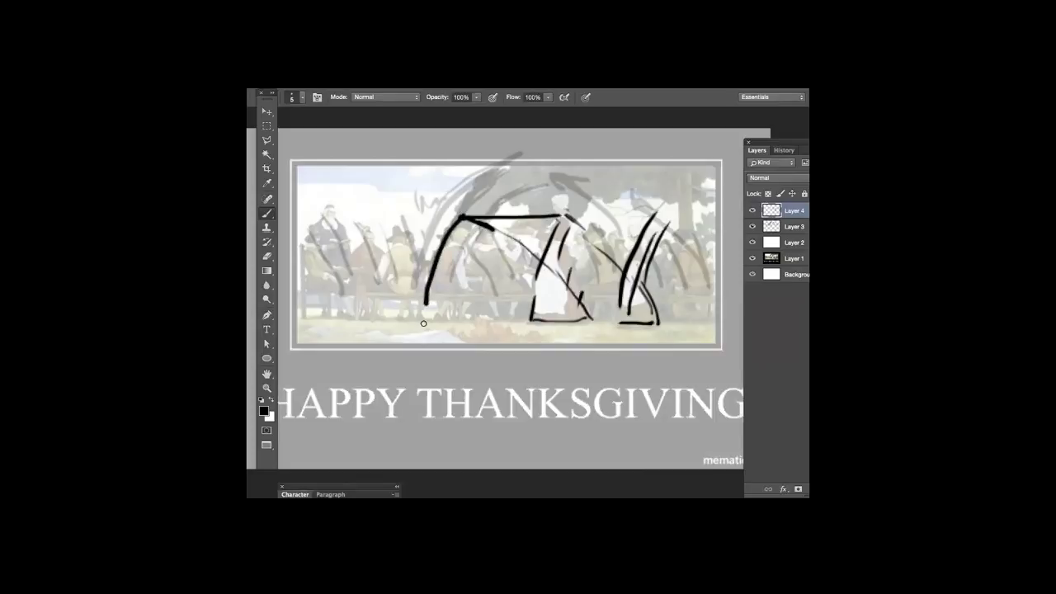
pyautogui.moveTo(420, 301)
pyautogui.mouseDown()
pyautogui.moveTo(428, 312)
pyautogui.moveTo(431, 302)
pyautogui.mouseUp()
# Step: Thicken the arcs linking the two standing women, and add overlapping arches and a tall vertical line over the seated figures
pyautogui.moveTo(652, 224)
pyautogui.mouseDown()
pyautogui.moveTo(627, 334)
pyautogui.moveTo(654, 323)
pyautogui.moveTo(615, 264)
pyautogui.moveTo(562, 233)
pyautogui.moveTo(574, 225)
pyautogui.moveTo(551, 252)
pyautogui.moveTo(530, 322)
pyautogui.moveTo(589, 315)
pyautogui.moveTo(498, 208)
pyautogui.moveTo(444, 209)
pyautogui.mouseUp()
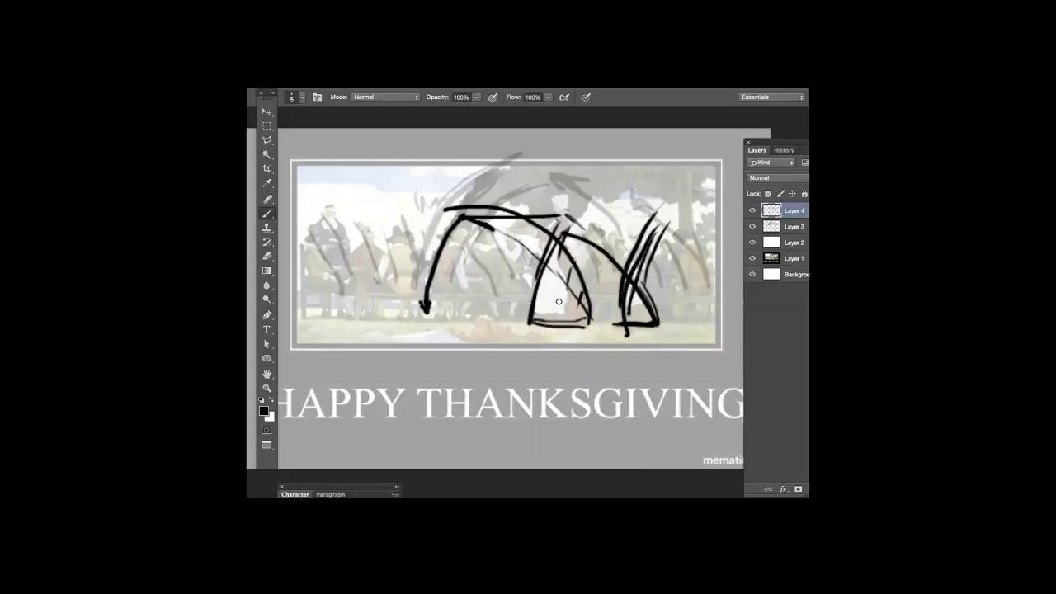
pyautogui.moveTo(587, 327)
pyautogui.mouseDown()
pyautogui.moveTo(528, 246)
pyautogui.moveTo(473, 221)
pyautogui.moveTo(435, 326)
pyautogui.moveTo(497, 313)
pyautogui.moveTo(406, 231)
pyautogui.moveTo(405, 308)
pyautogui.mouseUp()
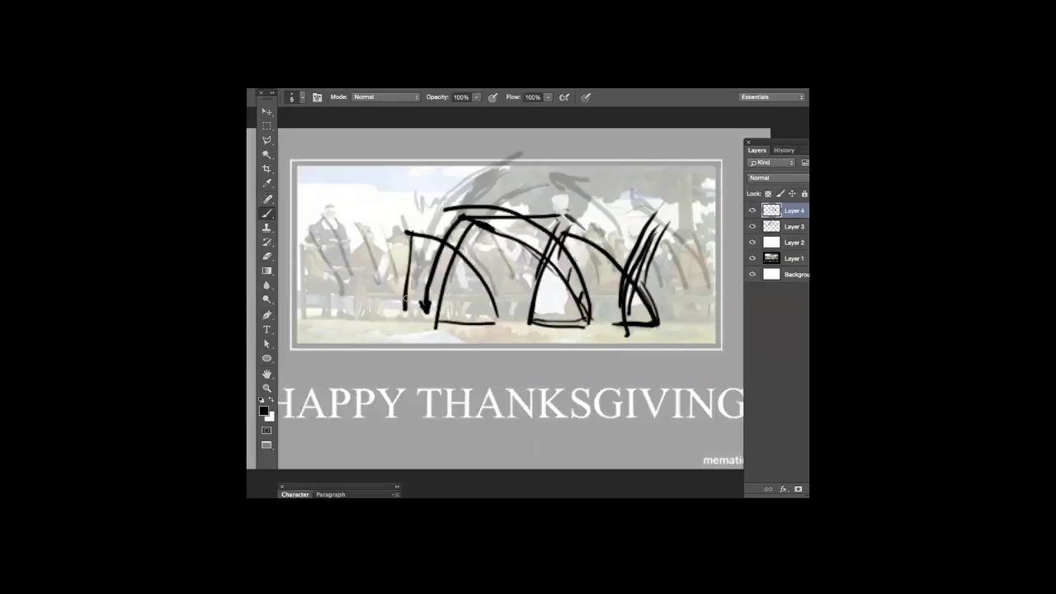
pyautogui.moveTo(442, 244)
pyautogui.mouseDown()
pyautogui.moveTo(411, 158)
pyautogui.moveTo(429, 320)
pyautogui.moveTo(418, 337)
pyautogui.mouseUp()
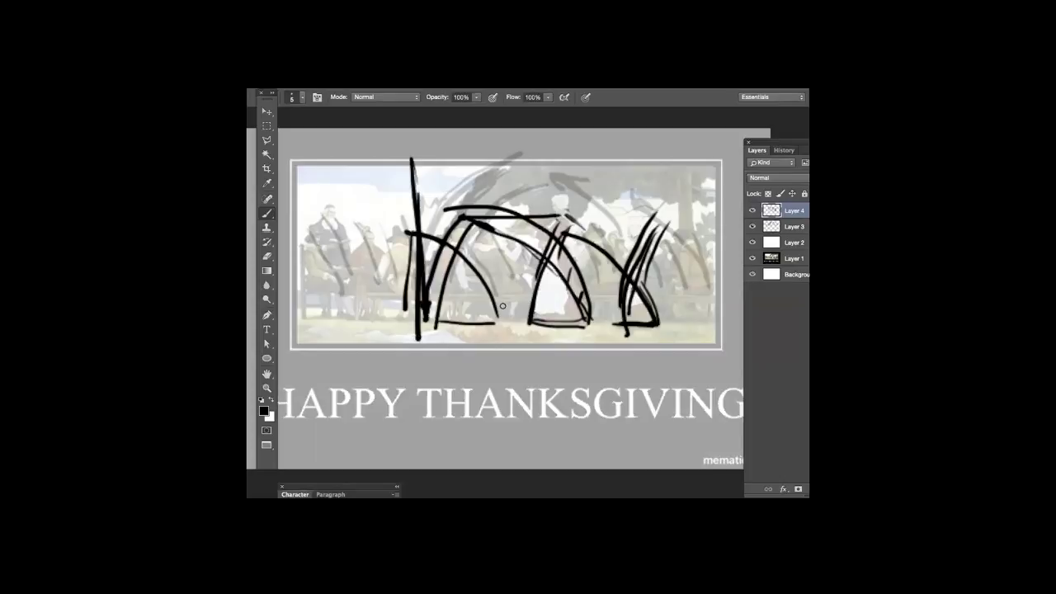
# Step: Hide Layers 4, 3 and 2, and make a visible copy of Layer 3 cleared of its strokes
pyautogui.moveTo(751, 211); pyautogui.dragTo(752, 226)
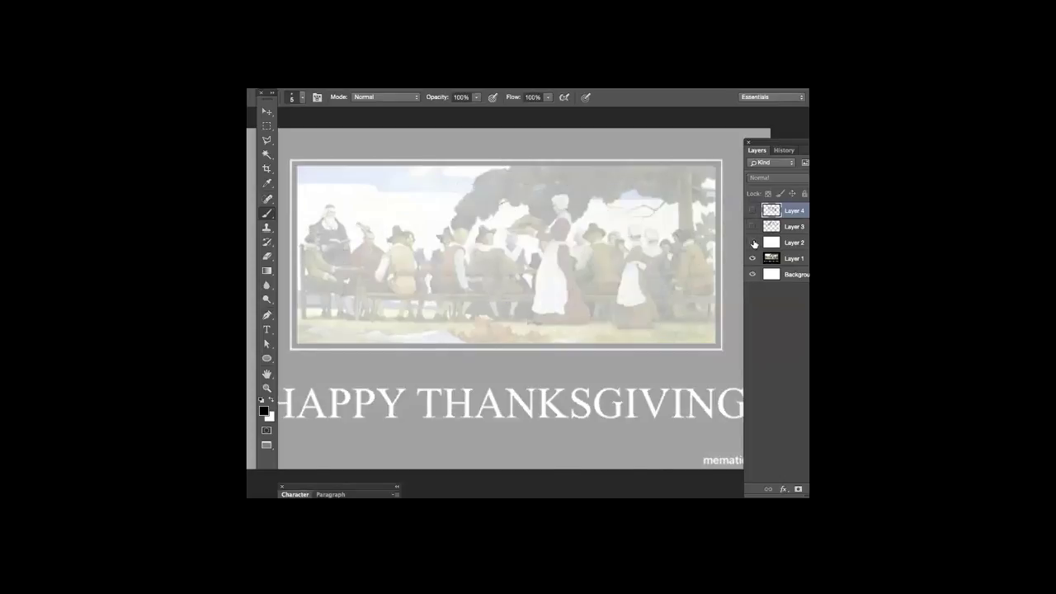
pyautogui.click(753, 243)
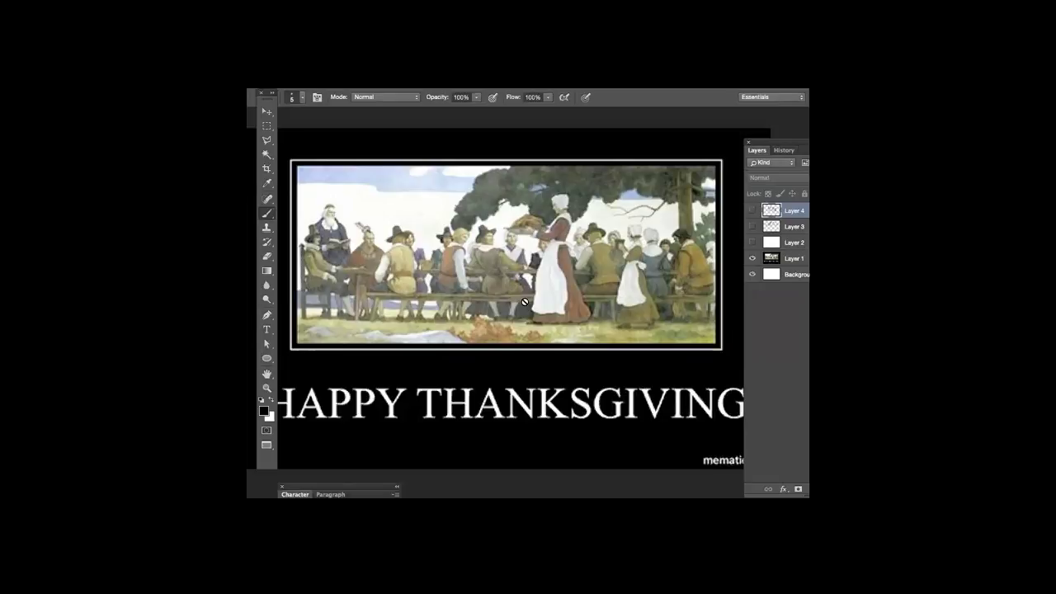
pyautogui.click(794, 228)
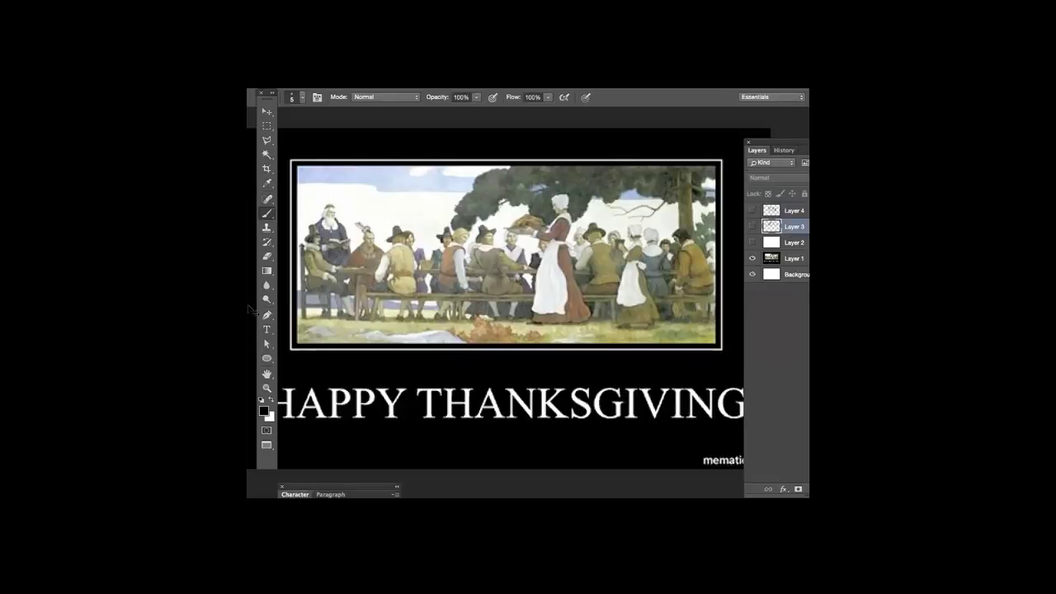
pyautogui.hotkey('ctrl', 'j')
pyautogui.click(752, 226)
pyautogui.hotkey('ctrl', 'a')
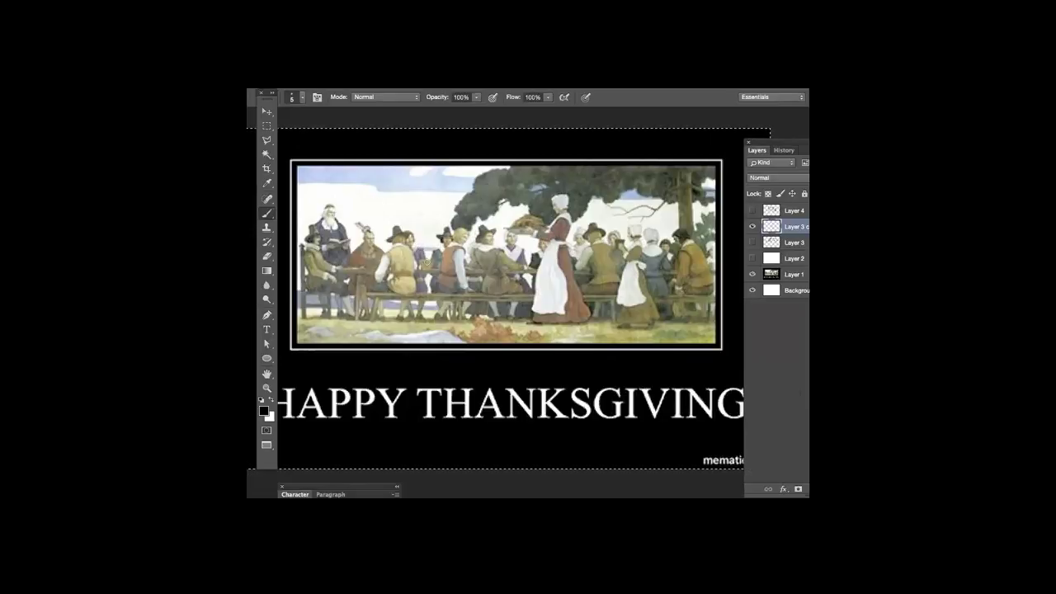
# Step: Draw two vertical lines and a diagonal from the painting's upper-left corner to the central line's base, and raise the layer's opacity to 76%
pyautogui.moveTo(430, 172); pyautogui.dragTo(419, 322)
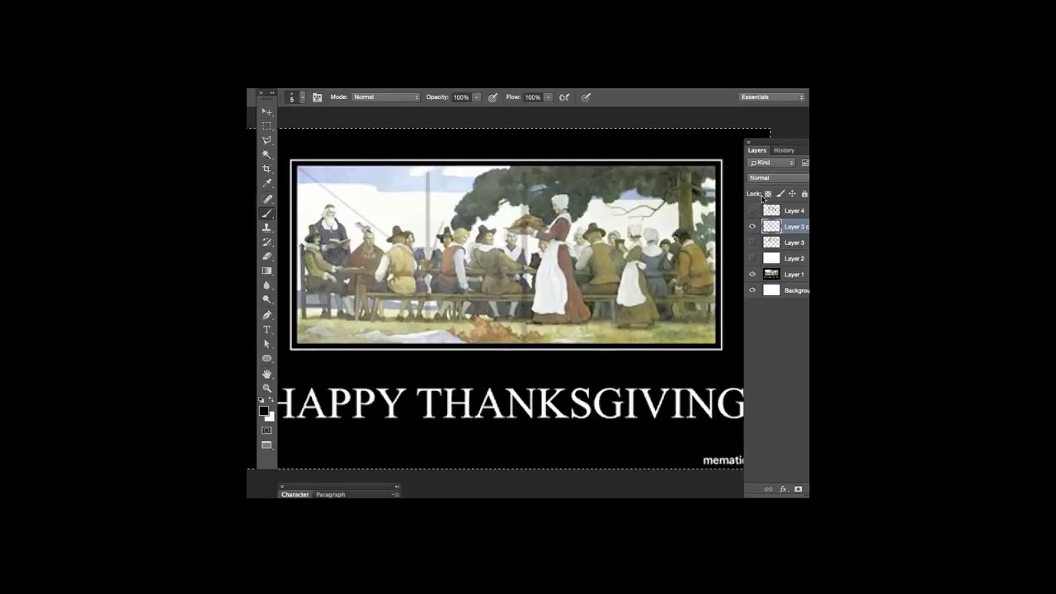
pyautogui.moveTo(790, 147); pyautogui.dragTo(705, 148)
pyautogui.click(786, 179)
pyautogui.moveTo(753, 187); pyautogui.dragTo(751, 182)
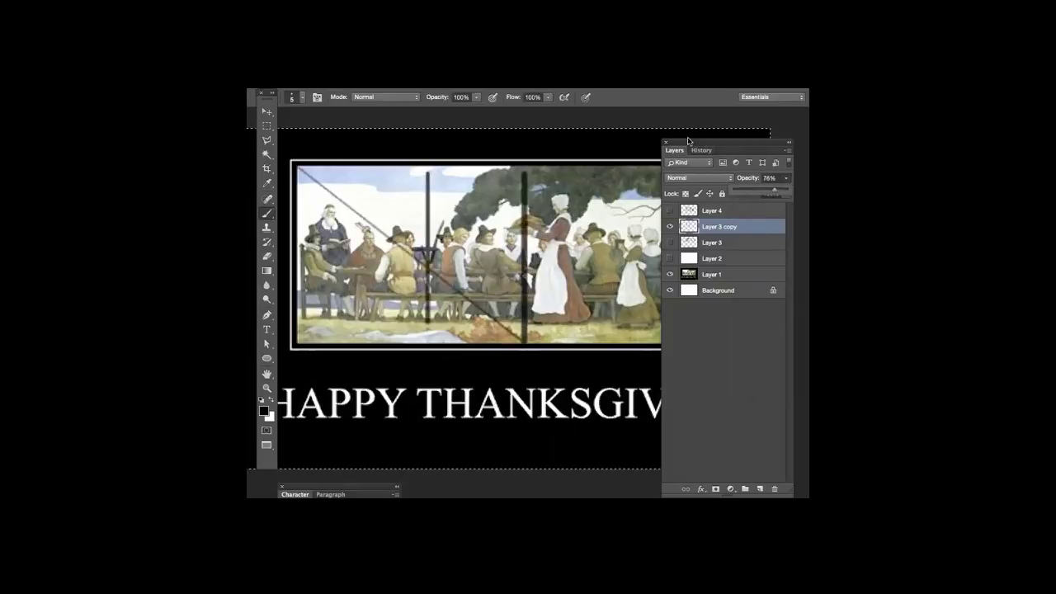
# Step: Add a thick horizontal line along the table at left, and circle the turkey platter on the central vertical, erasing the line inside
pyautogui.moveTo(695, 148); pyautogui.dragTo(756, 153)
pyautogui.moveTo(427, 268)
pyautogui.mouseDown()
pyautogui.moveTo(427, 206)
pyautogui.moveTo(427, 297)
pyautogui.mouseUp()
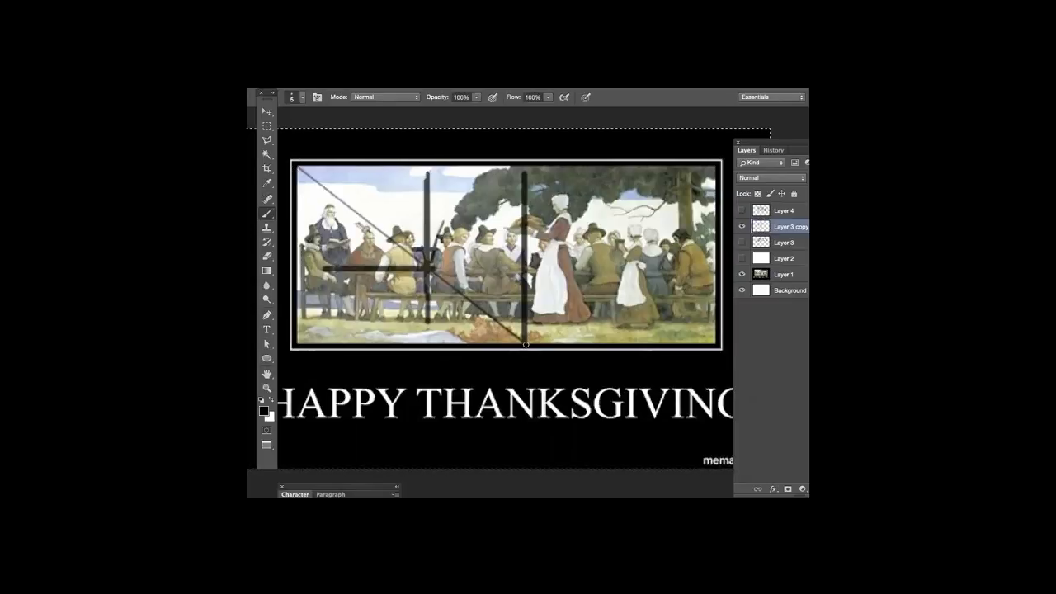
pyautogui.moveTo(523, 327); pyautogui.dragTo(525, 170)
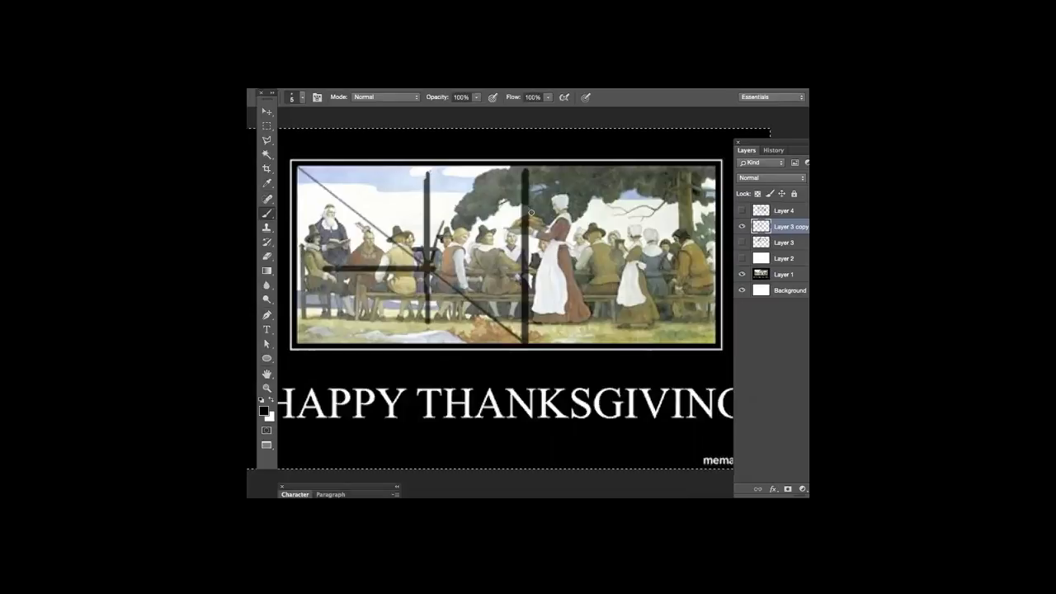
pyautogui.press('e')
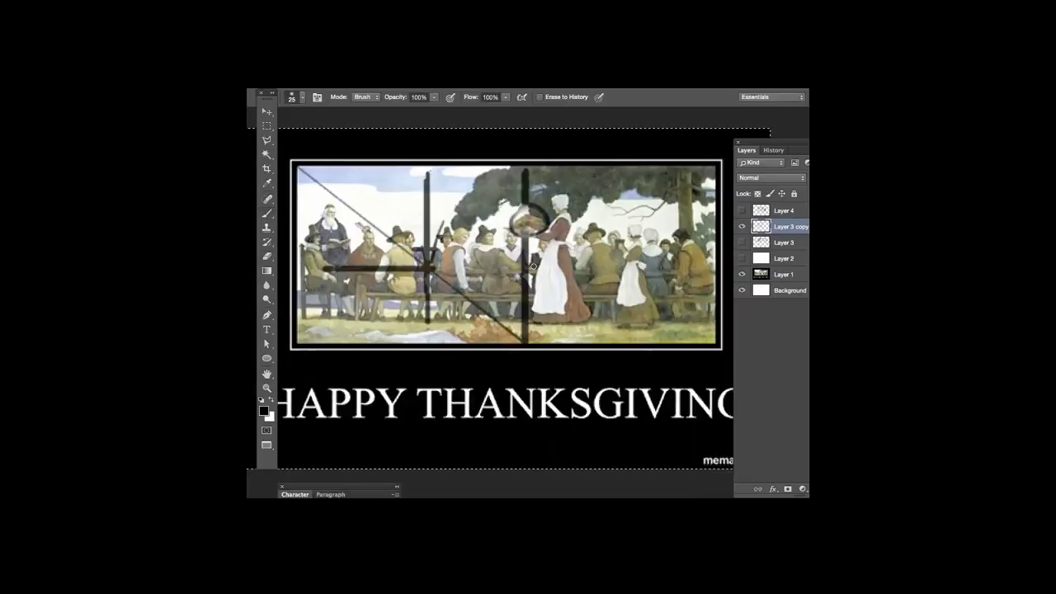
pyautogui.press('b')
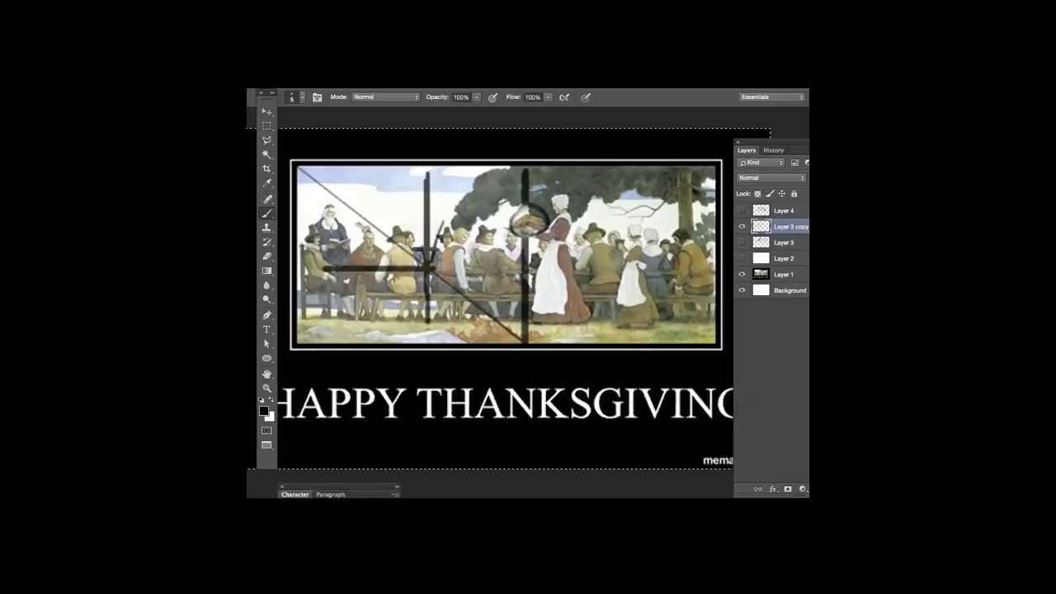
# Step: Duplicate the line layer, flip the duplicate horizontally, and shift it so its diagonal reaches the painting's upper-right corner
pyautogui.hotkey('ctrl', 'j')
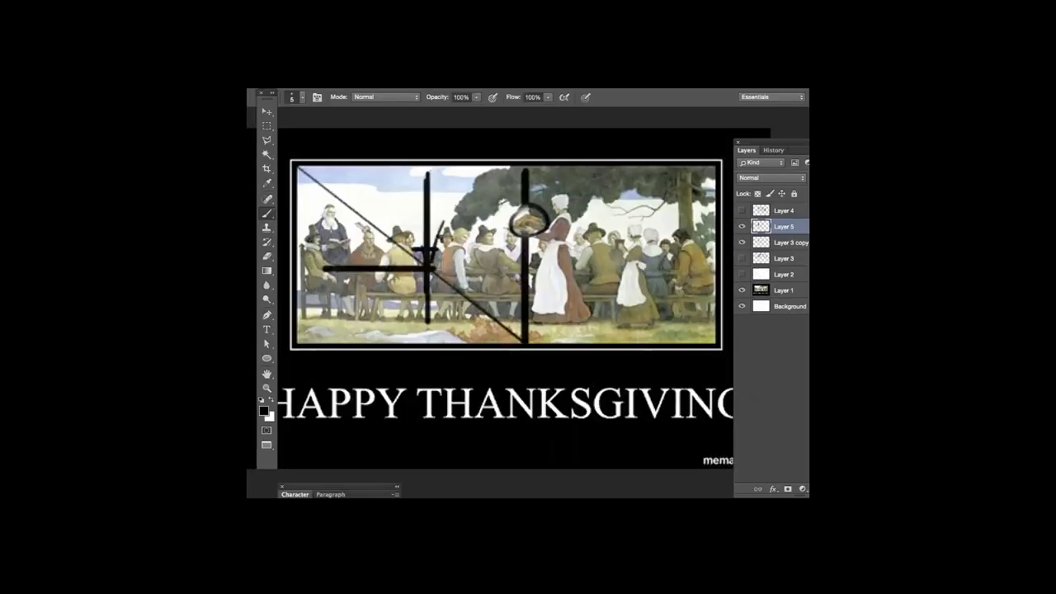
pyautogui.click(376, 86)
pyautogui.moveTo(476, 318)
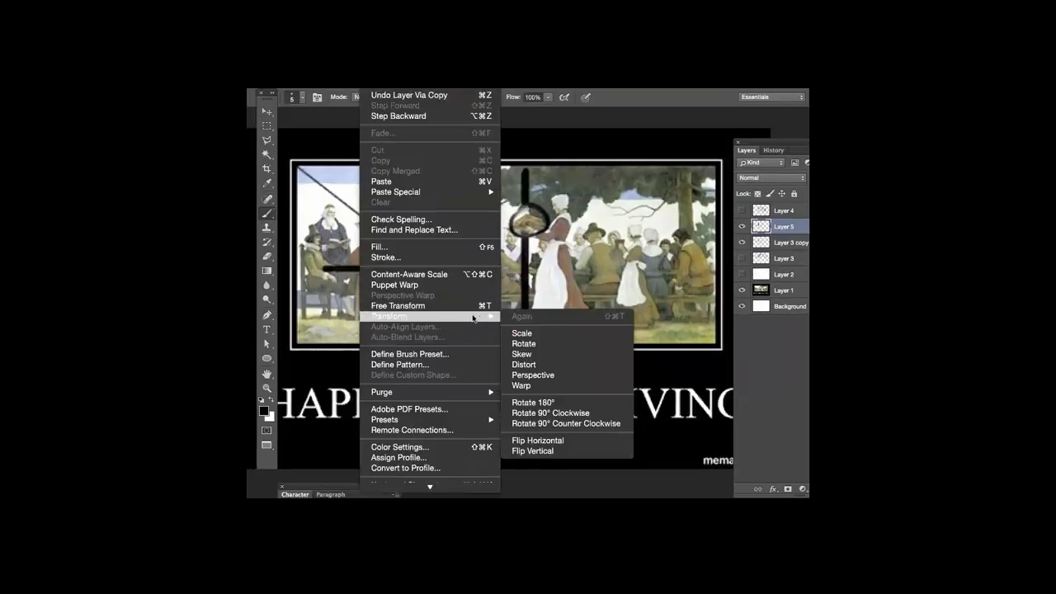
pyautogui.click(525, 444)
pyautogui.press('v')
pyautogui.moveTo(462, 285); pyautogui.dragTo(541, 290)
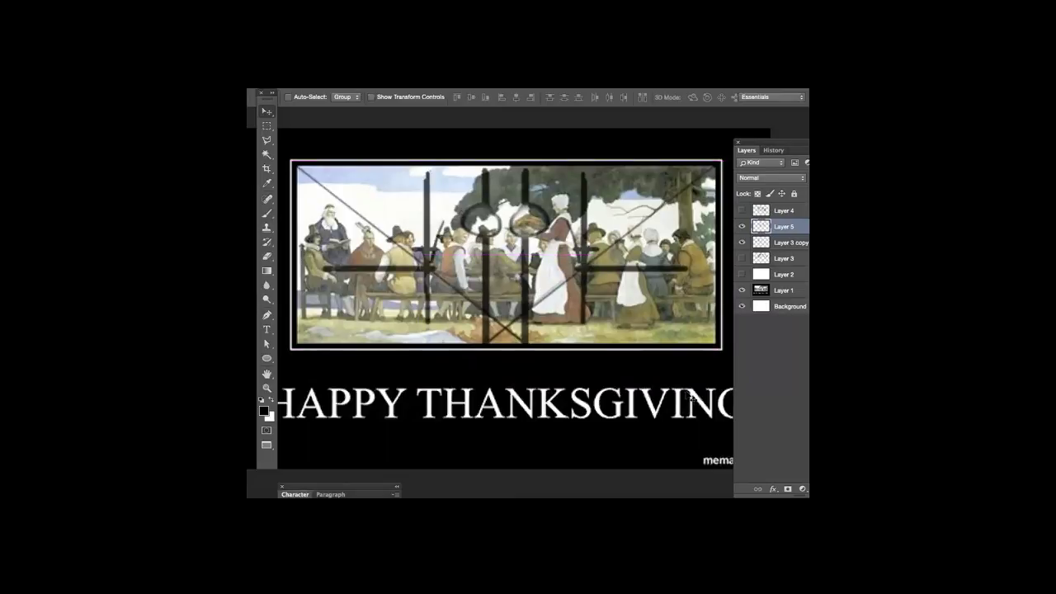
pyautogui.hotkey('shift', 'Left')
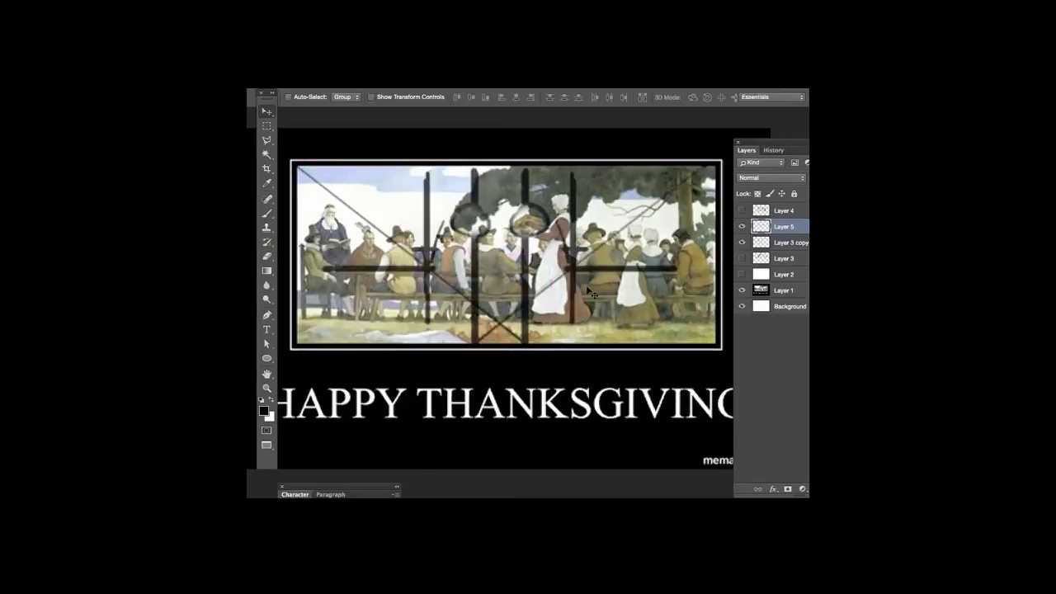
pyautogui.hotkey('shift', 'Right')
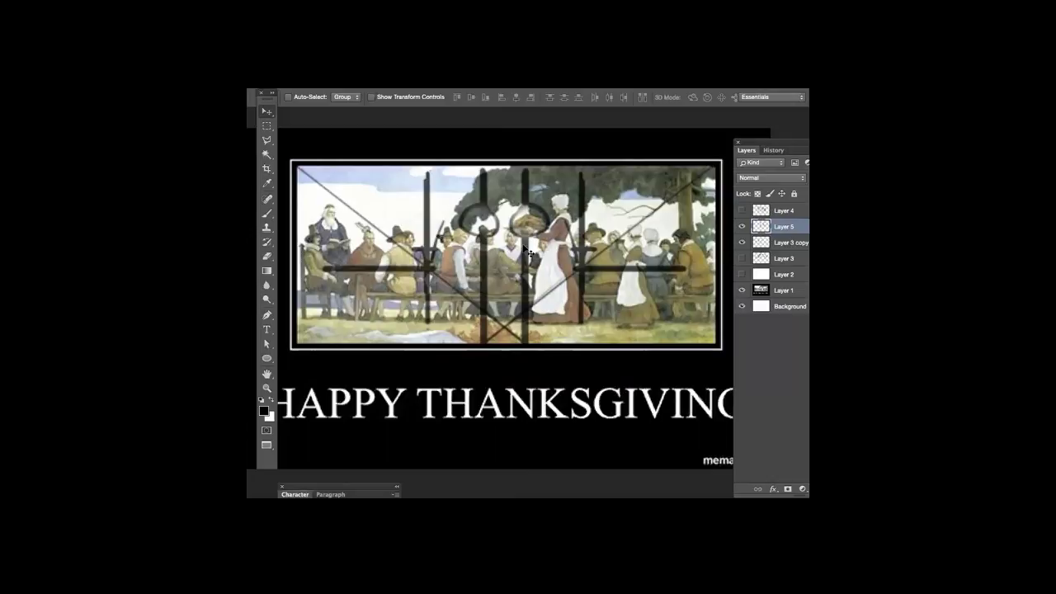
# Step: Hide Layer 5 and Layer 3 copy to show the unmarked painting, and move the Layers panel beside the toolbox
pyautogui.press('b')
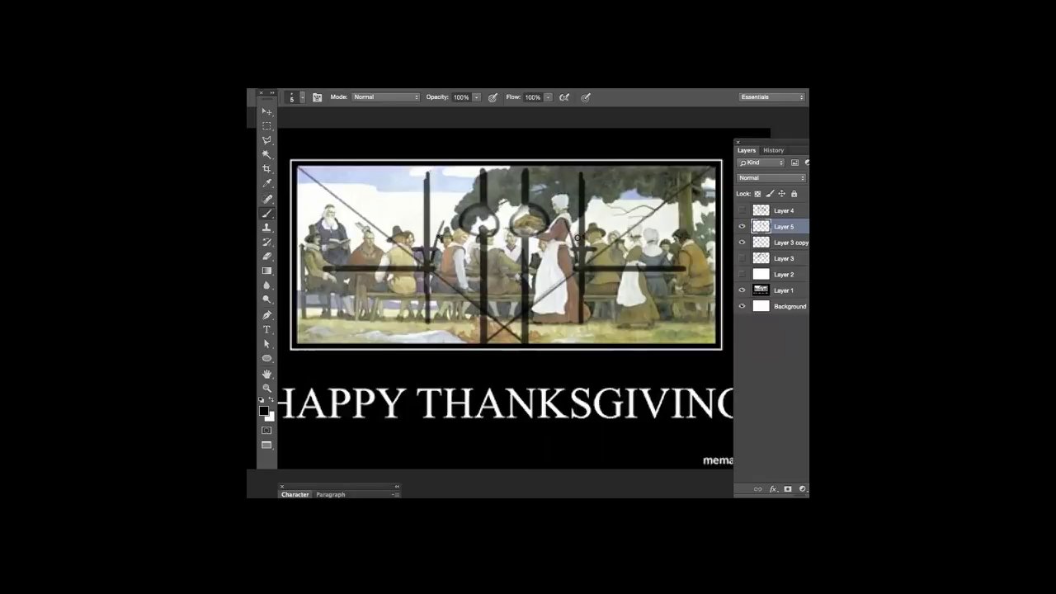
pyautogui.moveTo(742, 226); pyautogui.dragTo(742, 259)
pyautogui.click(760, 371)
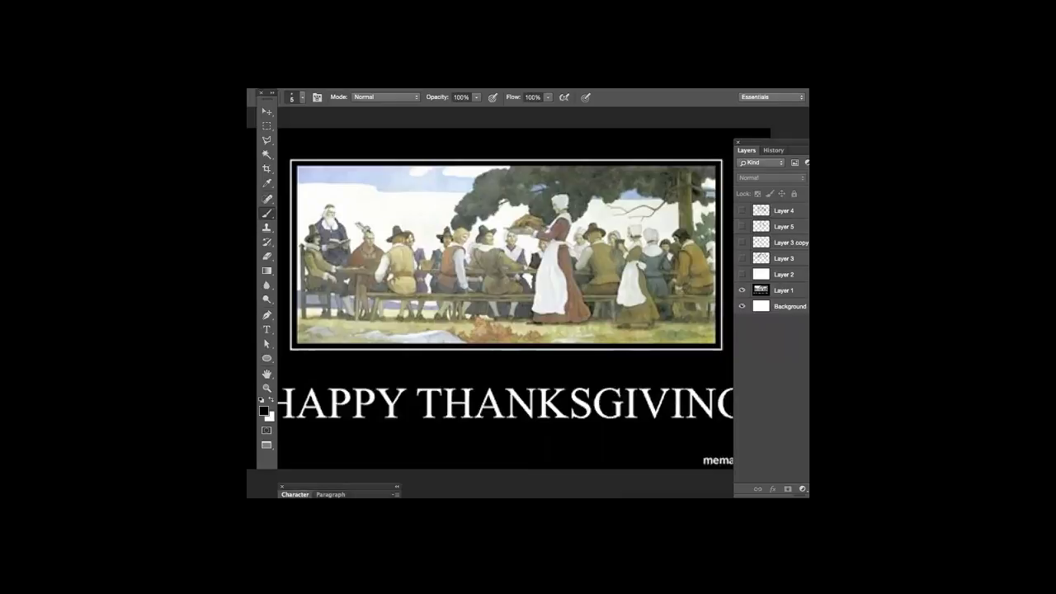
pyautogui.hotkey('ctrl', '-')
pyautogui.hotkey('ctrl', '+')
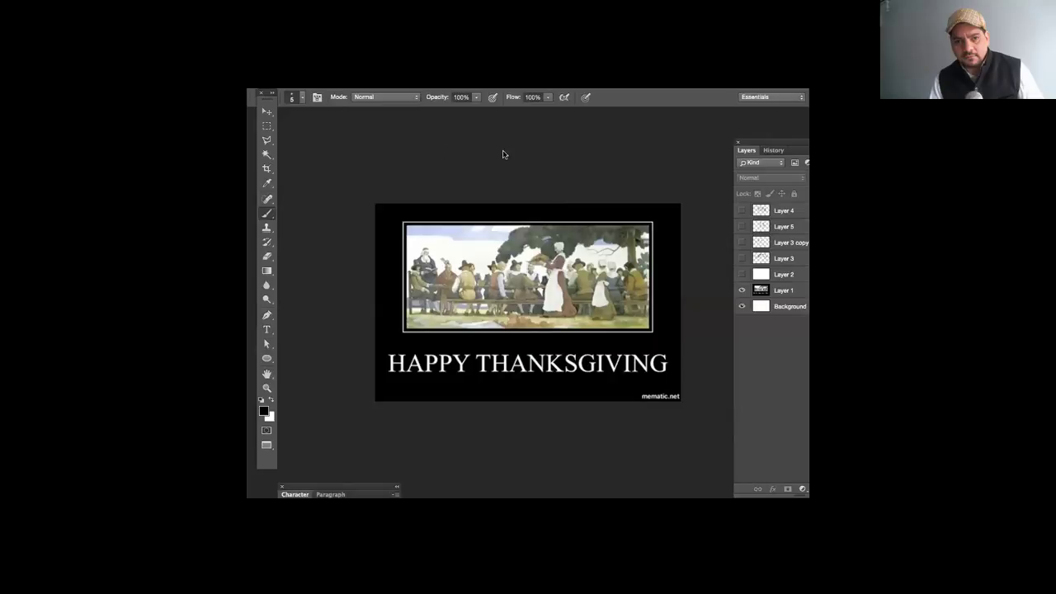
pyautogui.moveTo(759, 145); pyautogui.dragTo(318, 117)
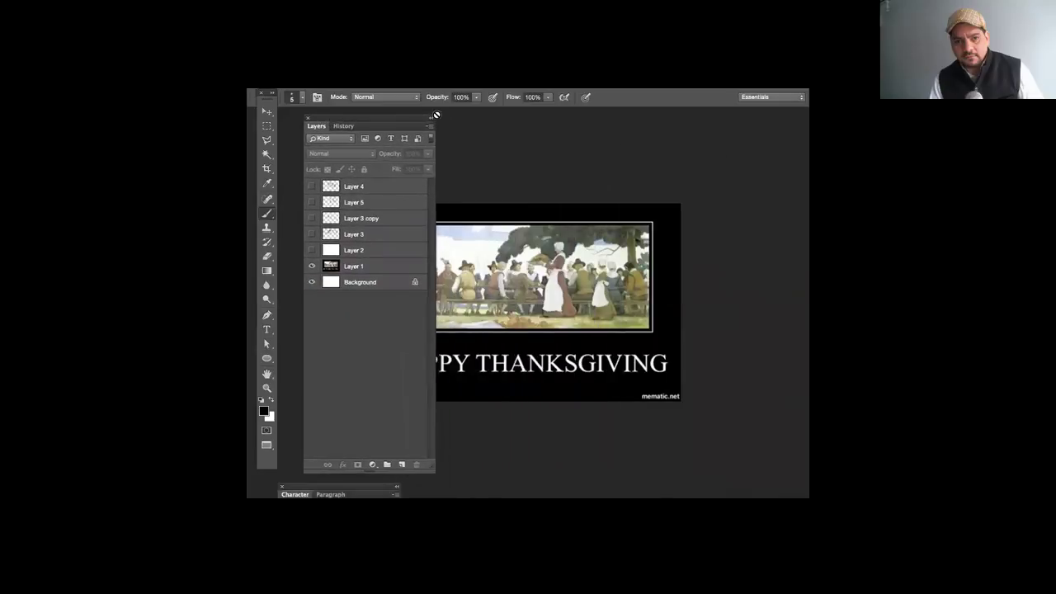
pyautogui.moveTo(387, 122); pyautogui.dragTo(365, 119)
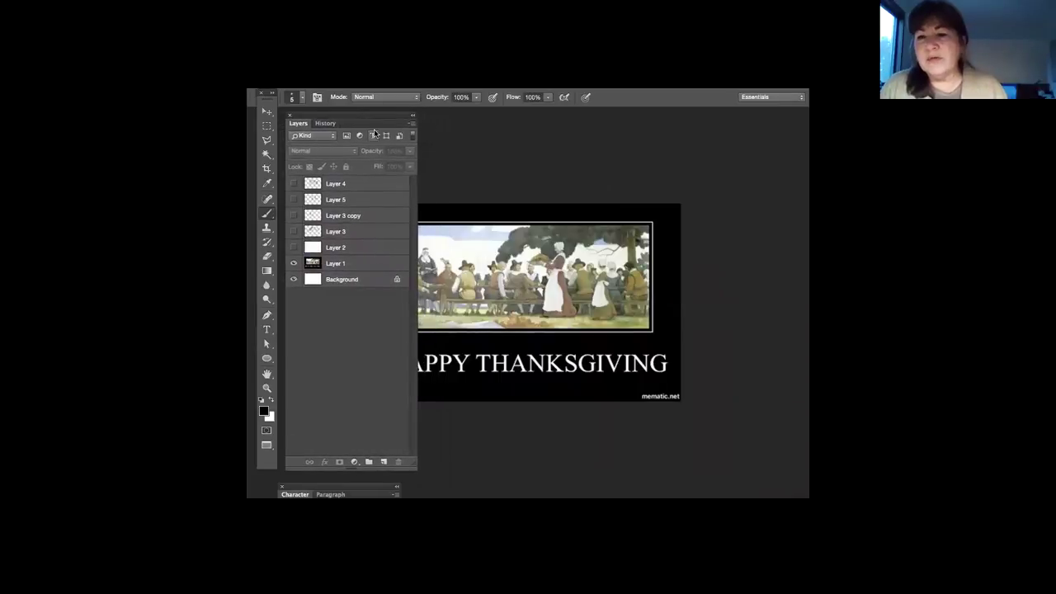